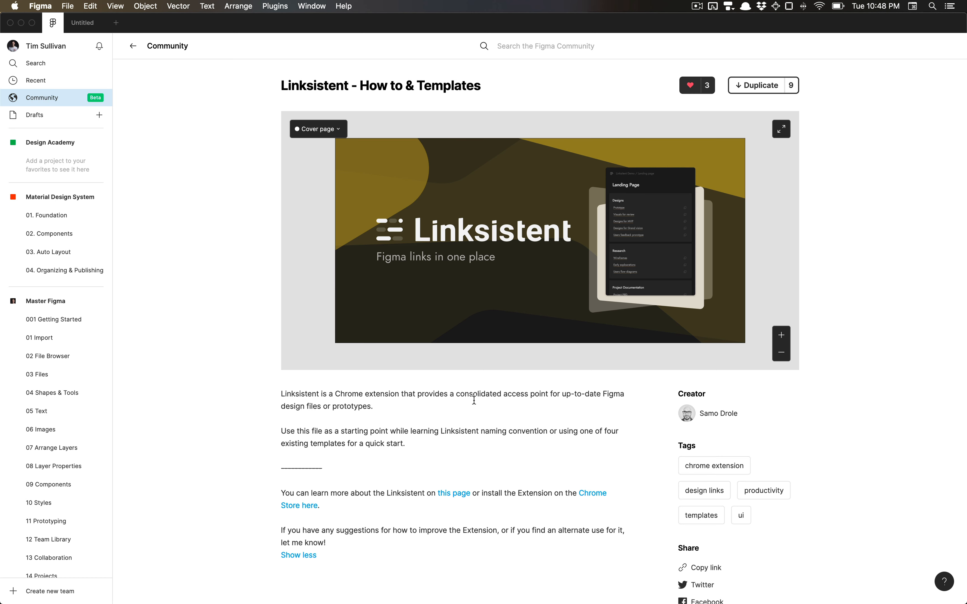
- Duplicate the Linksistent - How to & Templates community file into the drafts
scroll(474, 400, down, 1)
scroll(553, 483, up, 1)
click(751, 85)
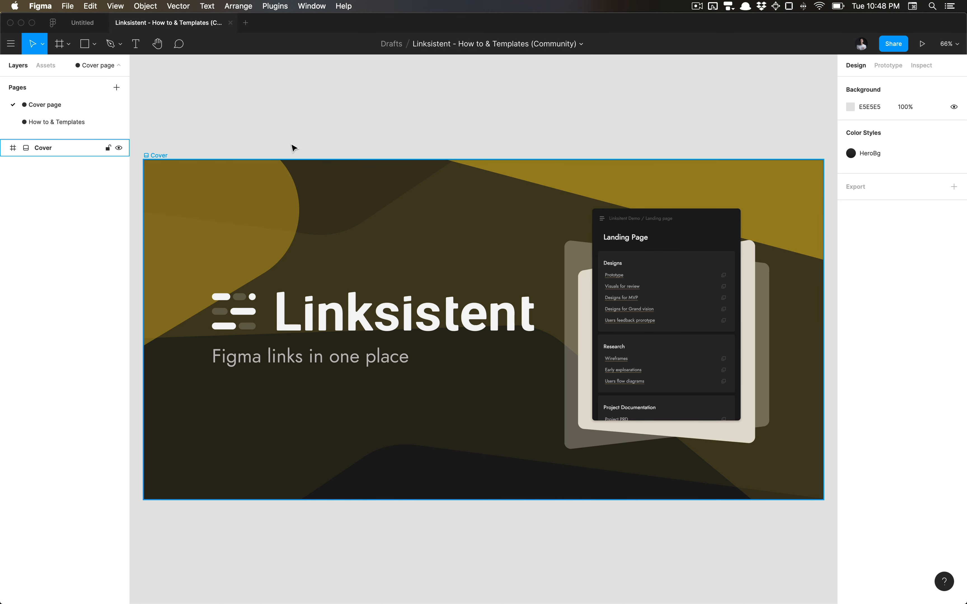
- Open the How to & Templates page and look over its guidance frame and layout templates
click(42, 122)
scroll(201, 190, down, 1)
drag(213, 163, 240, 170)
scroll(254, 175, down, 1)
drag(278, 71, 707, 536)
drag(730, 405, 721, 404)
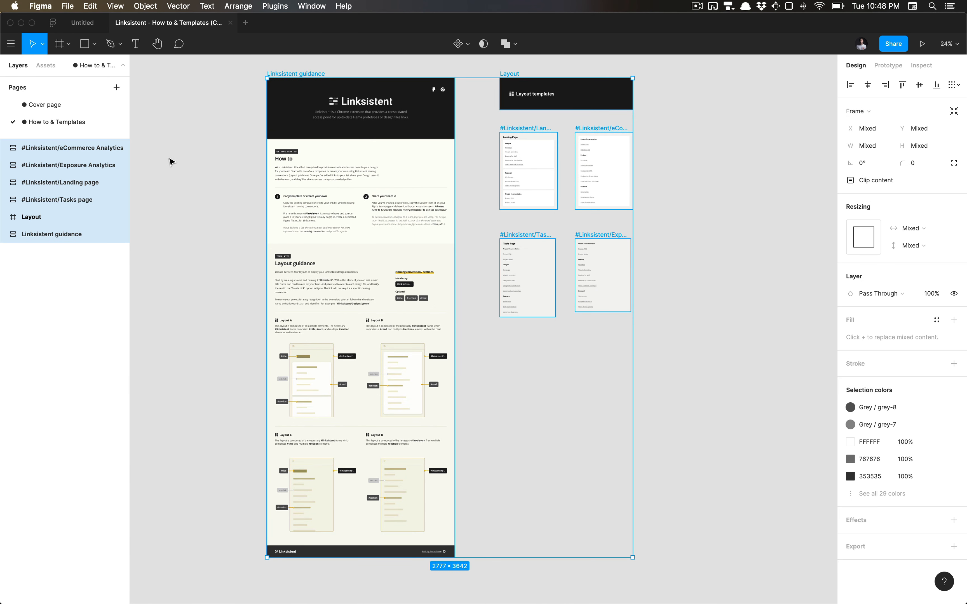
click(195, 151)
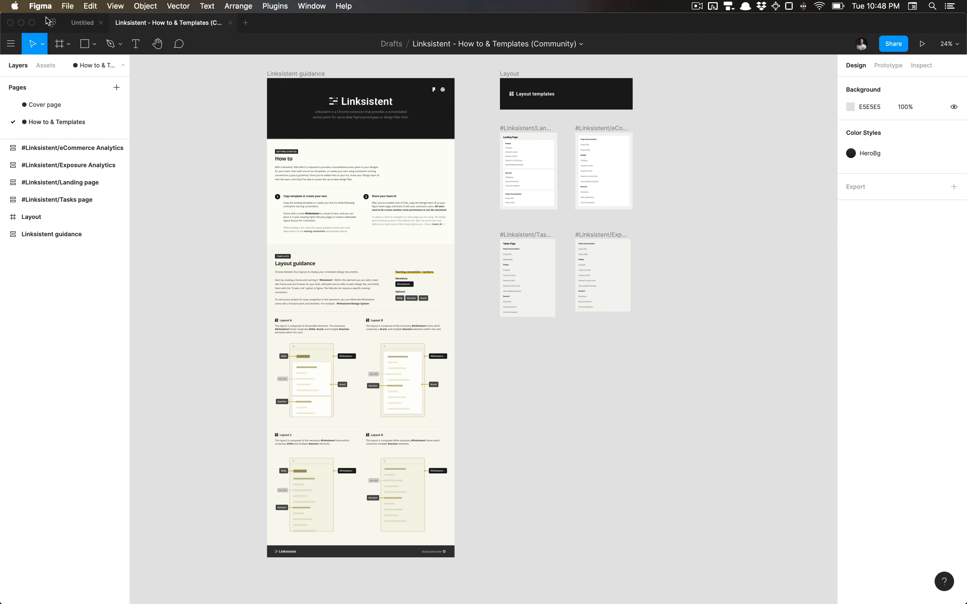
- Return to the file browser and open the Figma Basics team page
click(52, 22)
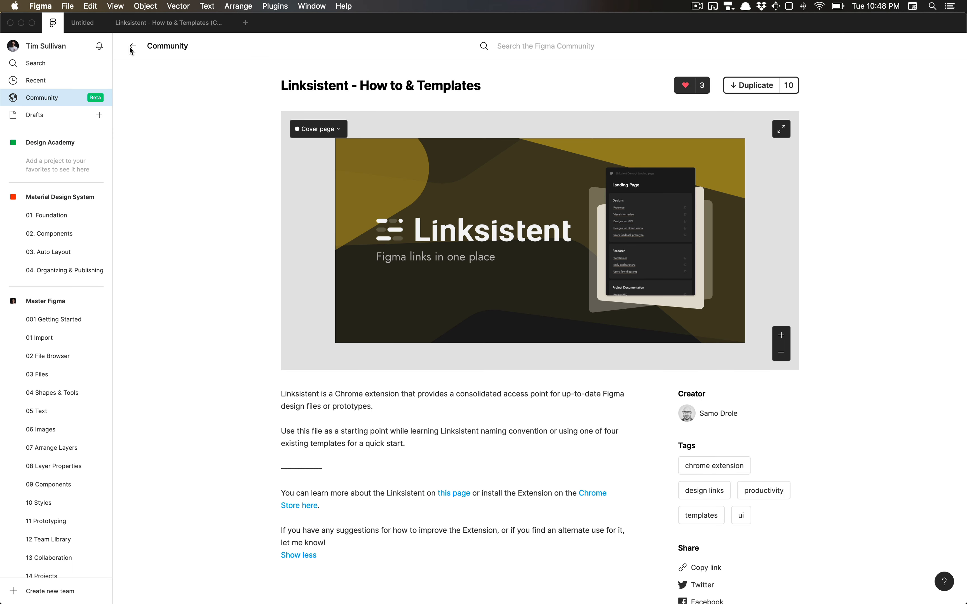
scroll(52, 280, down, 6)
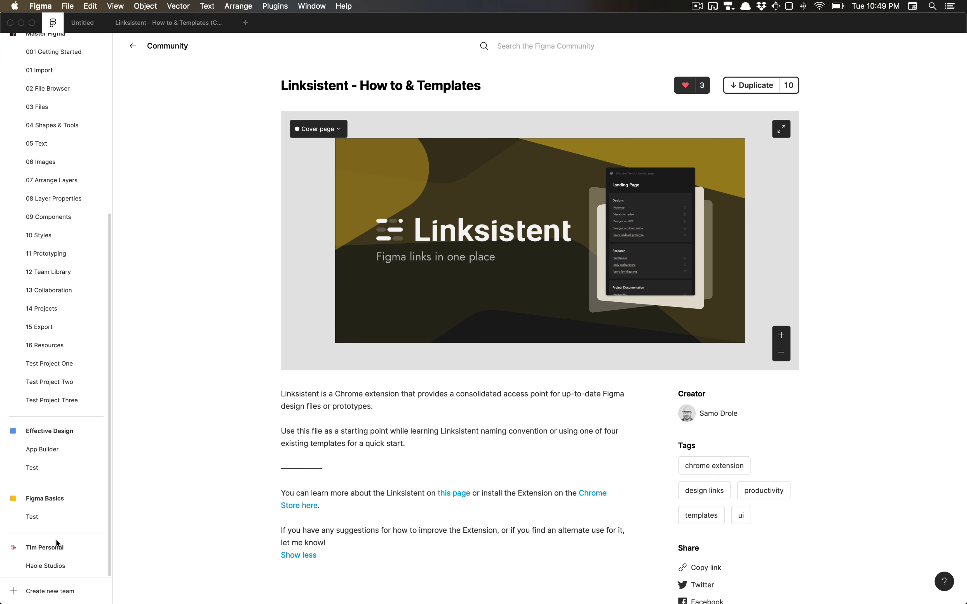
click(60, 500)
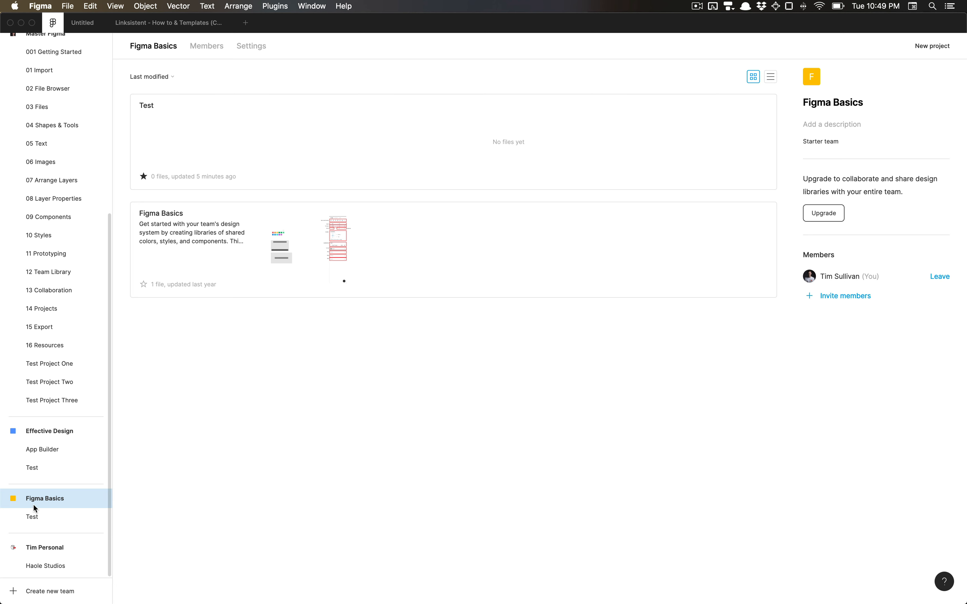
- Switch to Google Chrome and view the duplicated Linksistent - How to & Templates file
key(super+Tab)
key(super+Tab)
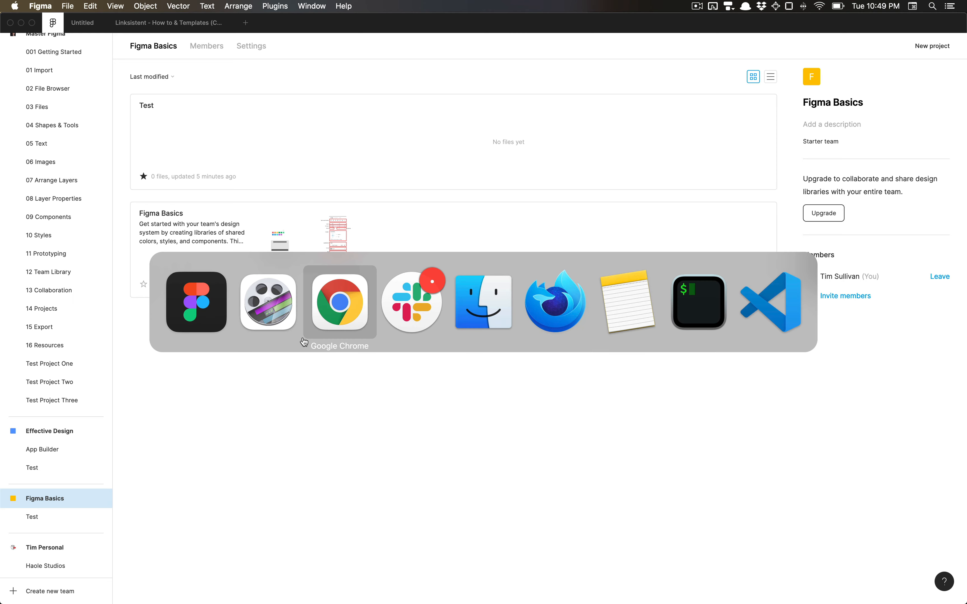
click(498, 25)
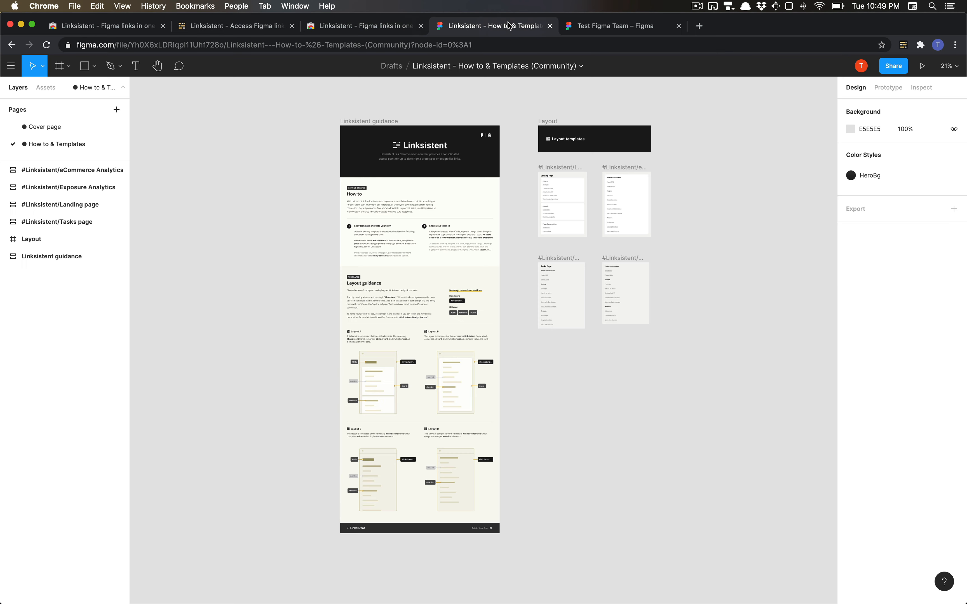
scroll(457, 314, right, 1)
scroll(457, 314, up, 1)
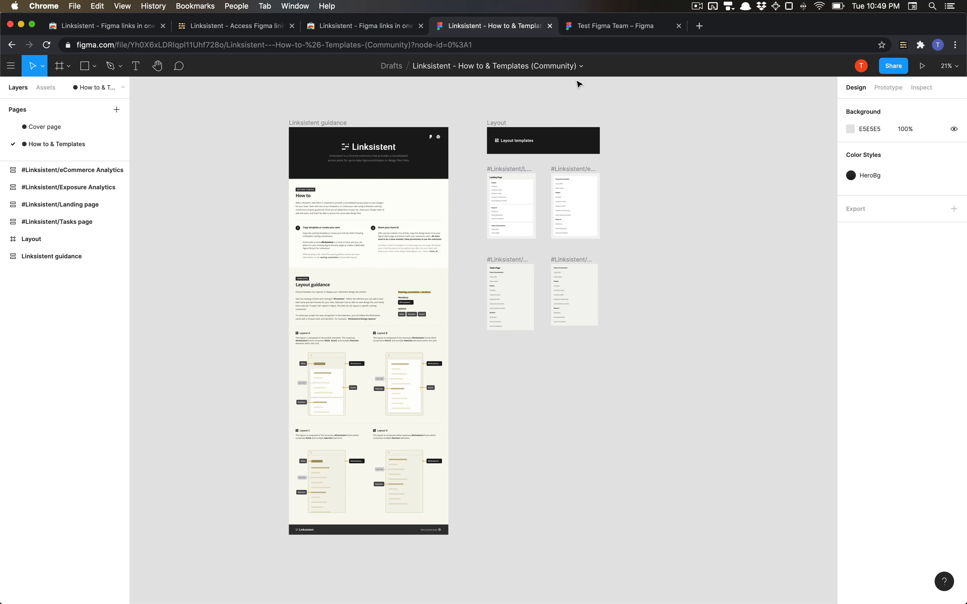
- Go back from the Linksistent file to the file browser and open the Test Figma Team page
click(11, 66)
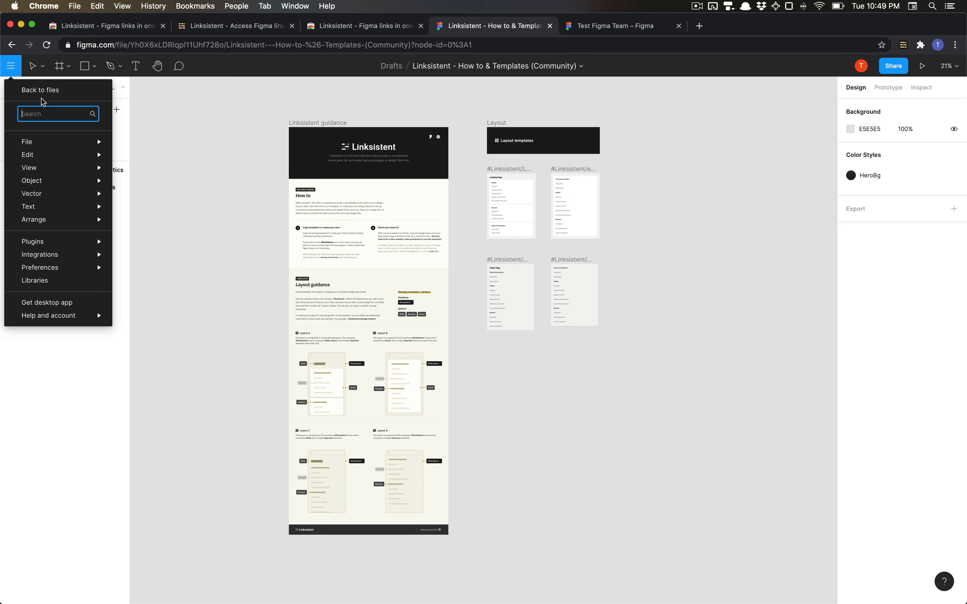
click(42, 90)
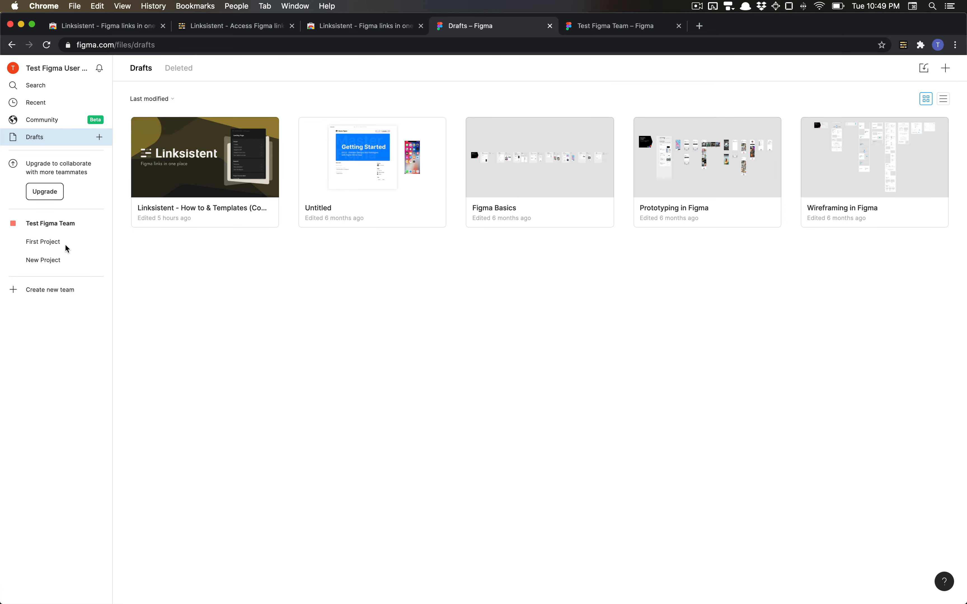
click(56, 227)
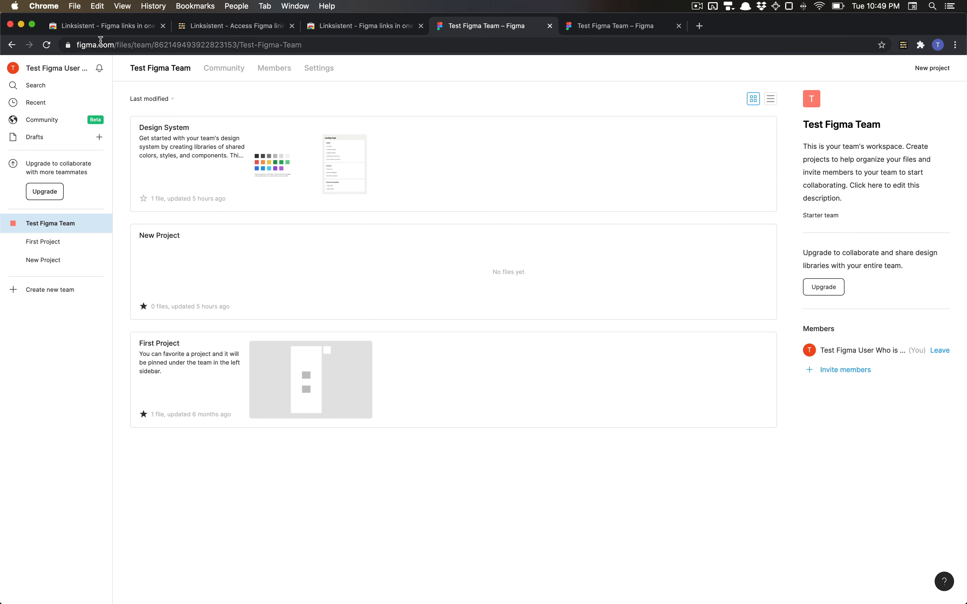
- Select the team ID number in the Test Figma Team page URL
click(162, 45)
click(298, 45)
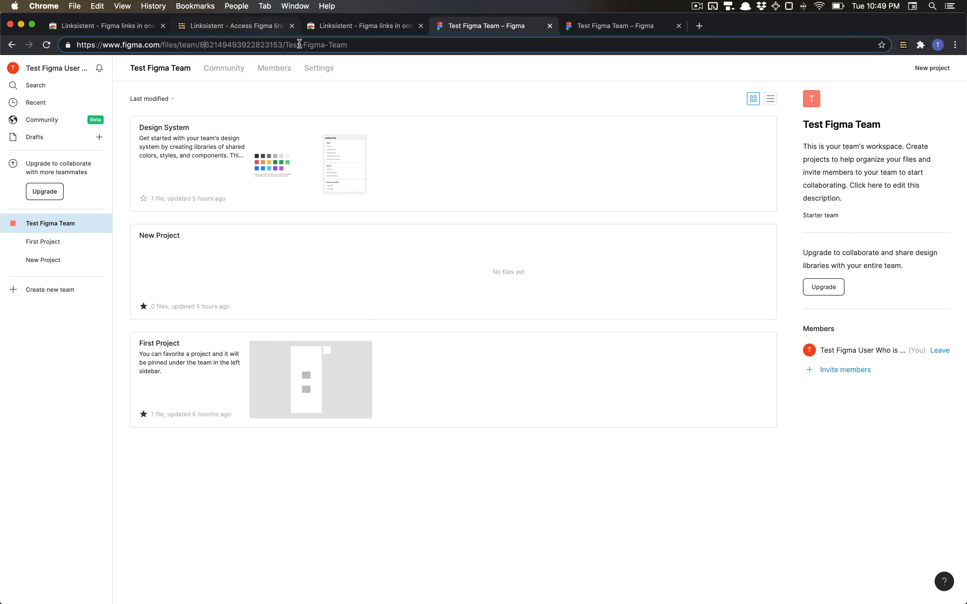
drag(179, 44, 278, 41)
click(200, 45)
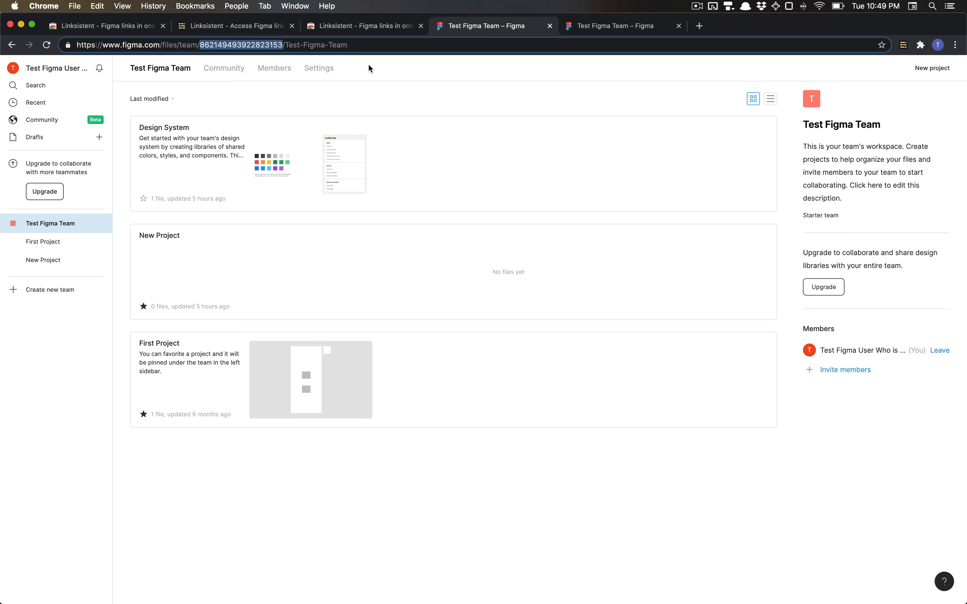
- Remove the installed Linksistent extension from Chrome through its Chrome Web Store page
click(380, 28)
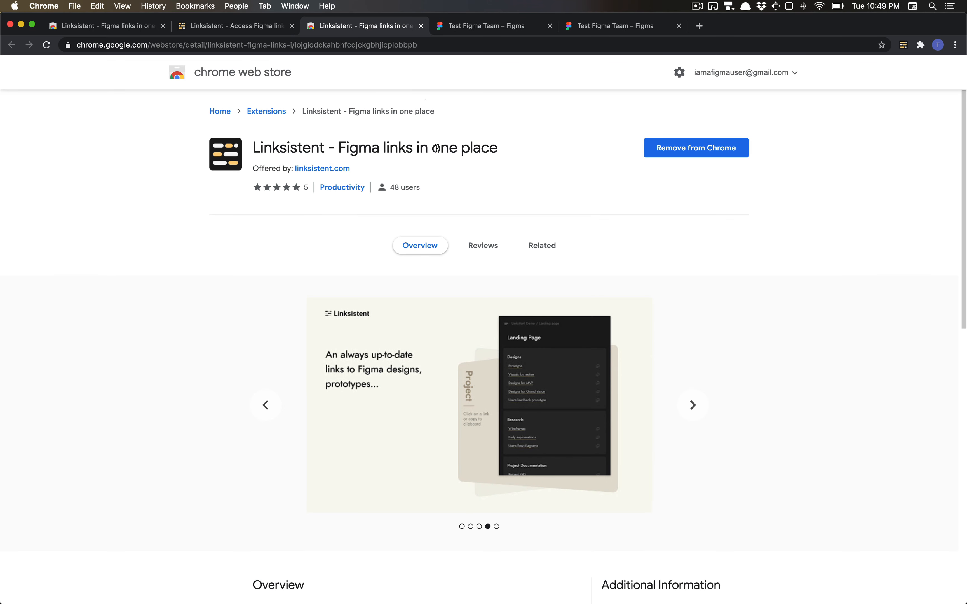
click(724, 147)
click(882, 121)
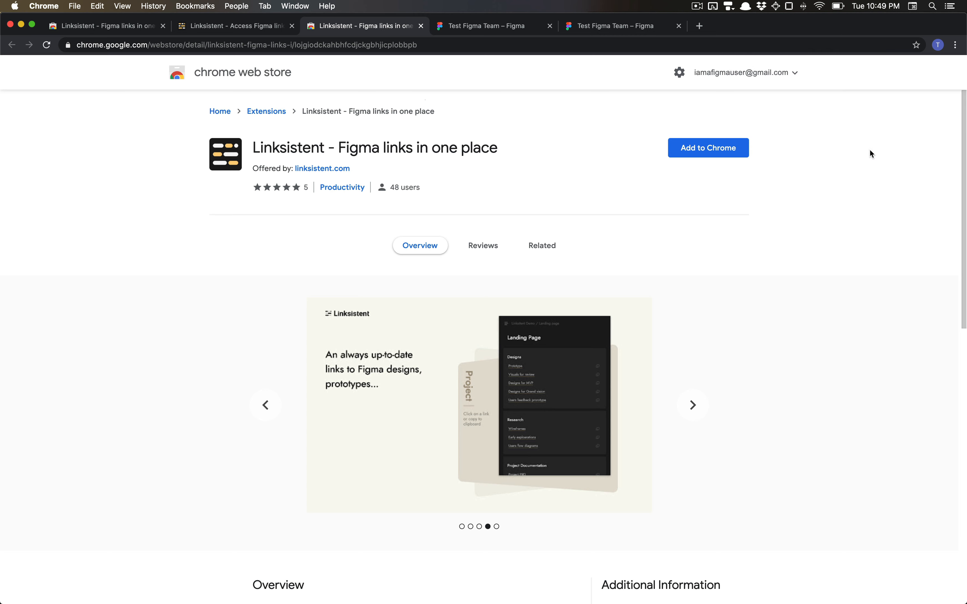
- Add the Linksistent - Figma links in one place extension to Chrome and dismiss the installation notice
click(713, 144)
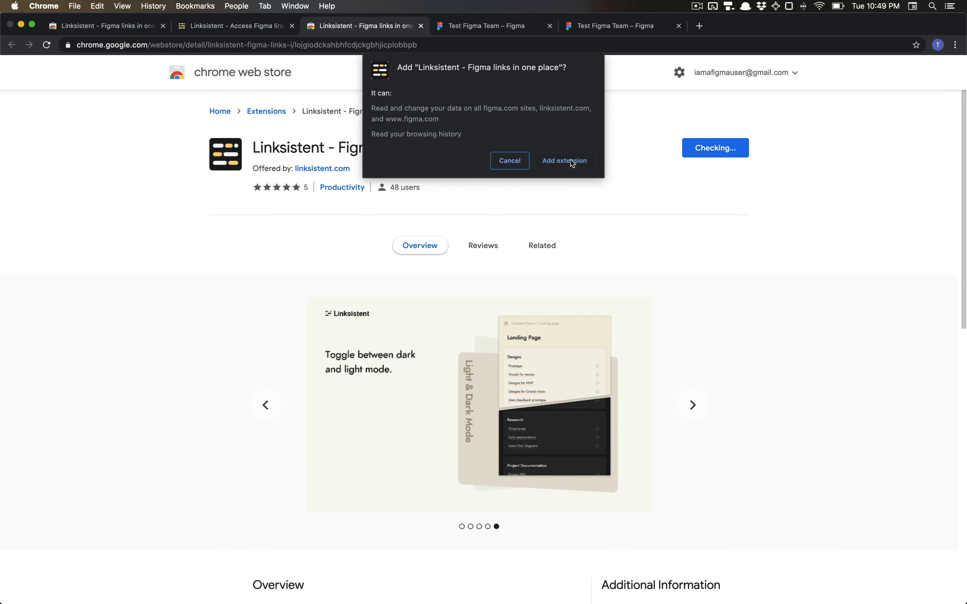
click(572, 162)
click(938, 89)
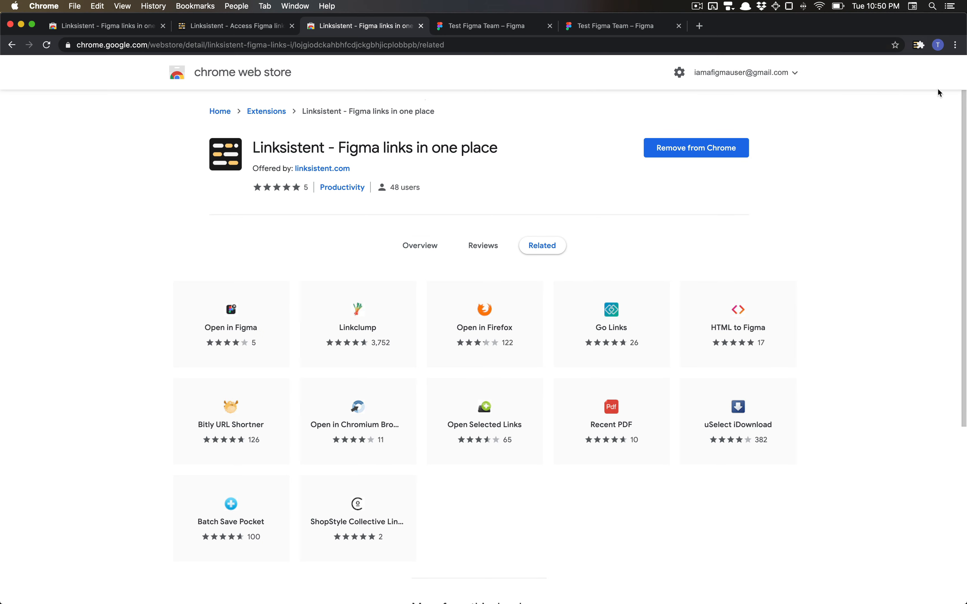
- Pin the Linksistent extension so it stays in Chrome's toolbar
click(921, 45)
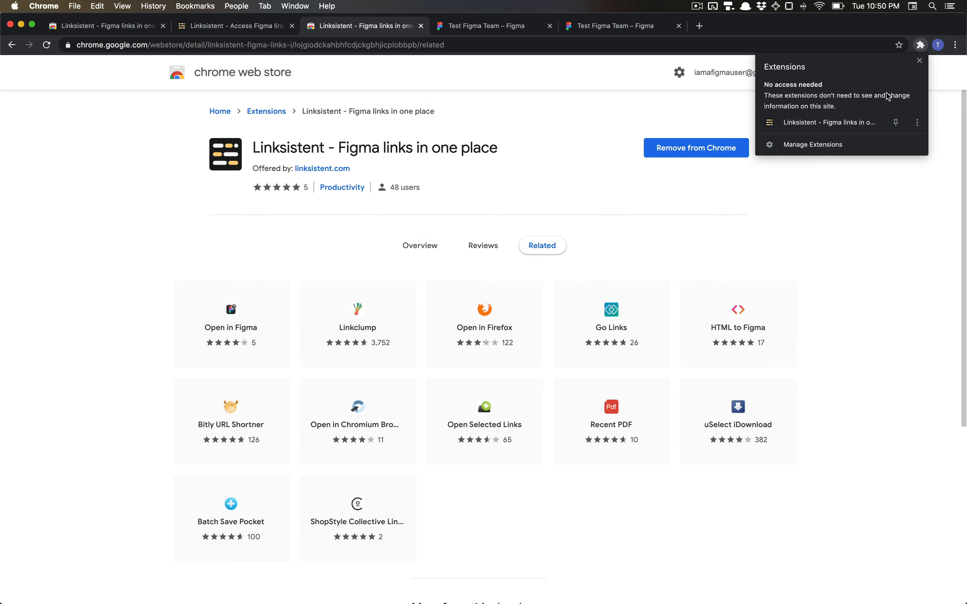
click(896, 122)
click(938, 89)
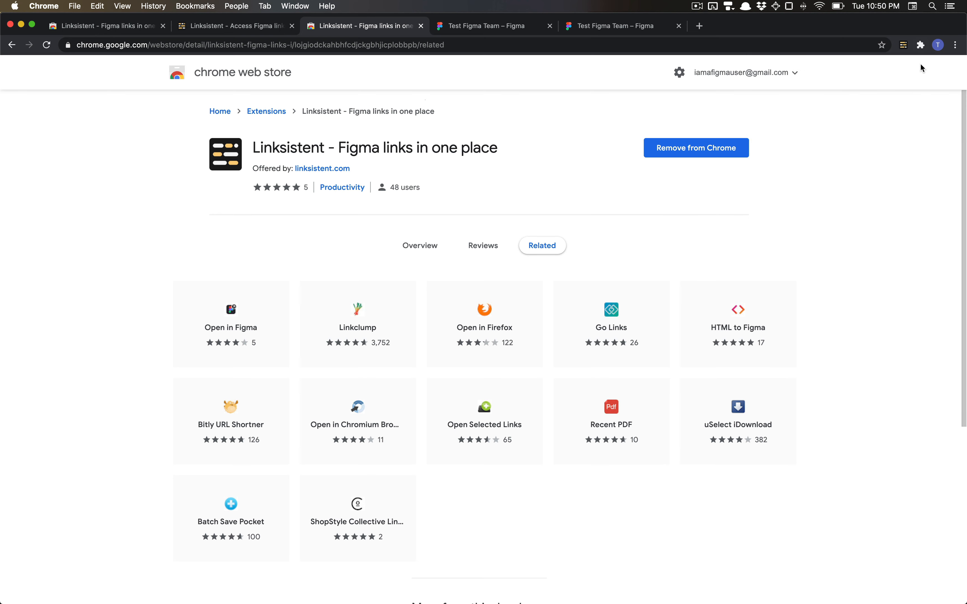
- Connect the Linksistent extension with Figma and allow it access to the account
click(904, 45)
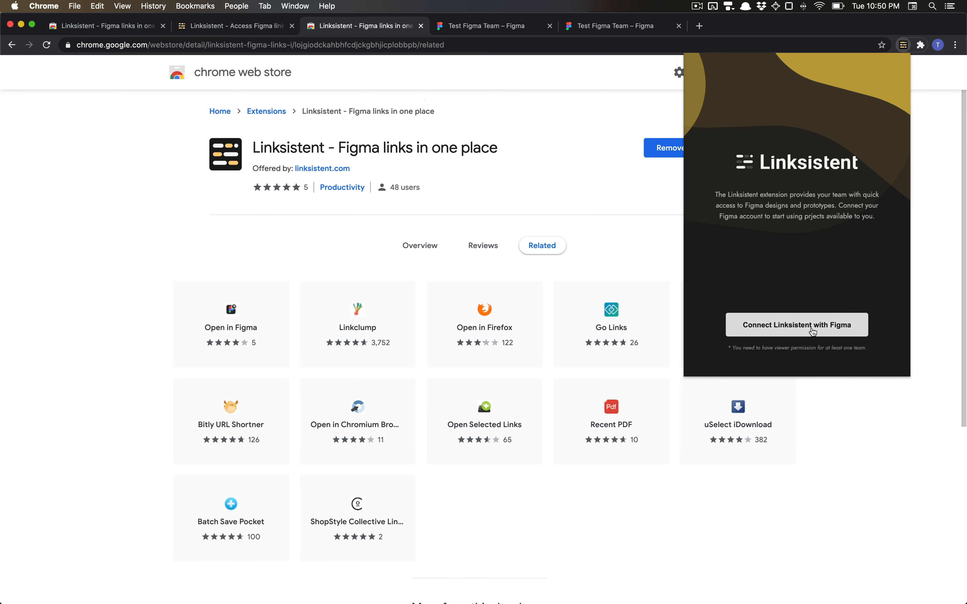
click(796, 330)
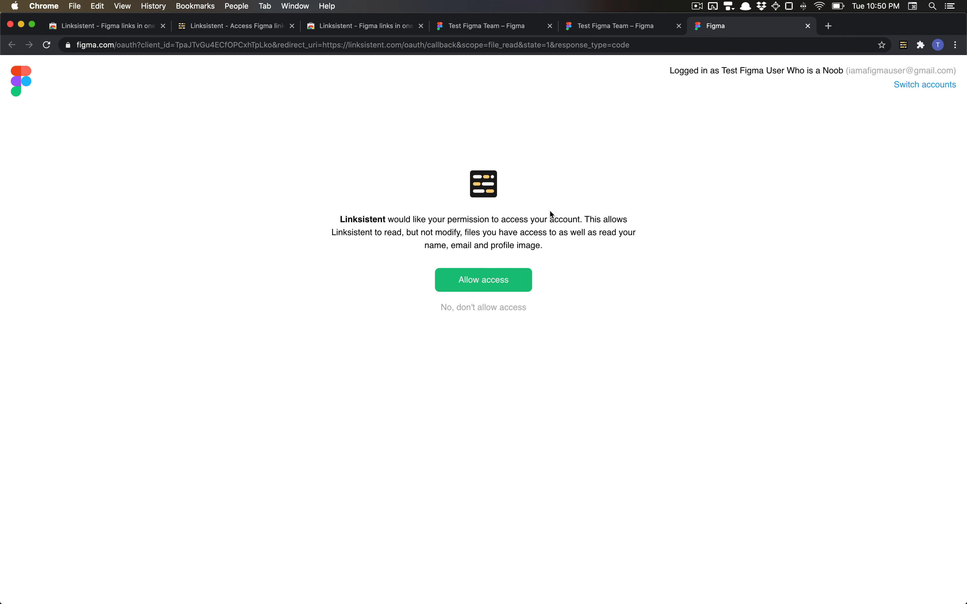
click(479, 280)
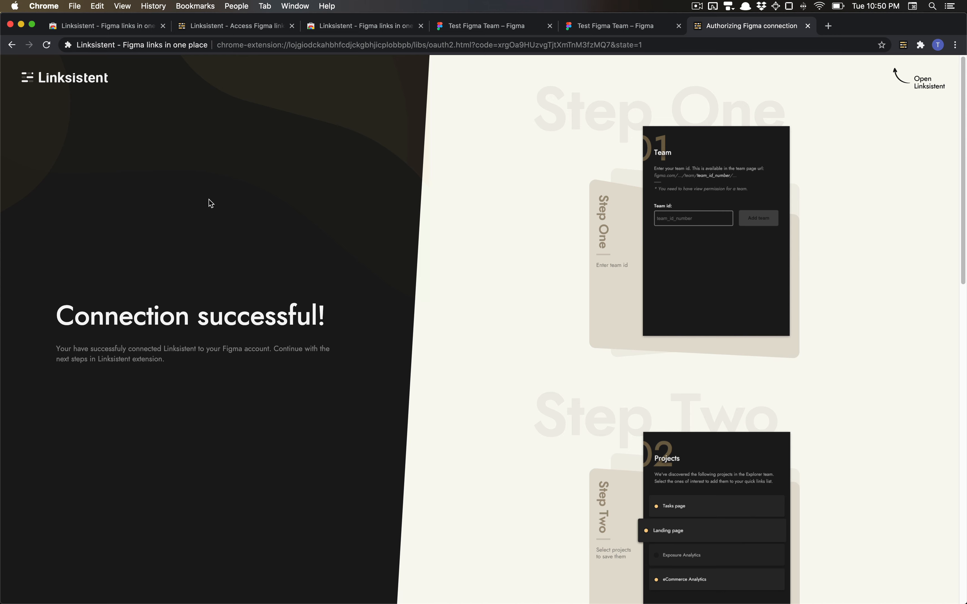
- Copy the team ID number from the Test Figma Team page URL
click(449, 26)
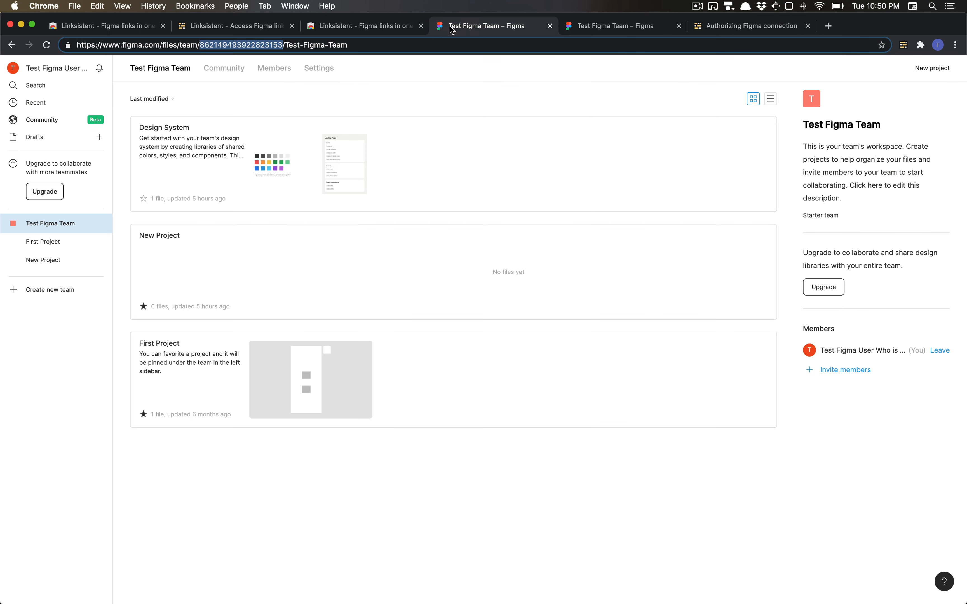
click(239, 46)
double_click(239, 46)
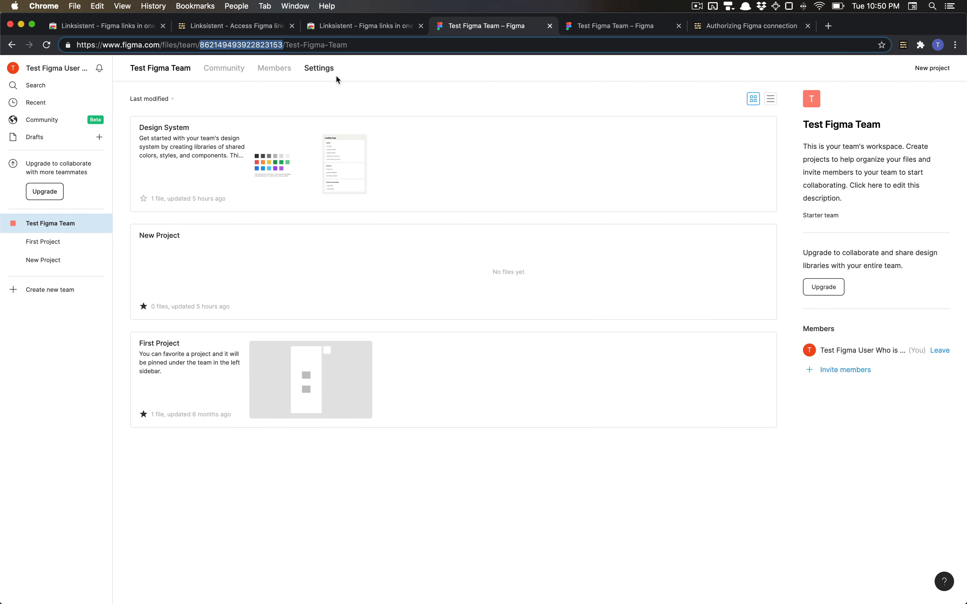
- Add the copied team ID as the design team in the Linksistent extension and close its popup
click(743, 27)
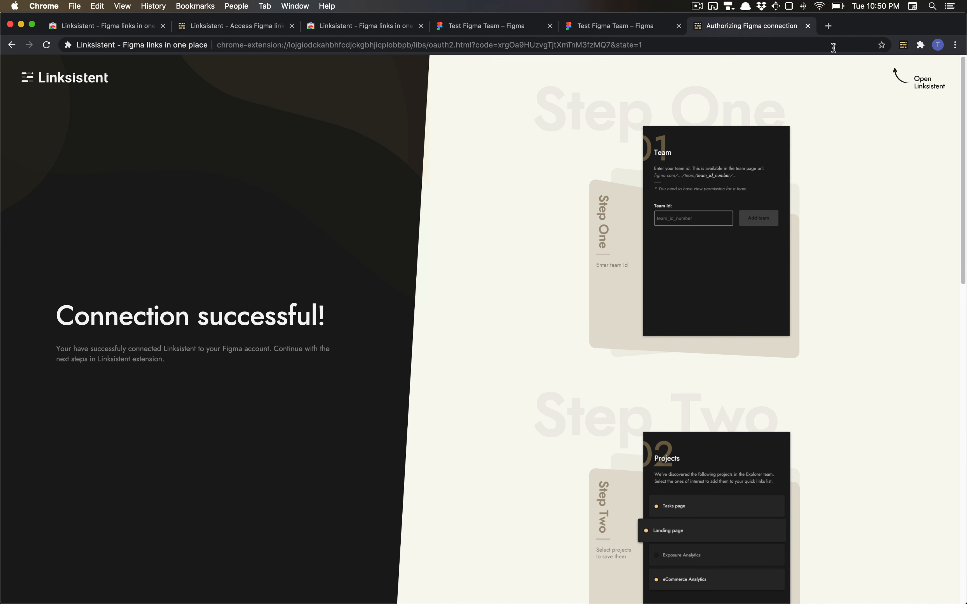
click(902, 45)
click(772, 219)
key(super+v)
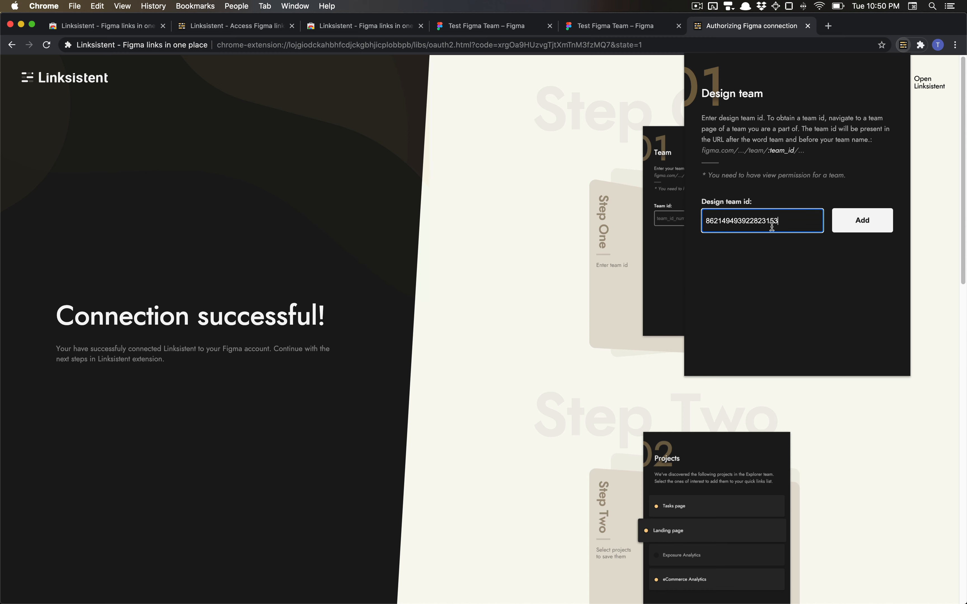
click(863, 222)
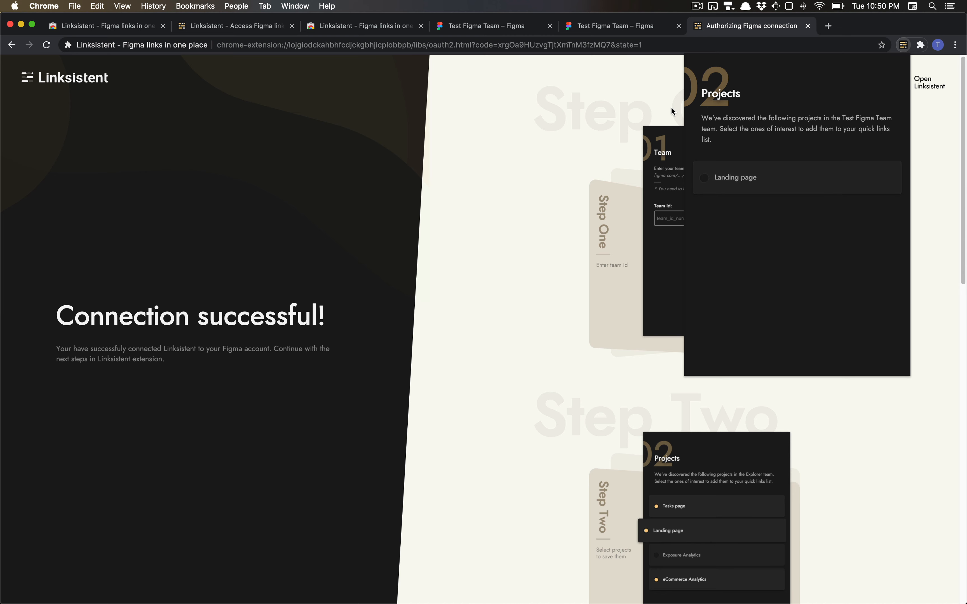
click(656, 114)
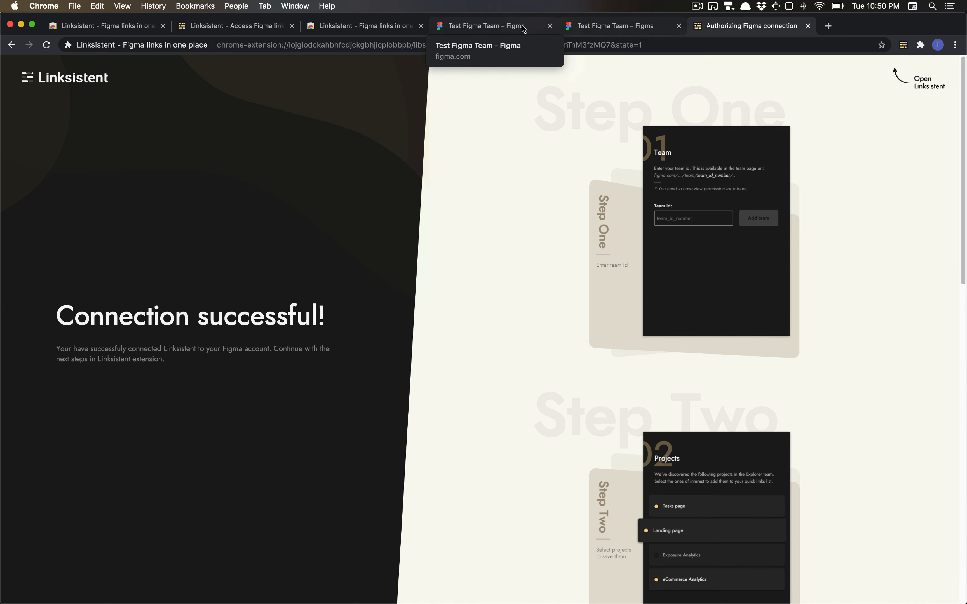
- Open the Design System project's team colors file and show the saved Test Figma Team's projects in Linksistent
click(609, 29)
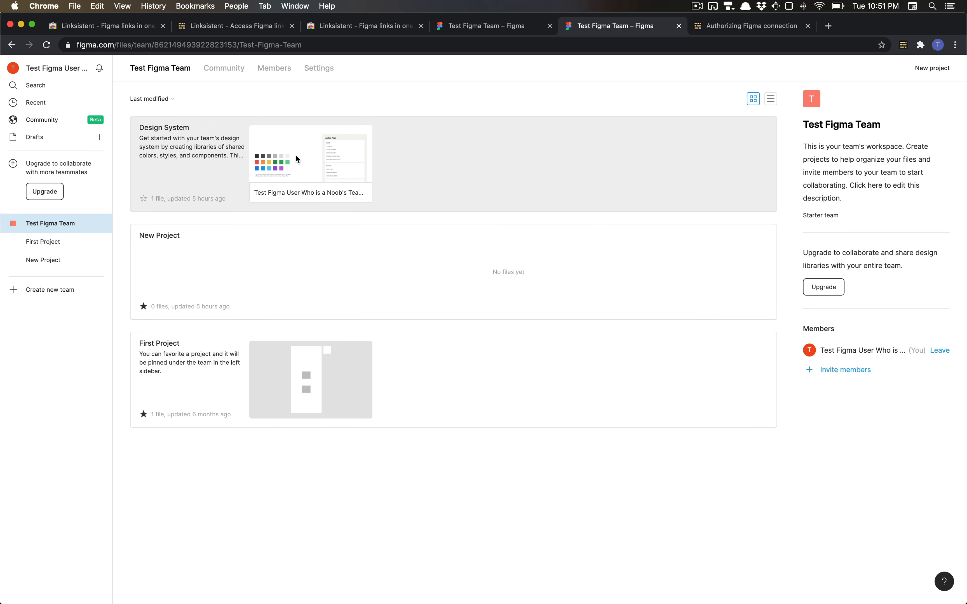
click(286, 159)
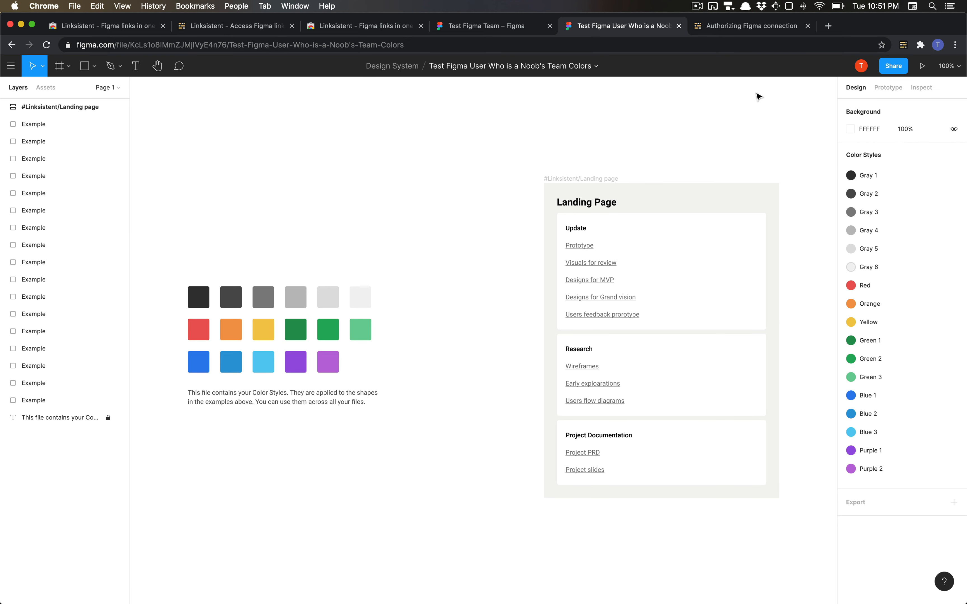
click(904, 45)
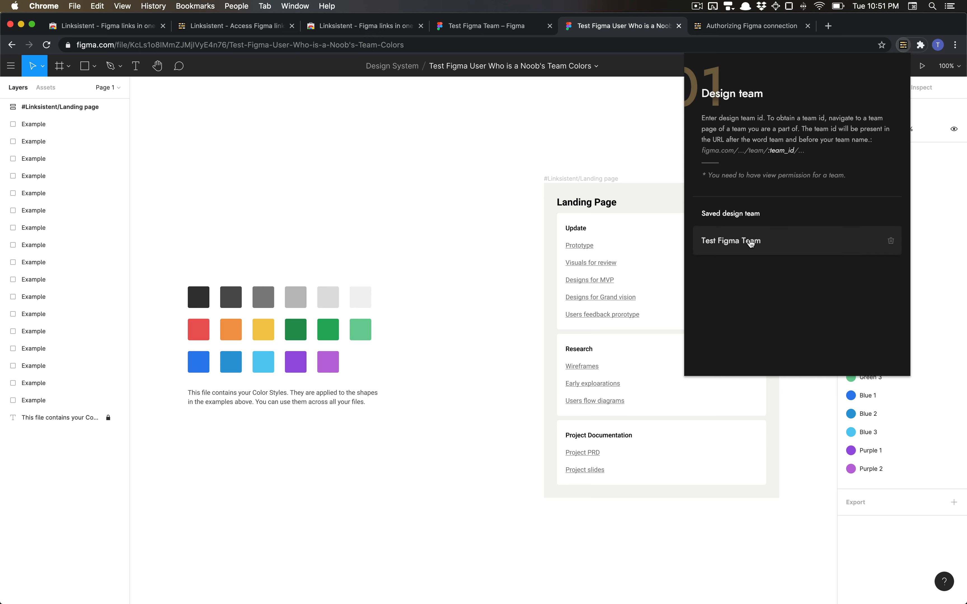
click(734, 248)
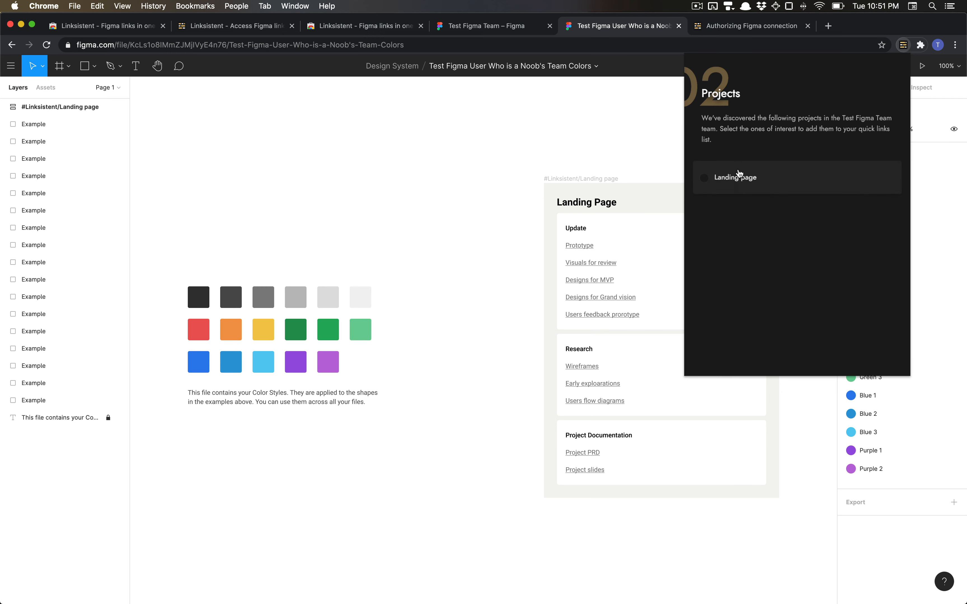
drag(703, 94, 747, 97)
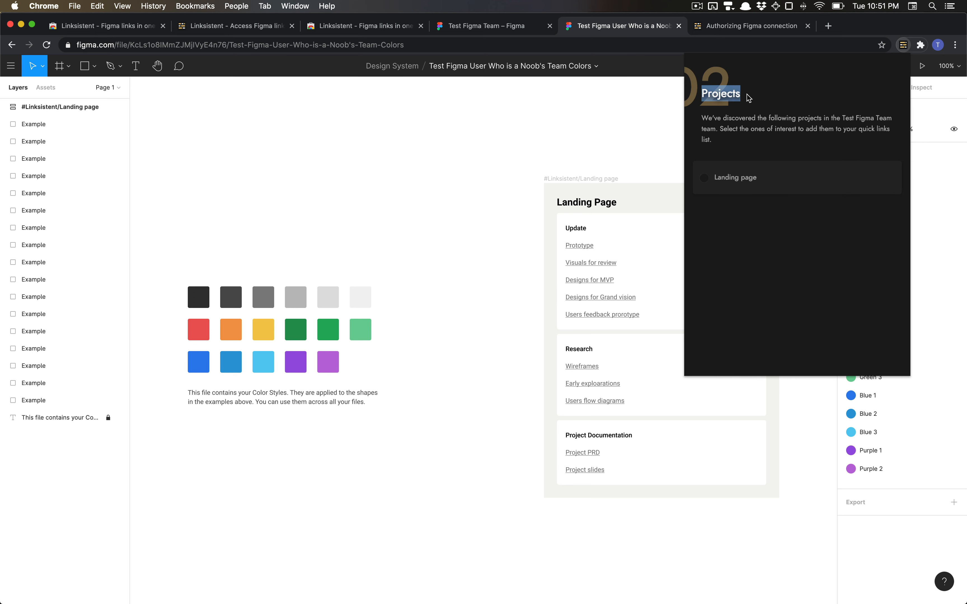
click(749, 98)
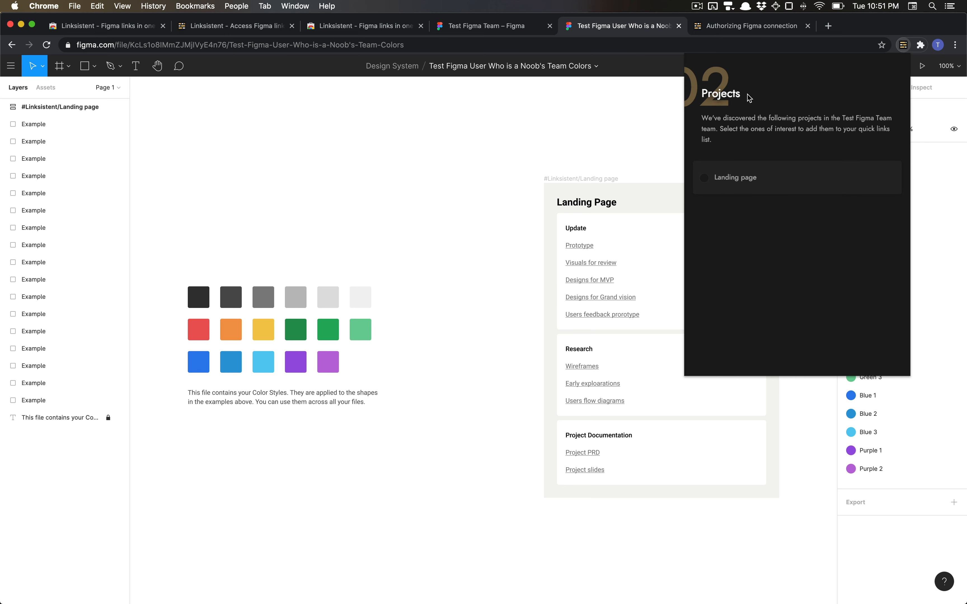
- Close the Linksistent popup and look over the #Linksistent/Landing page frame in the team colors file
click(380, 139)
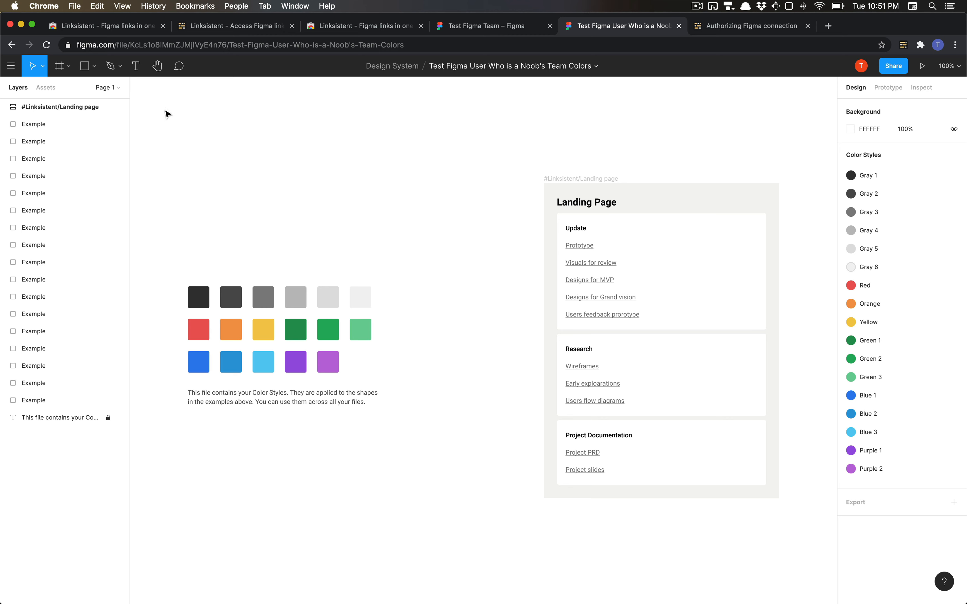
click(14, 74)
click(347, 187)
drag(464, 134, 821, 559)
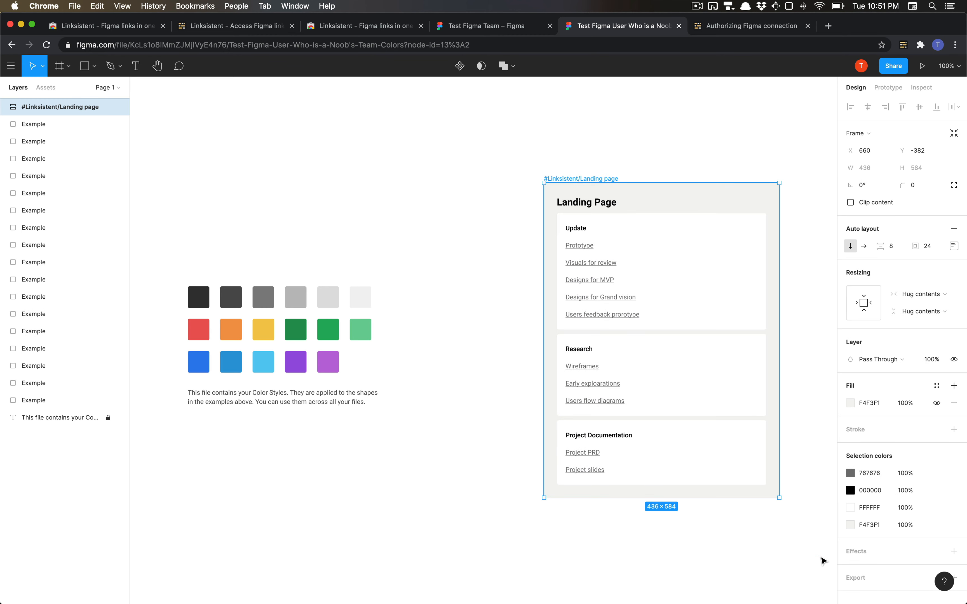
click(821, 559)
scroll(479, 248, down, 5)
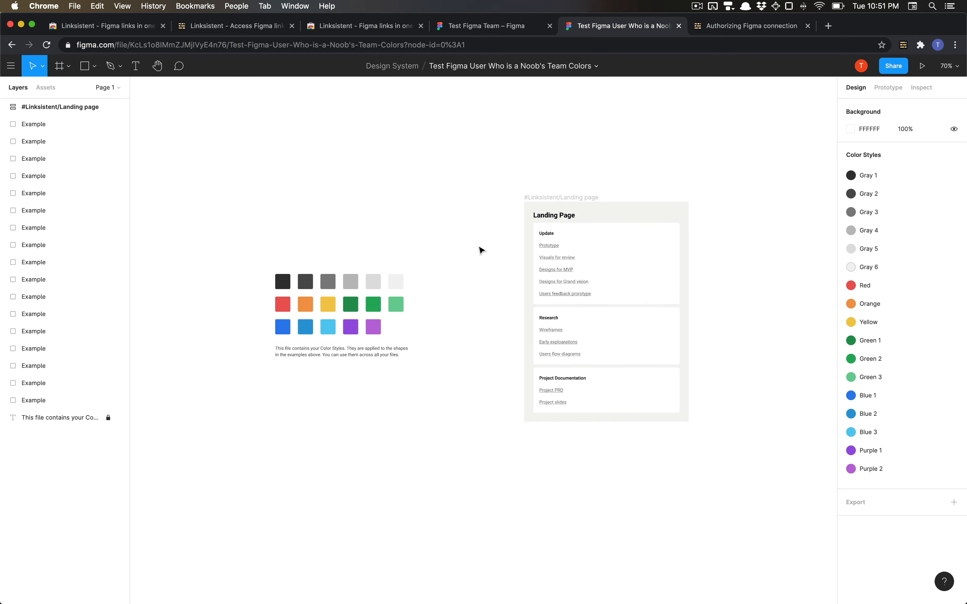
- Switch to the Figma desktop app and bring up the Linksistent - How to & Templates (Community) file
key(ctrl+shift+Tab)
key(ctrl+shift+Tab)
key(ctrl+Tab)
key(ctrl+Tab)
key(super+Tab)
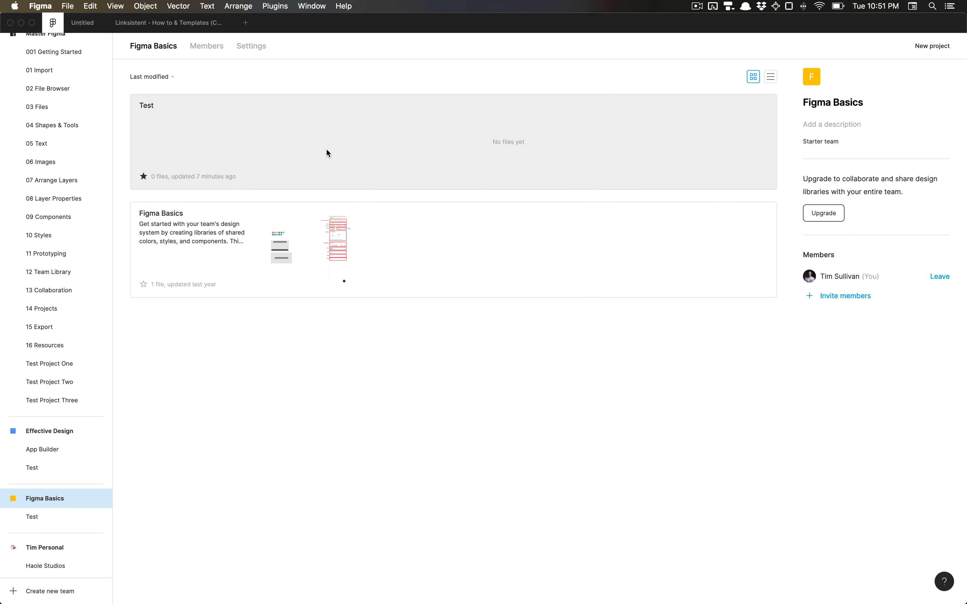
key(ctrl+Tab)
key(ctrl+Tab)
scroll(400, 180, up, 5)
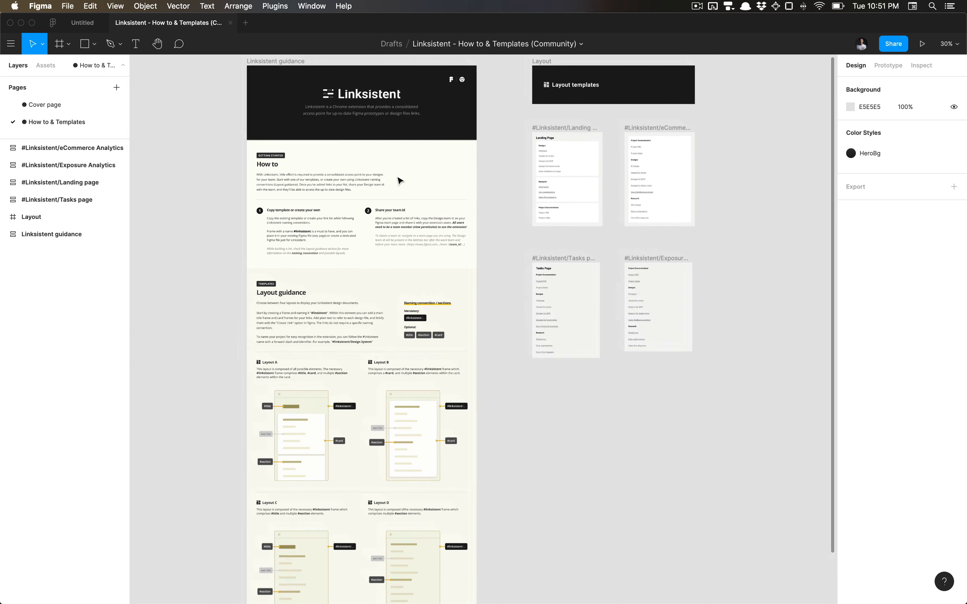
- Read through the How to and Layout guidance sections of the Linksistent guidance frame, including layouts A to D
scroll(396, 179, down, 2)
scroll(291, 104, up, 10)
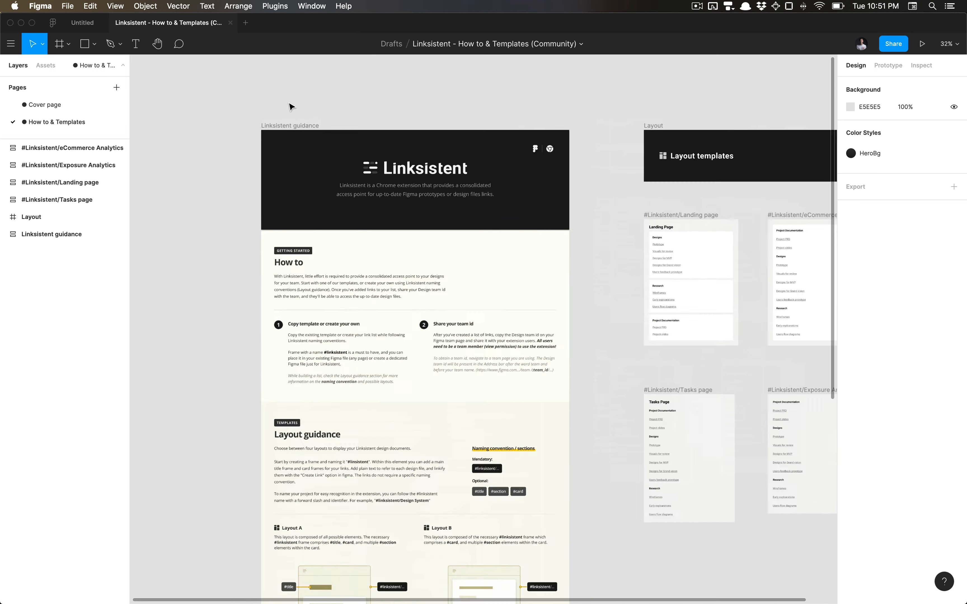
scroll(291, 106, down, 8)
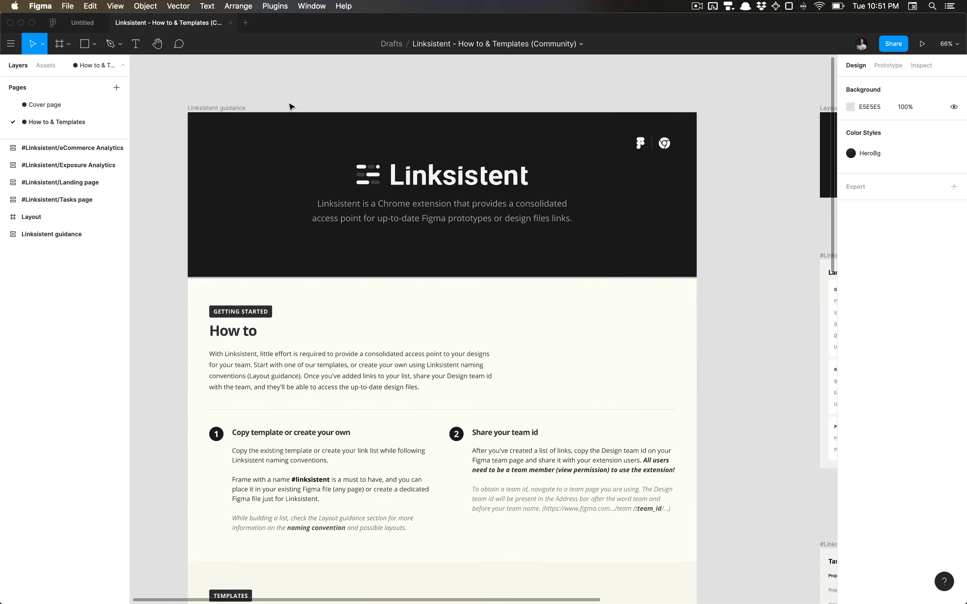
scroll(351, 274, down, 10)
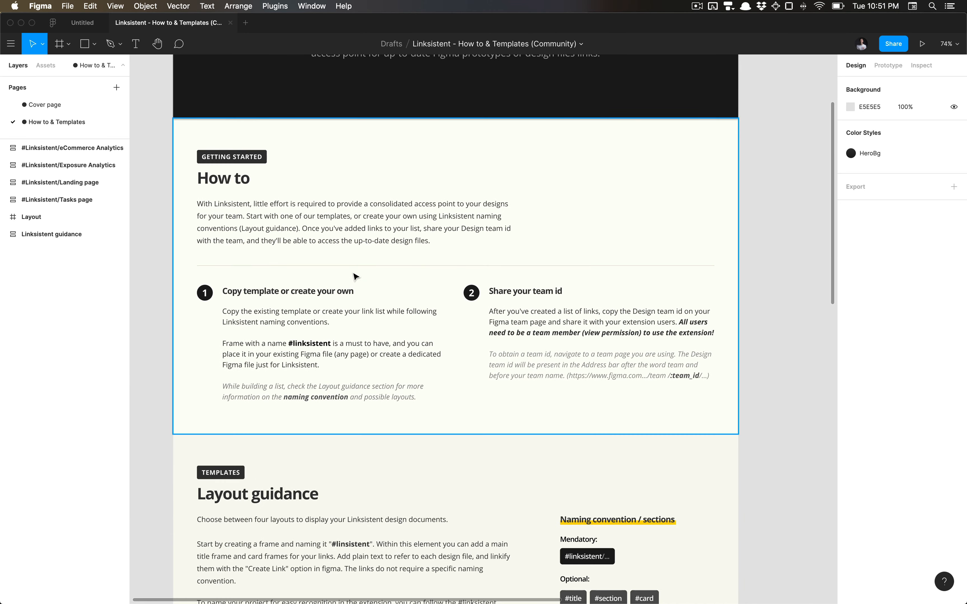
scroll(355, 276, down, 6)
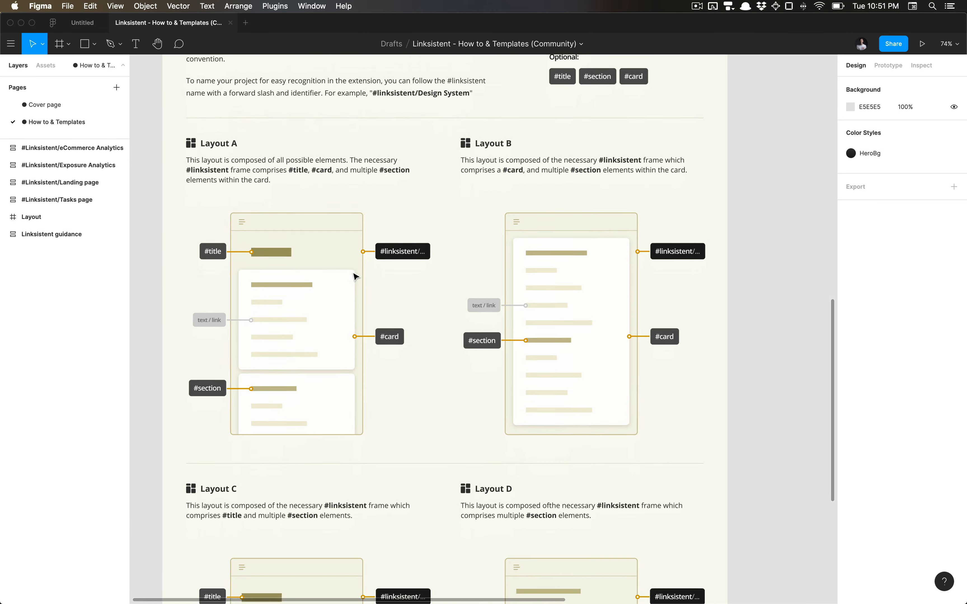
scroll(355, 276, down, 5)
scroll(356, 277, up, 4)
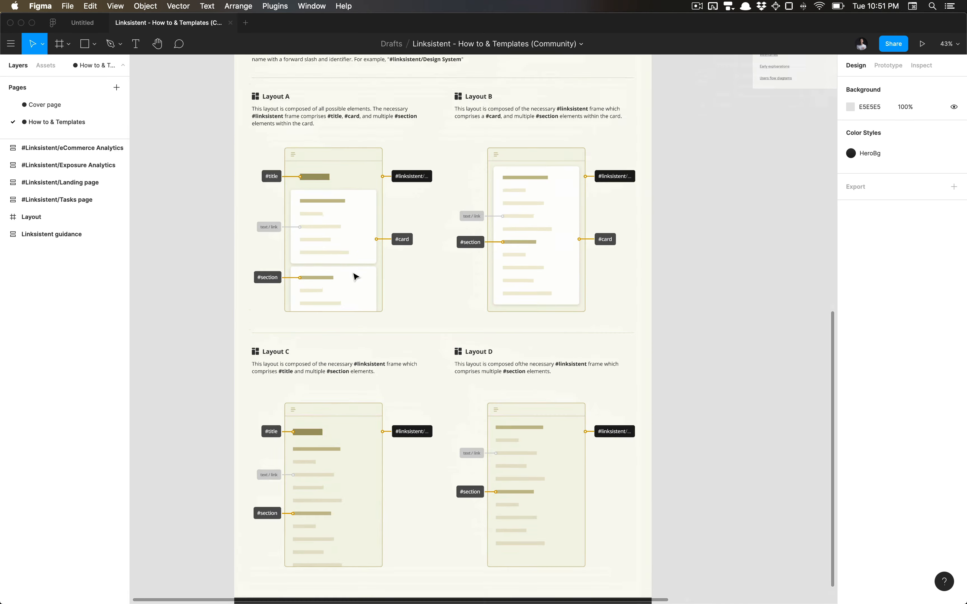
scroll(194, 324, down, 5)
scroll(194, 324, up, 3)
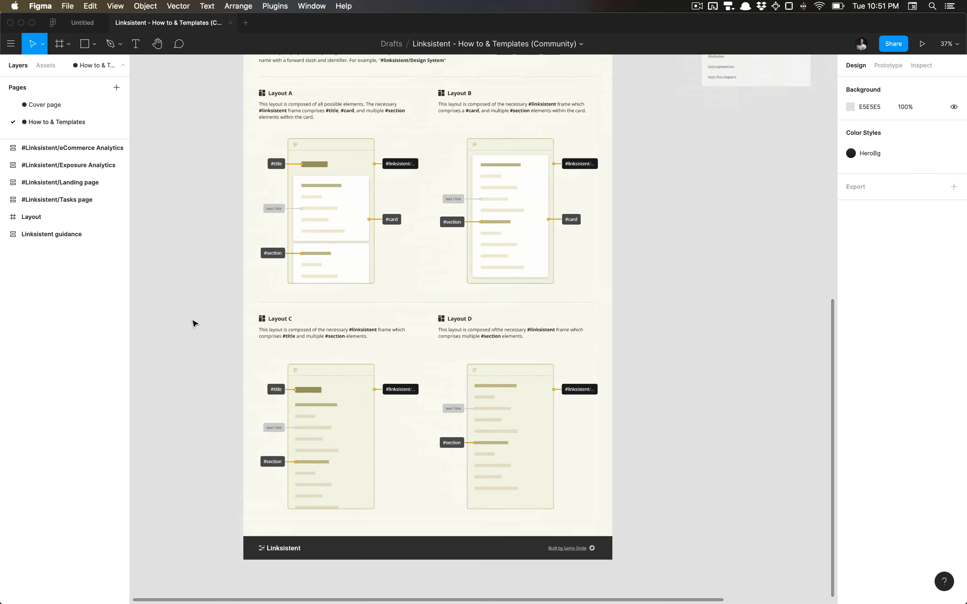
scroll(194, 324, up, 2)
scroll(194, 324, up, 8)
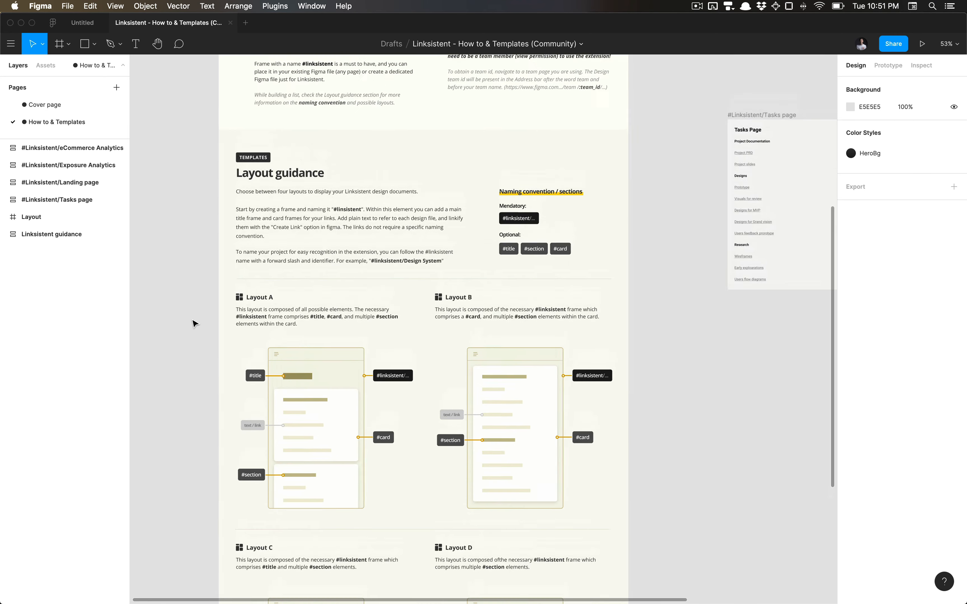
- Examine the layout templates and the #Linksistent/Landing page frame's name, leaving no frame selected
scroll(687, 206, right, 10)
scroll(686, 205, up, 5)
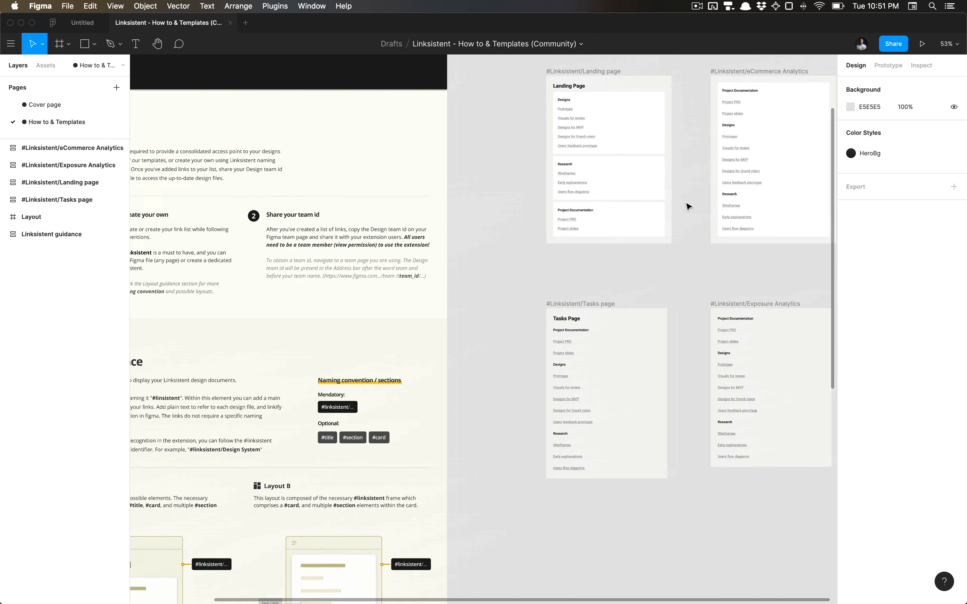
scroll(472, 180, up, 3)
scroll(472, 180, left, 2)
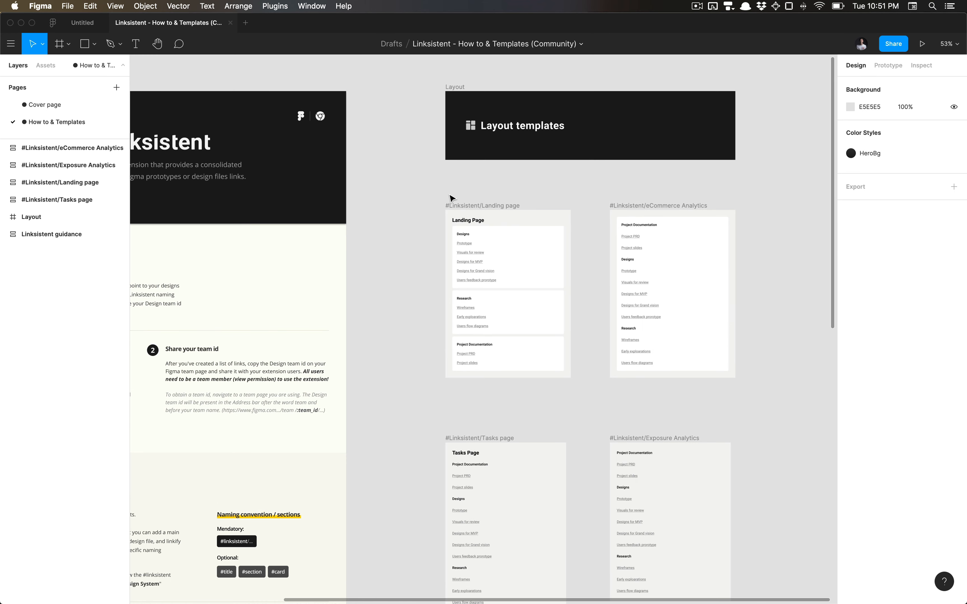
click(484, 209)
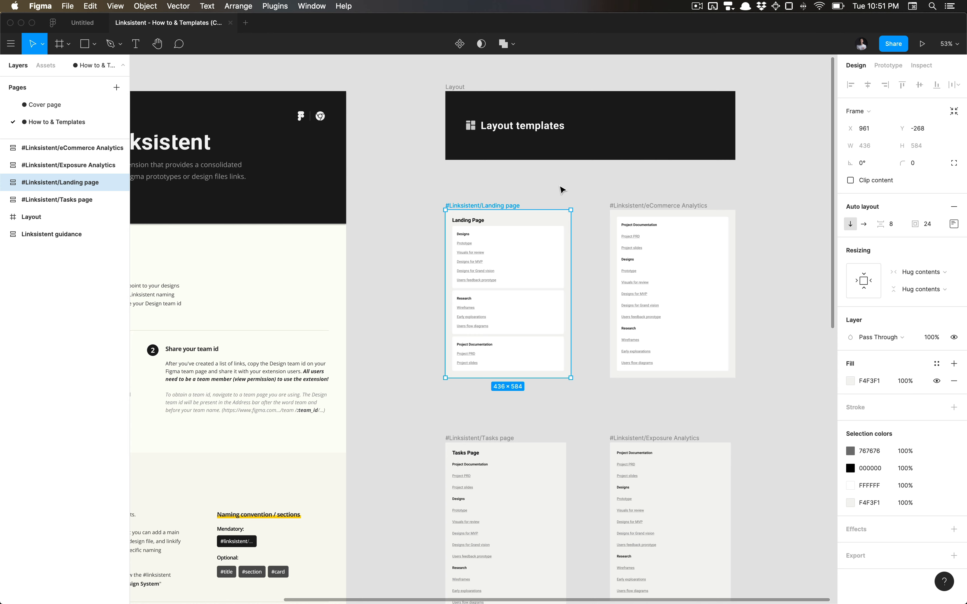
click(561, 190)
click(504, 208)
click(428, 187)
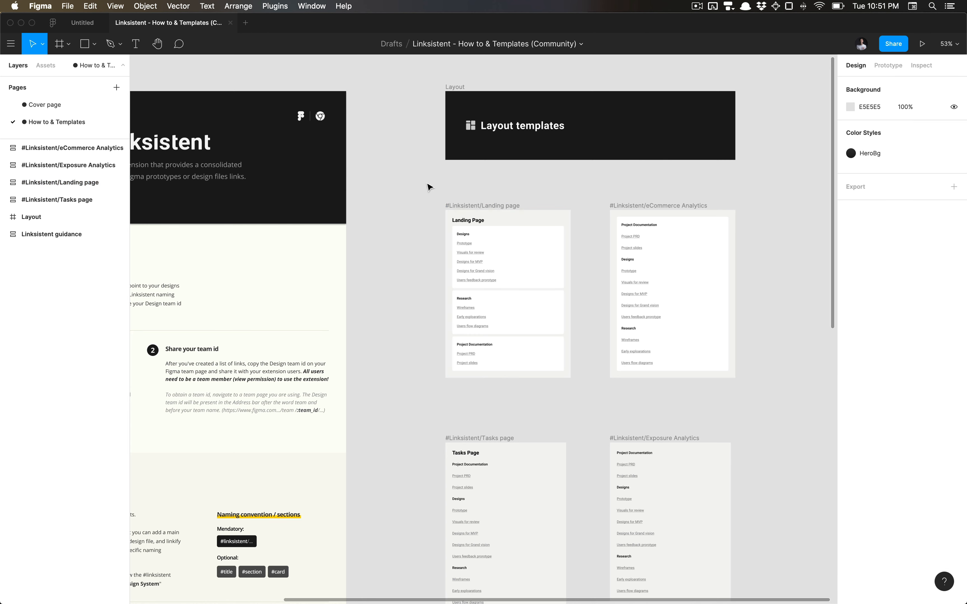
click(473, 206)
click(423, 186)
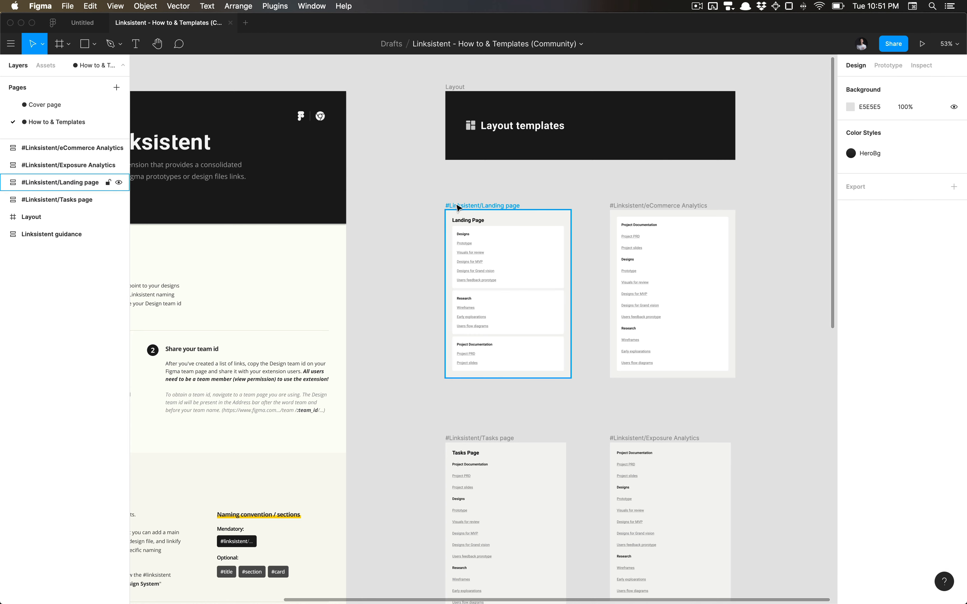
click(459, 206)
click(464, 188)
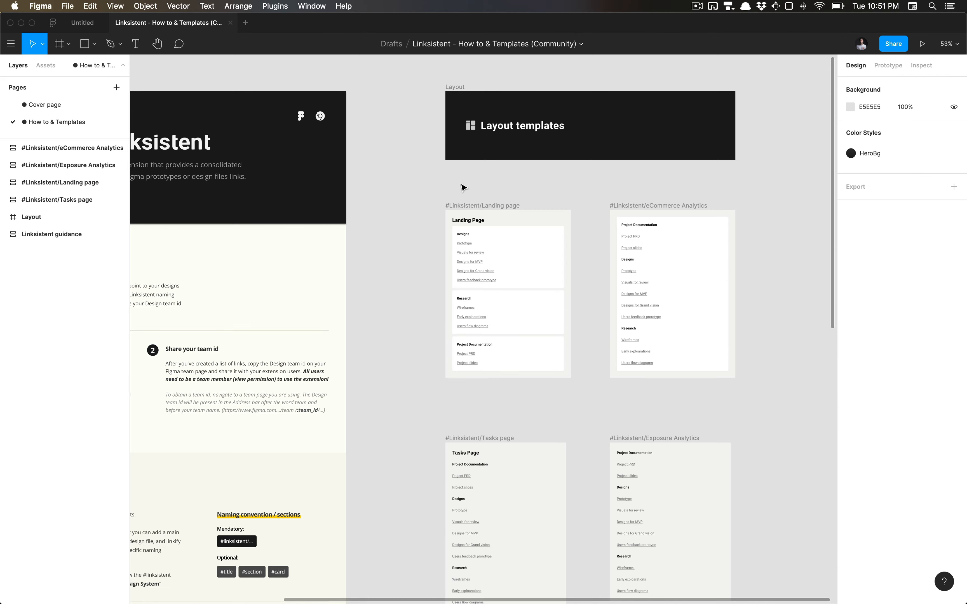
- Inspect the mandatory #linksistent tag's text and the optional tags under Naming convention / sections, and clear the selection
scroll(440, 280, down, 3)
ctrl+scroll(458, 323, up, 5)
super+click(456, 320)
double_click(457, 319)
double_click(456, 318)
ctrl+scroll(432, 305, up, 5)
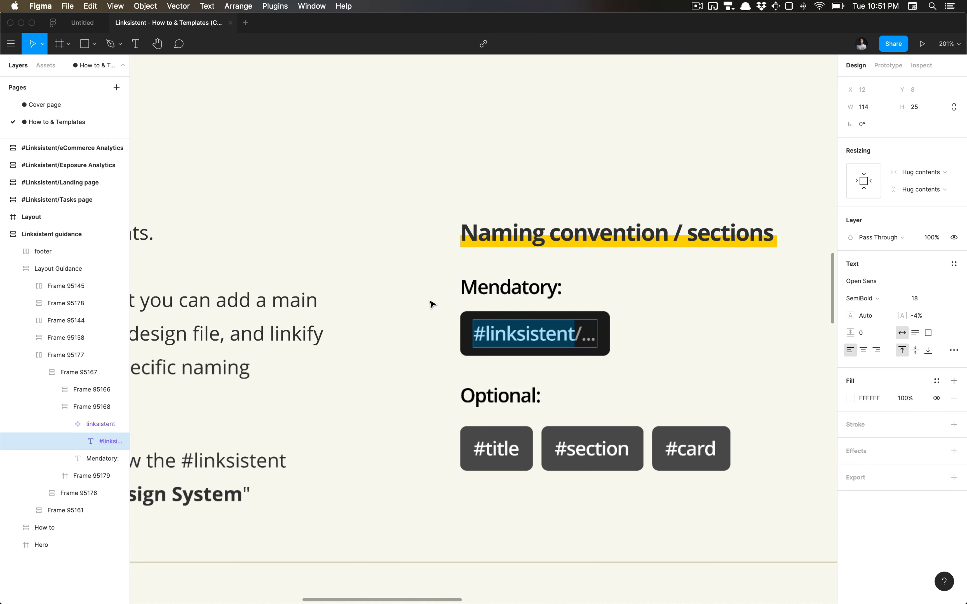
key(Escape)
ctrl+scroll(450, 321, down, 5)
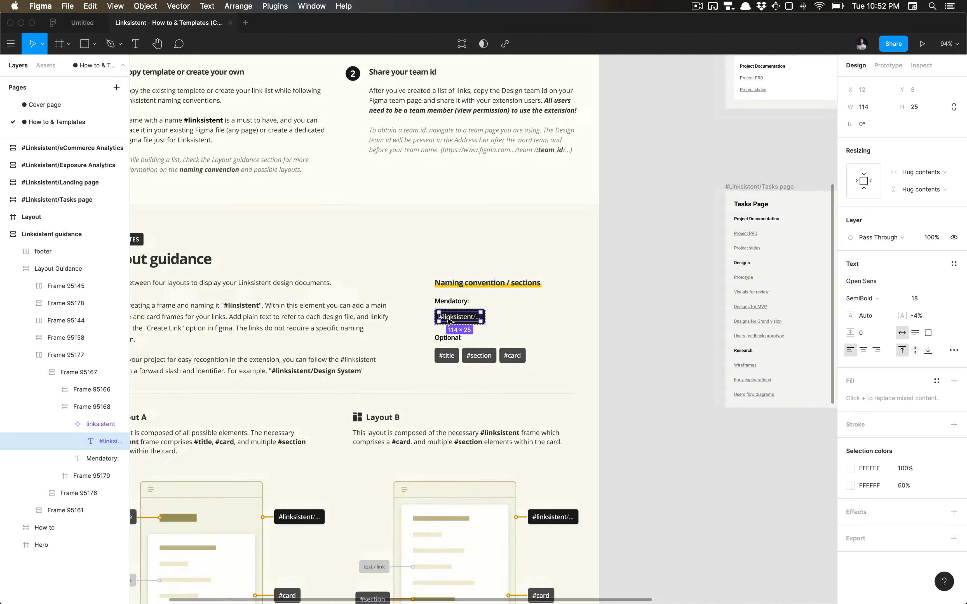
ctrl+scroll(455, 396, up, 4)
ctrl+scroll(455, 396, down, 5)
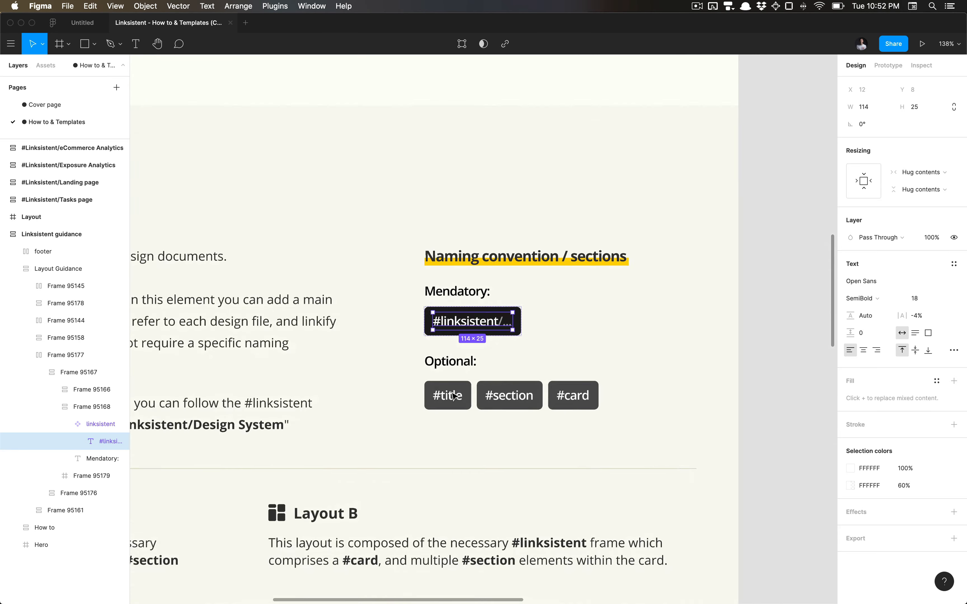
click(586, 362)
ctrl+scroll(587, 362, down, 4)
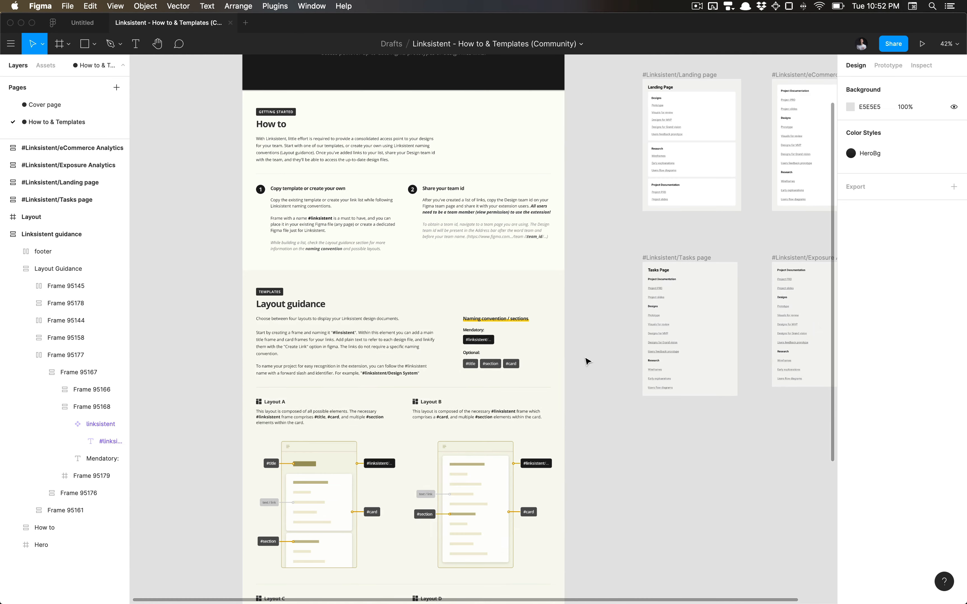
- Switch back to Chrome with the team colors file on screen
scroll(548, 244, up, 2)
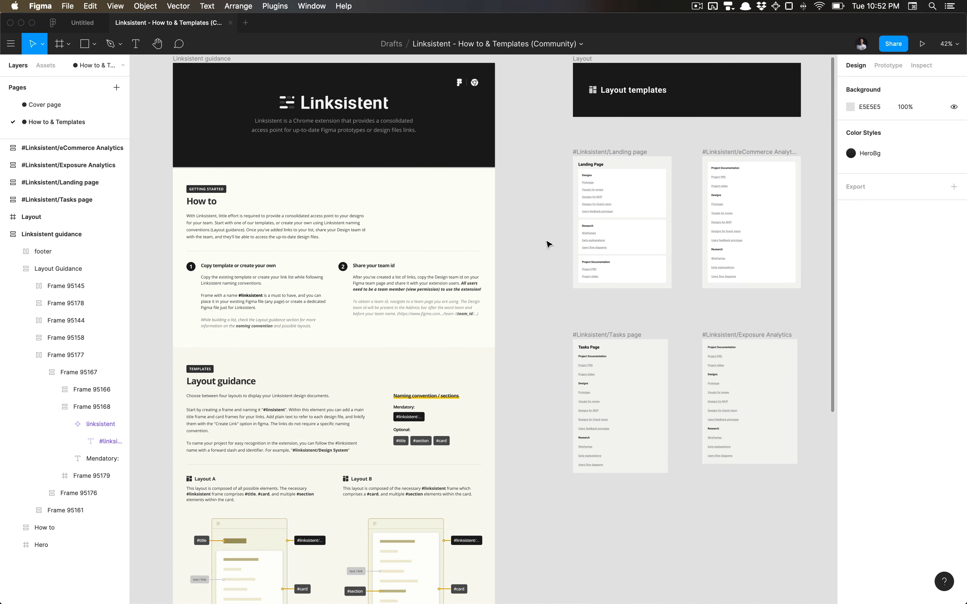
key(super+Tab)
key(super+shift+Tab)
key(super+Tab)
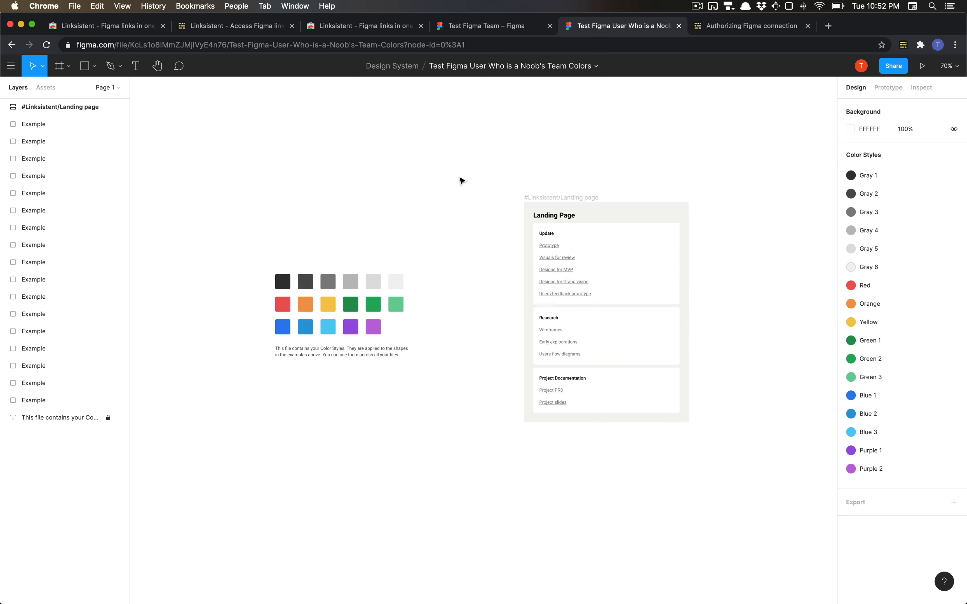
scroll(406, 203, down, 5)
scroll(407, 204, right, 1)
key(super+v)
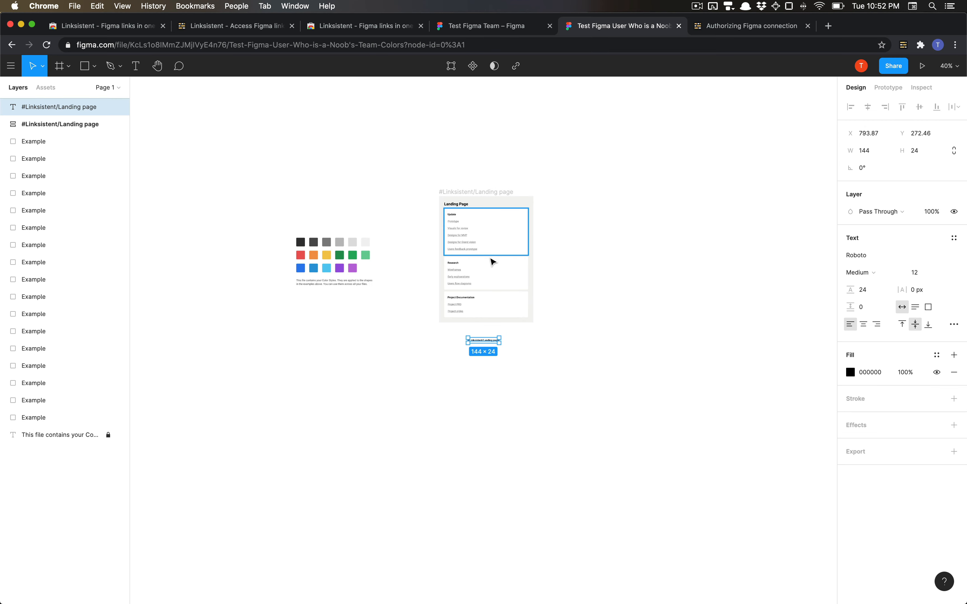
key(super+z)
- Move the #Linksistent/Landing page frame to about X 613, Y -550 and leave it selected
click(486, 193)
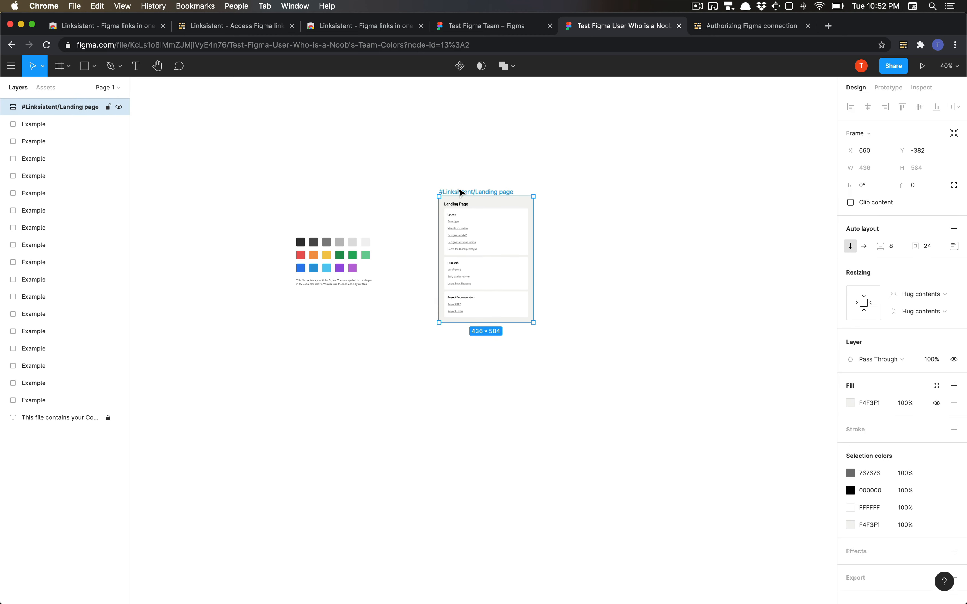
drag(487, 193, 443, 211)
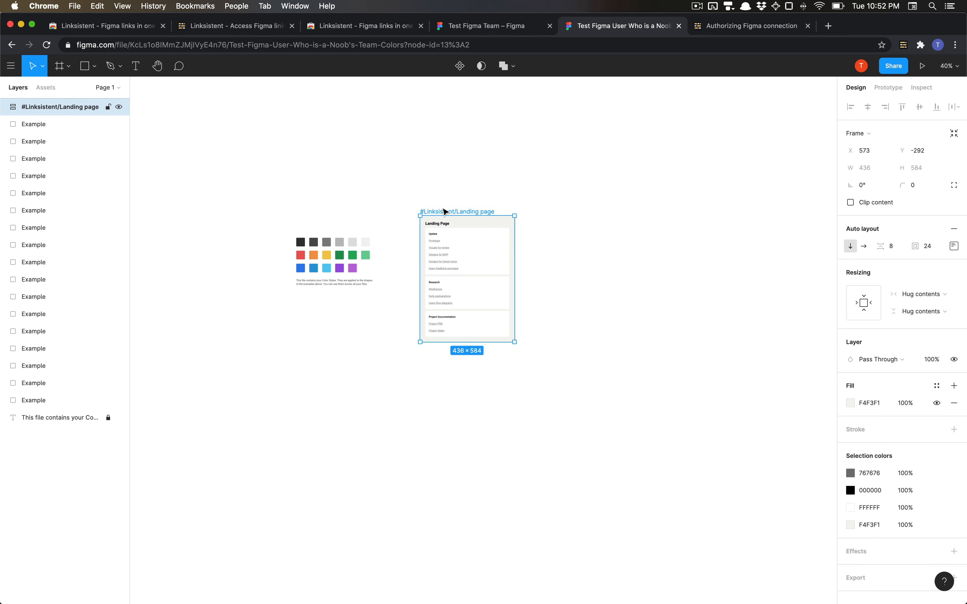
click(485, 202)
click(484, 212)
drag(484, 212, 503, 162)
click(603, 153)
click(497, 164)
click(557, 153)
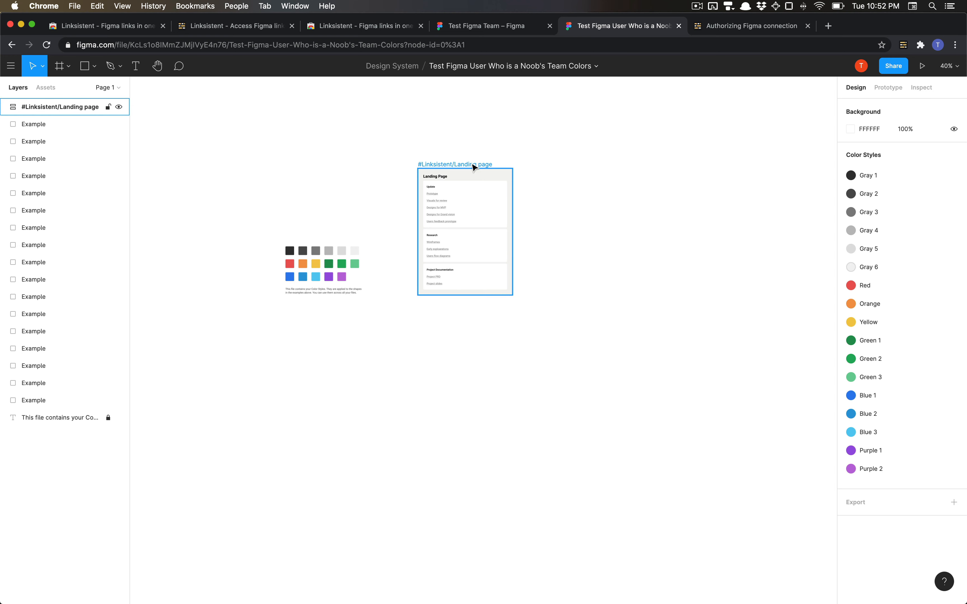
click(473, 165)
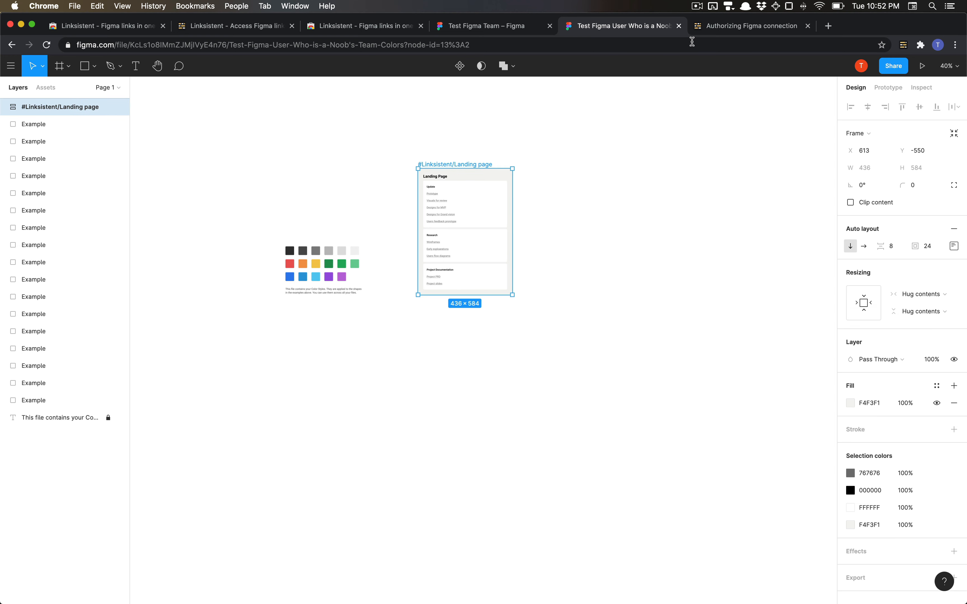
- Check the saved design team in the Linksistent popup, close the popup and clear the frame selection
click(904, 46)
click(517, 213)
click(903, 45)
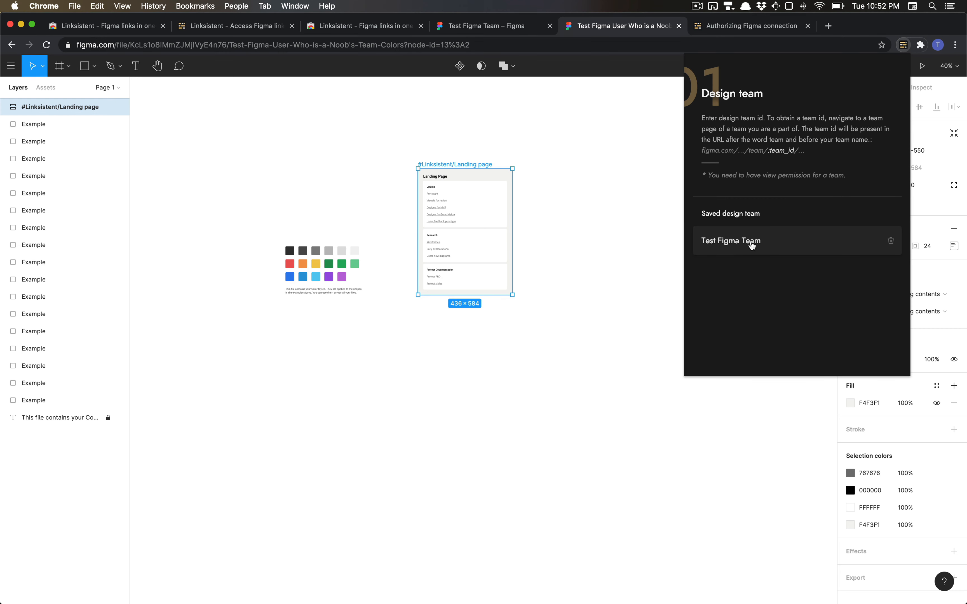
click(591, 192)
click(328, 122)
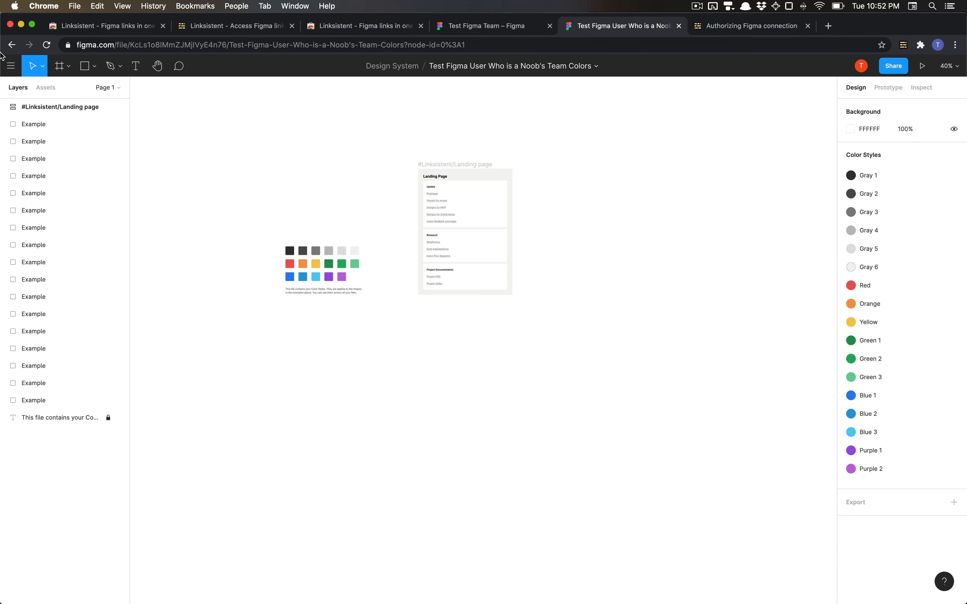
- Go back to the Test Figma Team page and show the saved Test Figma Team's projects in Linksistent
click(11, 66)
click(38, 88)
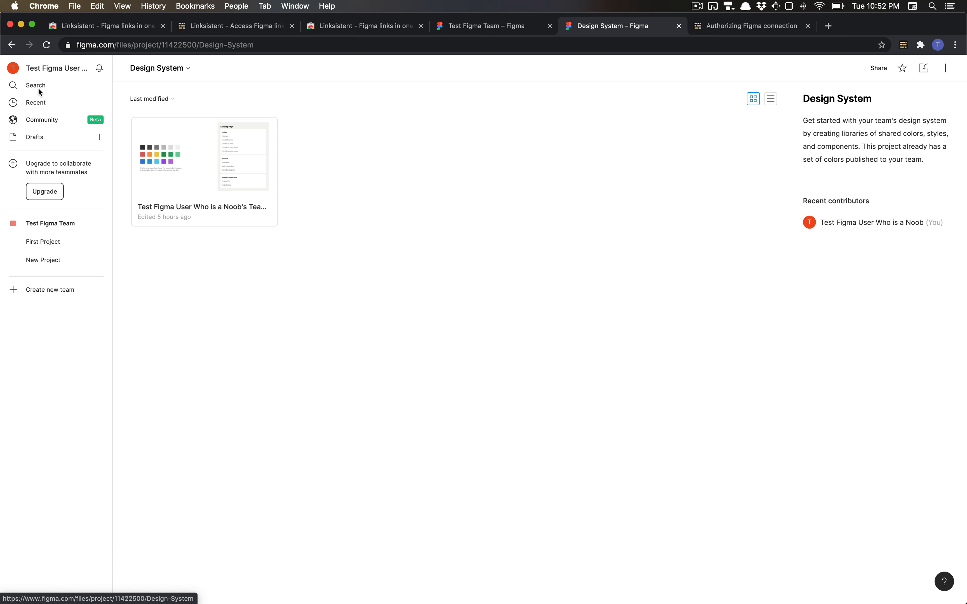
click(53, 222)
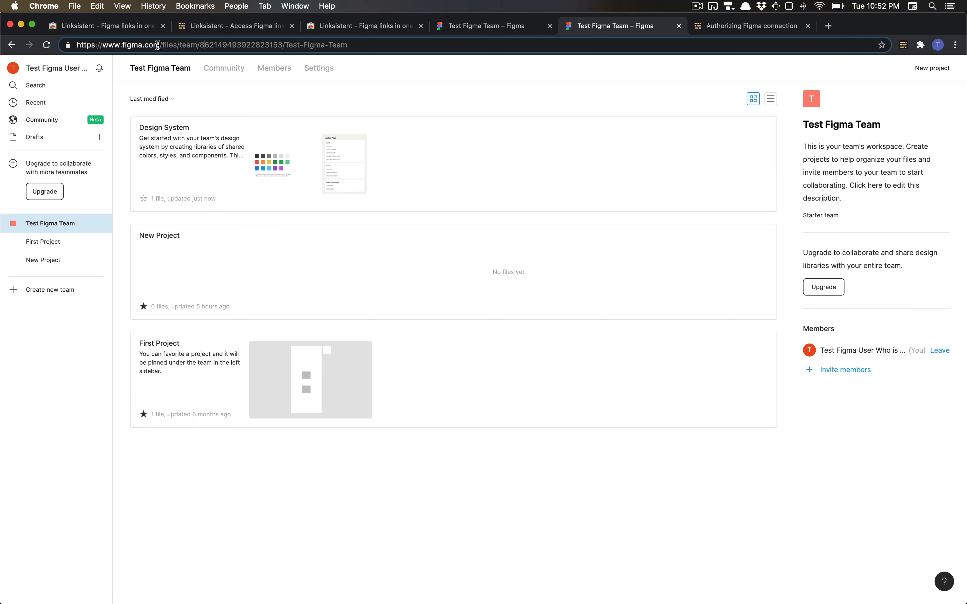
click(903, 45)
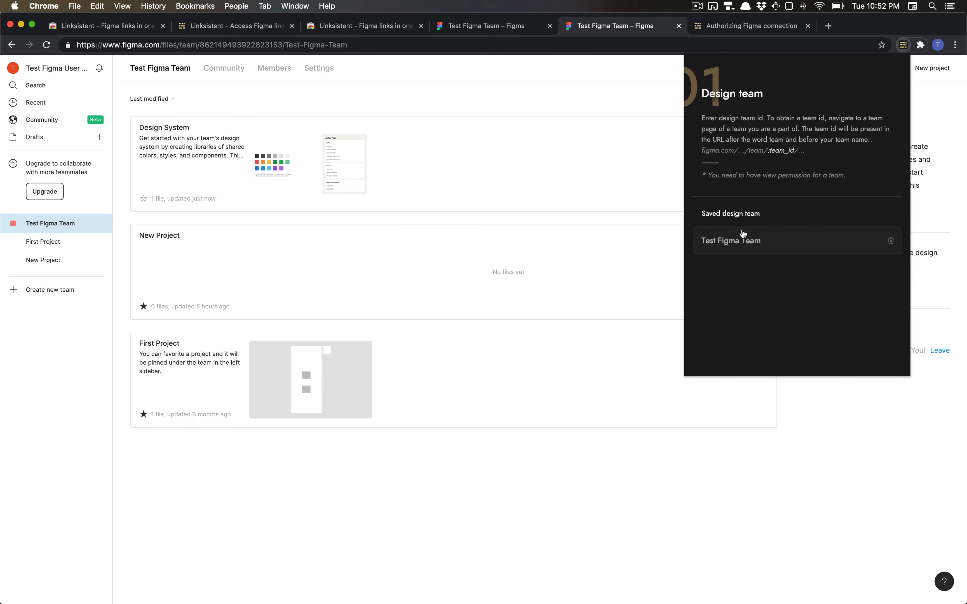
click(738, 244)
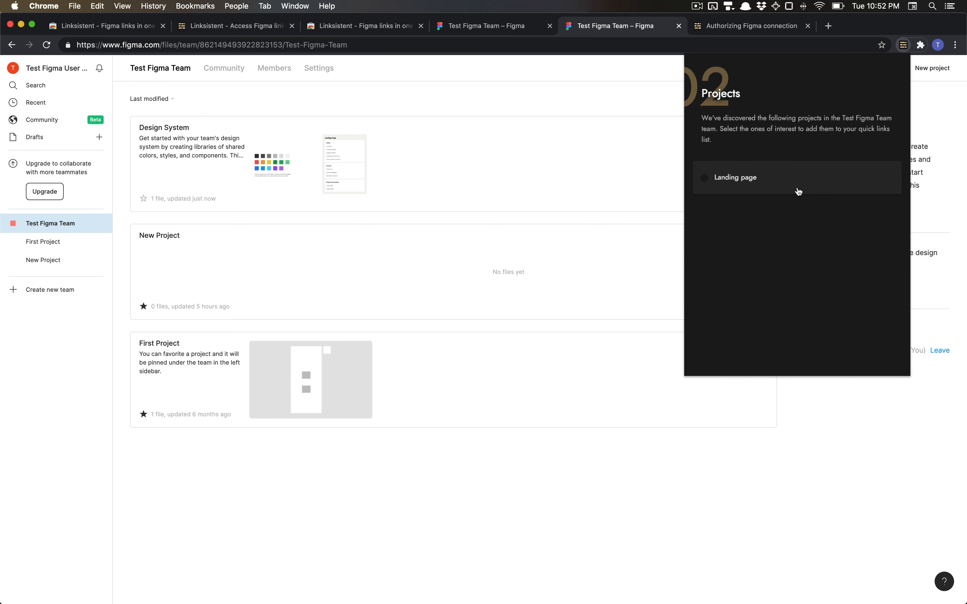
- Add the Landing page project to the quick links list in Linksistent and close the popup
click(755, 184)
click(774, 180)
click(773, 181)
click(579, 95)
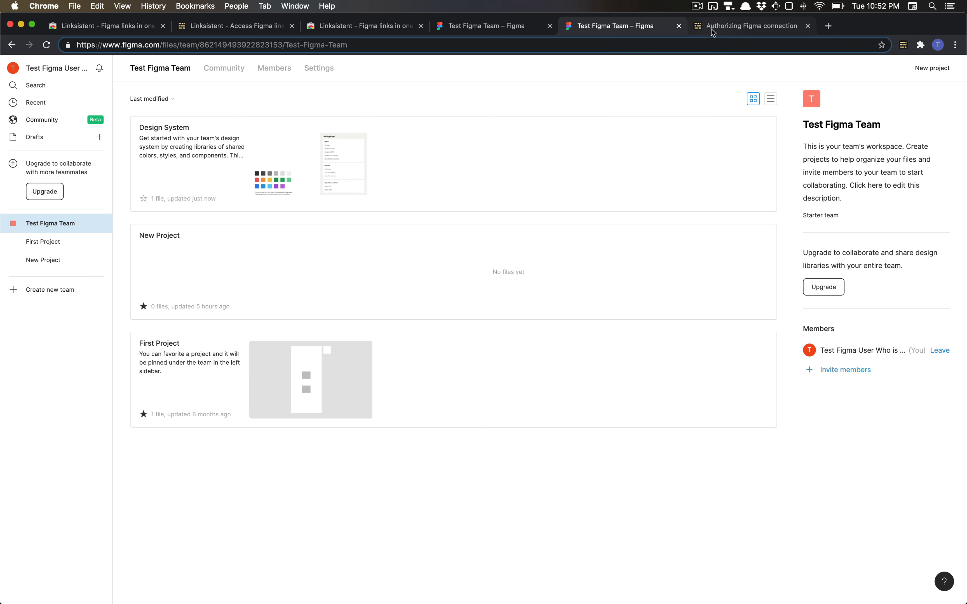
- Open the team colors file from the Design System project and show the saved design team via Linksistent's project management
click(345, 150)
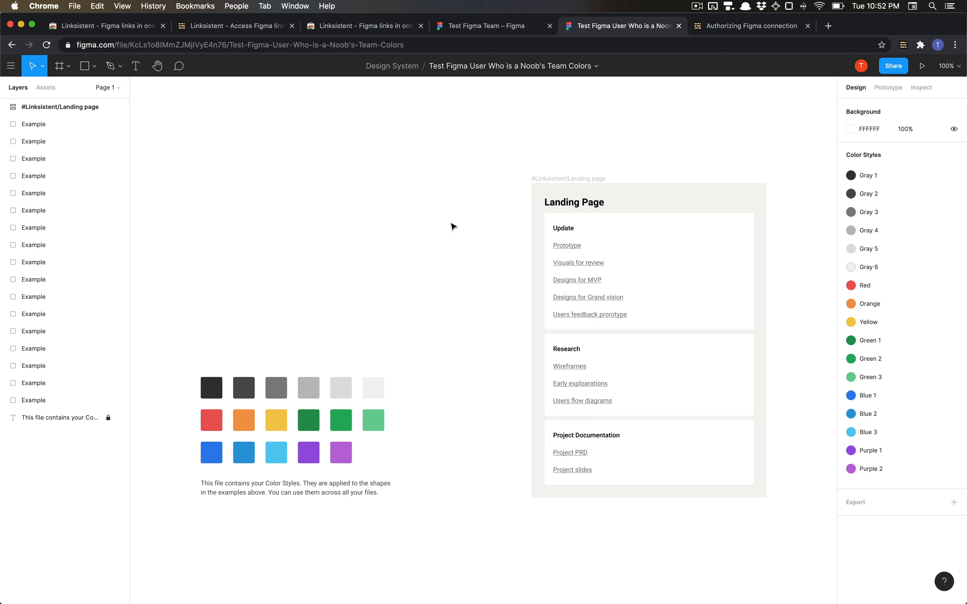
scroll(453, 226, down, 5)
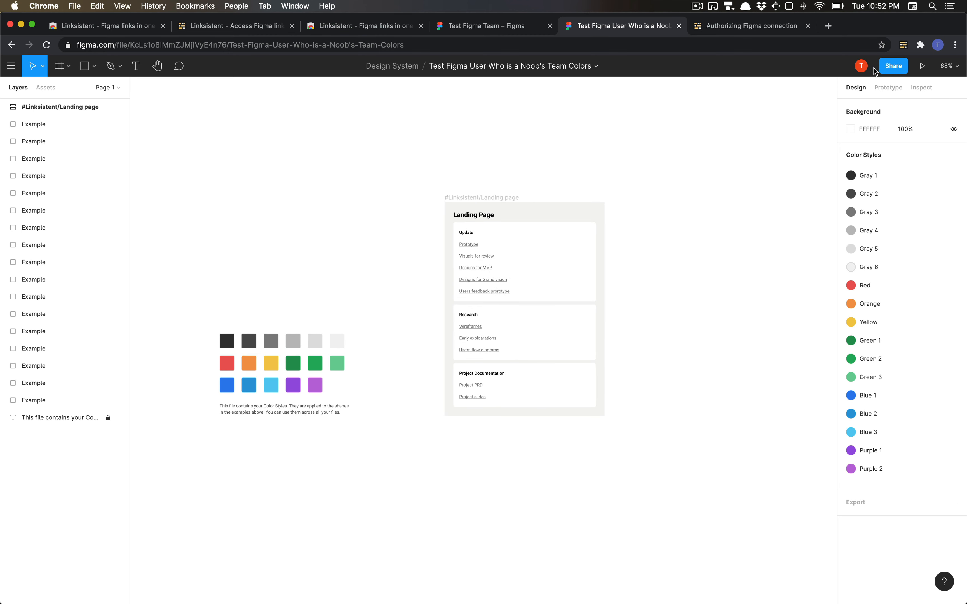
click(903, 45)
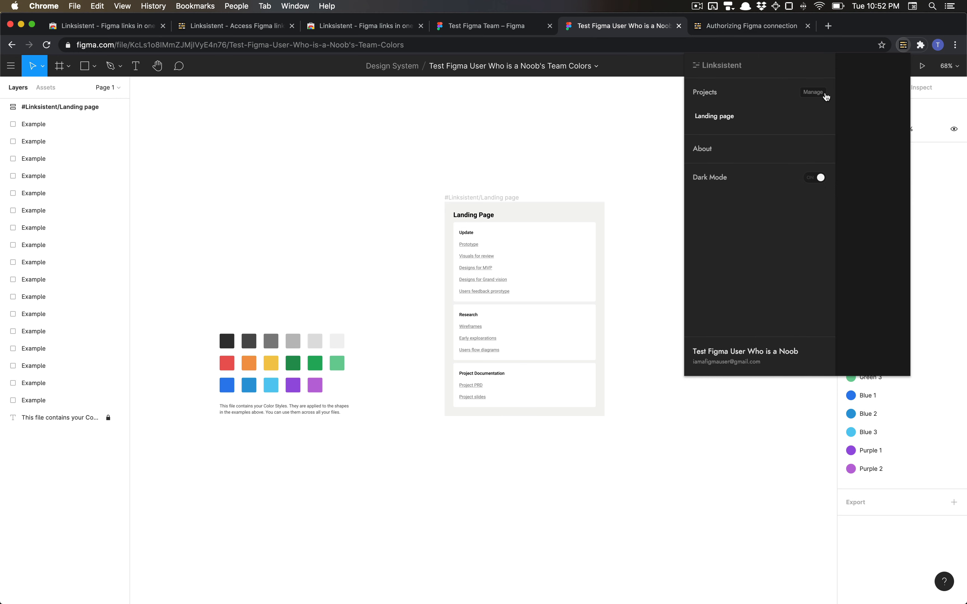
click(813, 93)
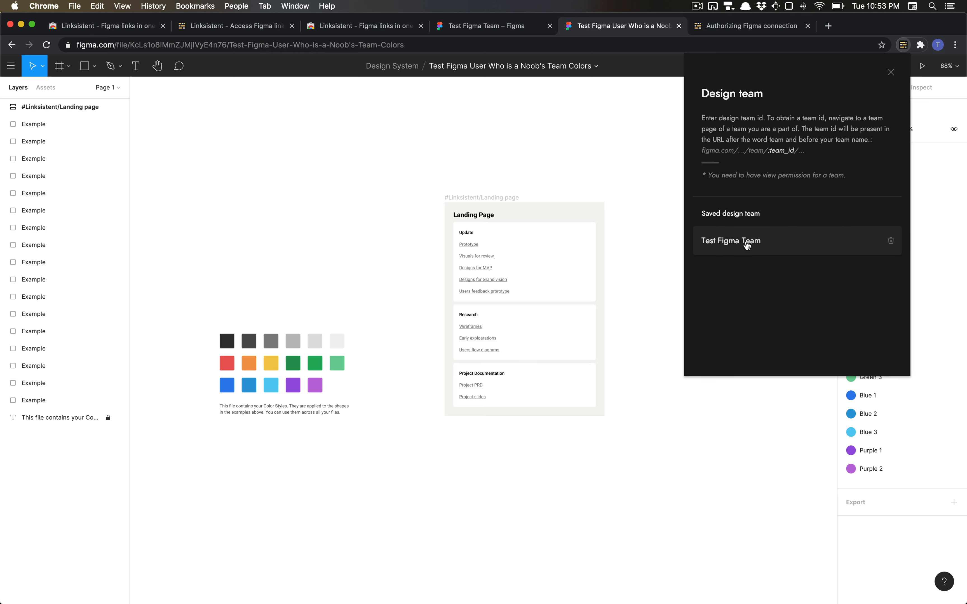
key(super+Tab)
key(super+Tab)
key(super+Tab)
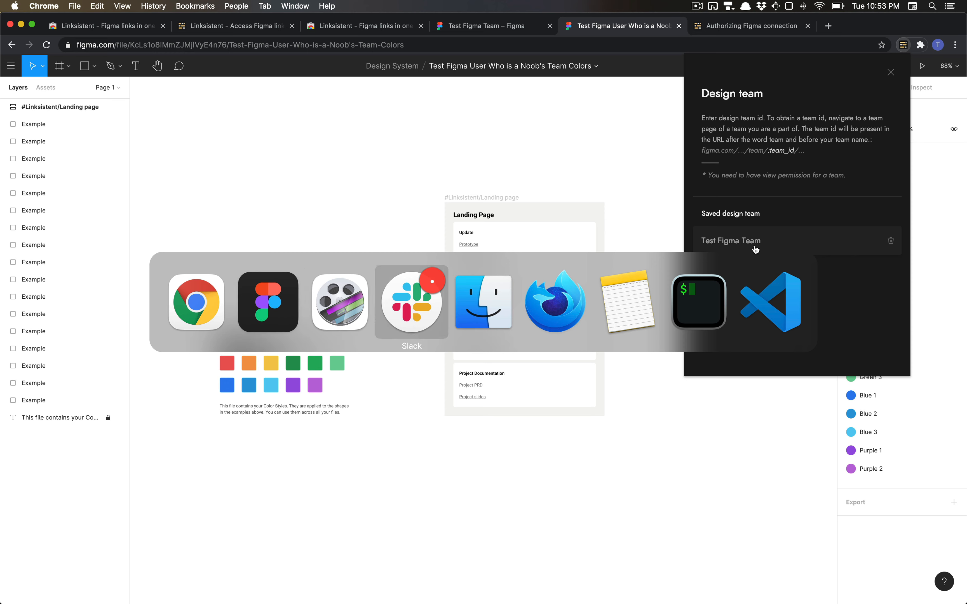
key(super+shift+Tab)
key(super+shift+Tab)
key(super+shift+Tab)
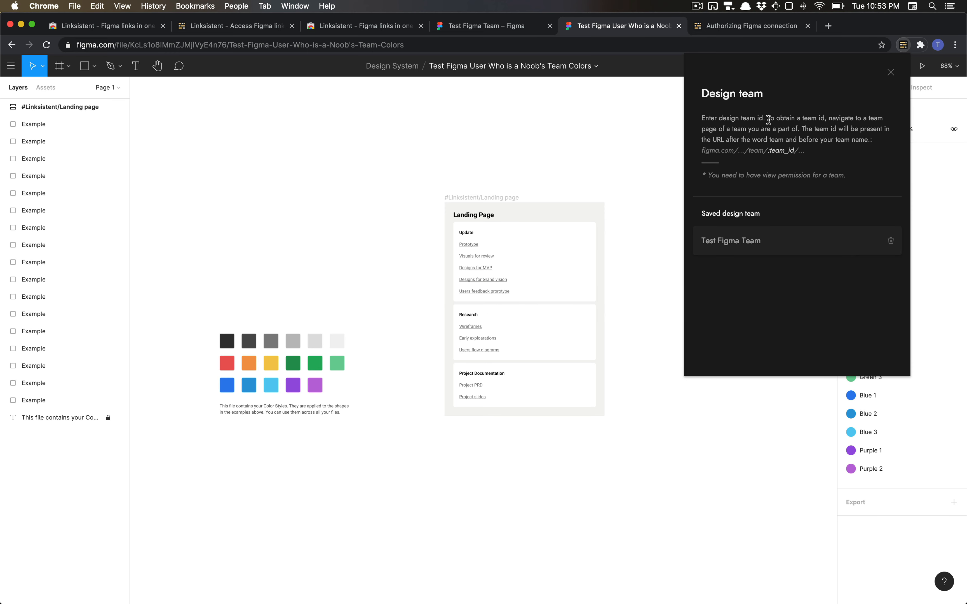
- Review the team id instructions in Linksistent, reopen the popup and open the Landing page project from its quick links
drag(876, 140, 749, 124)
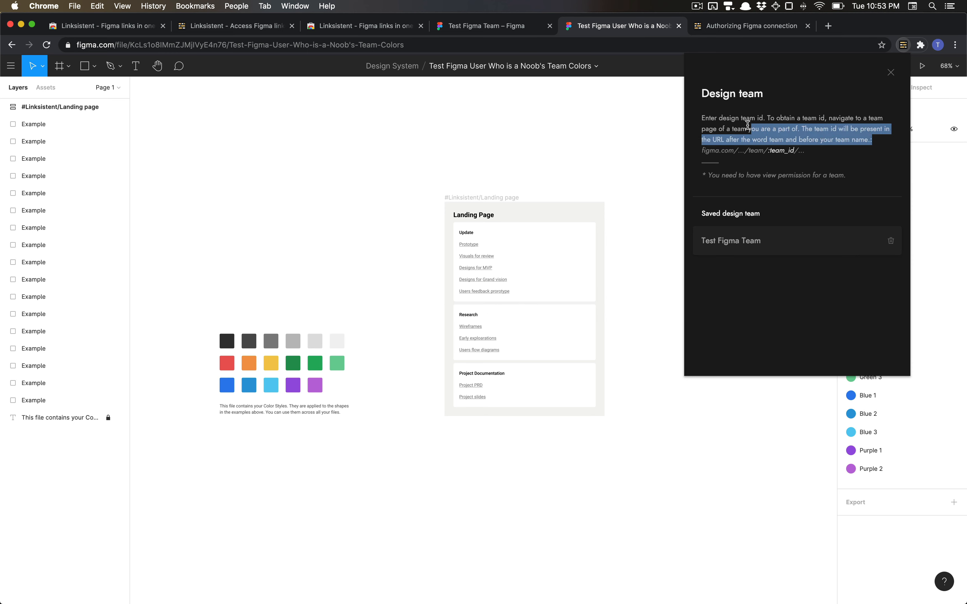
click(747, 124)
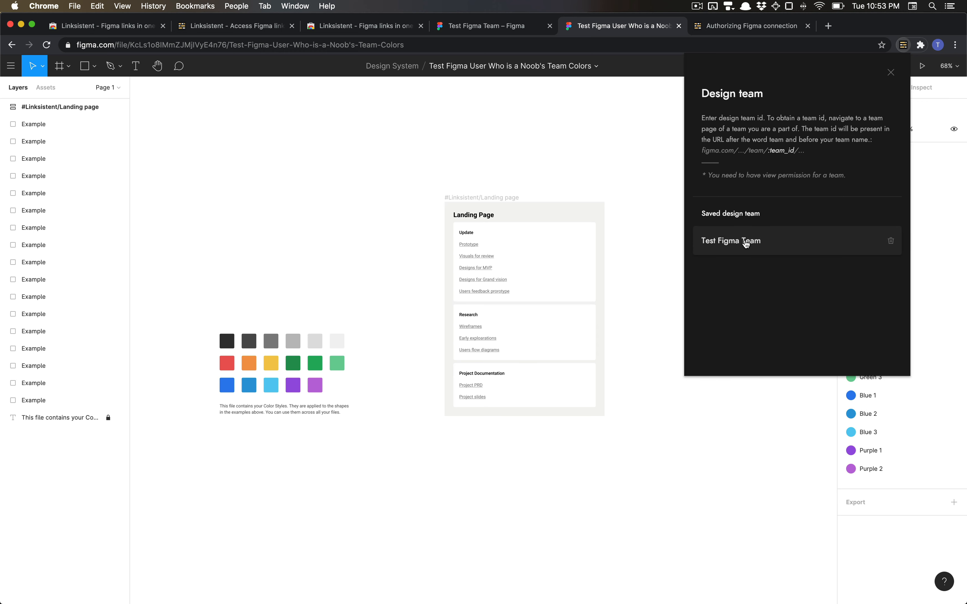
click(903, 45)
click(903, 44)
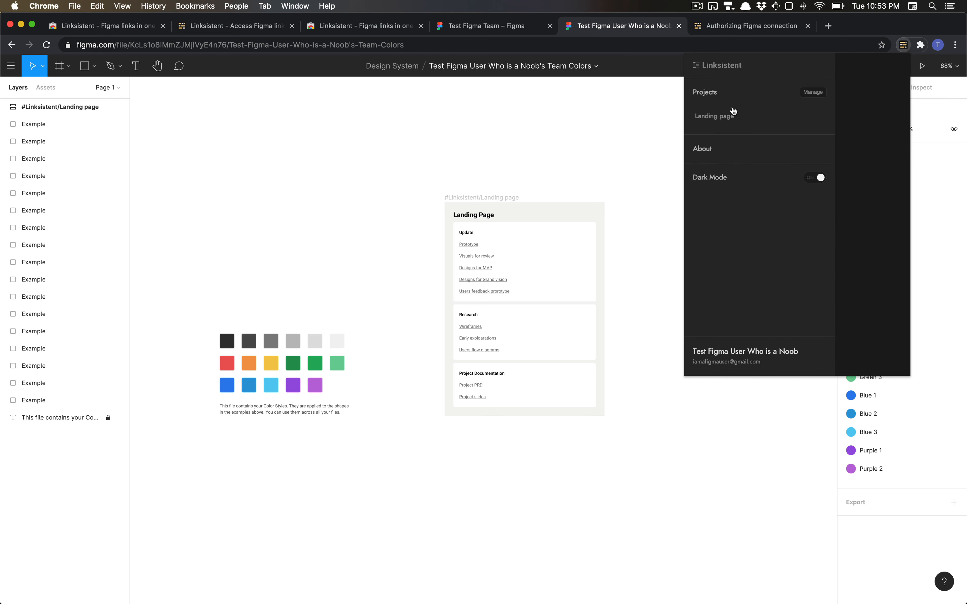
click(716, 117)
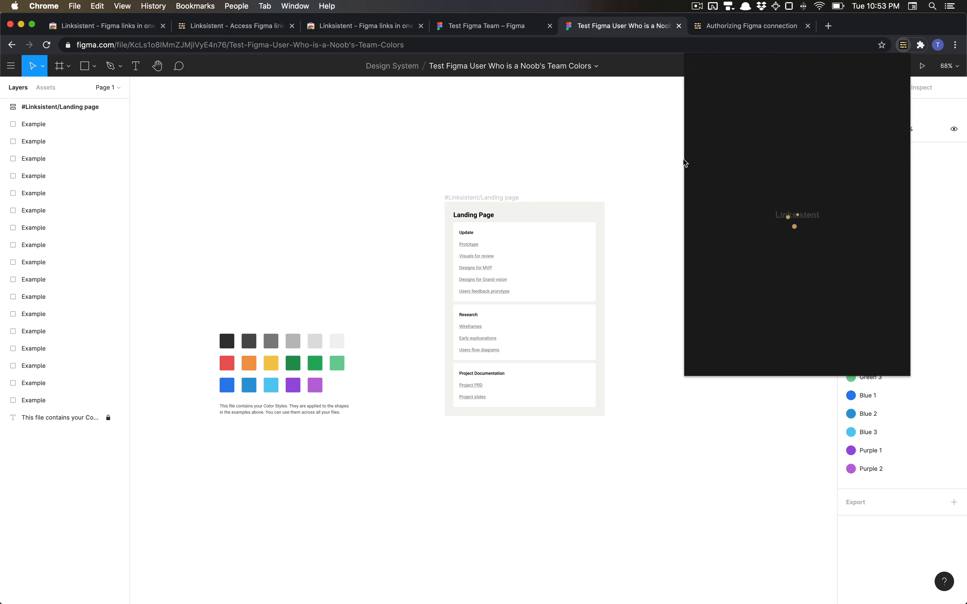
- Cut the #Linksistent/Landing page frame, paste it back onto the canvas and clear the selection
click(527, 204)
key(ctrl+x)
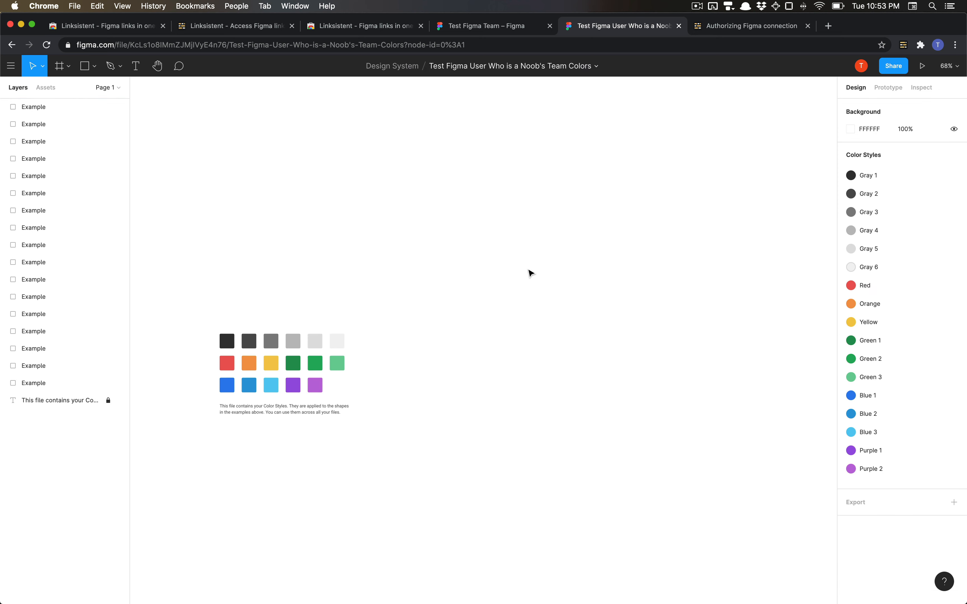
key(ctrl+v)
click(406, 164)
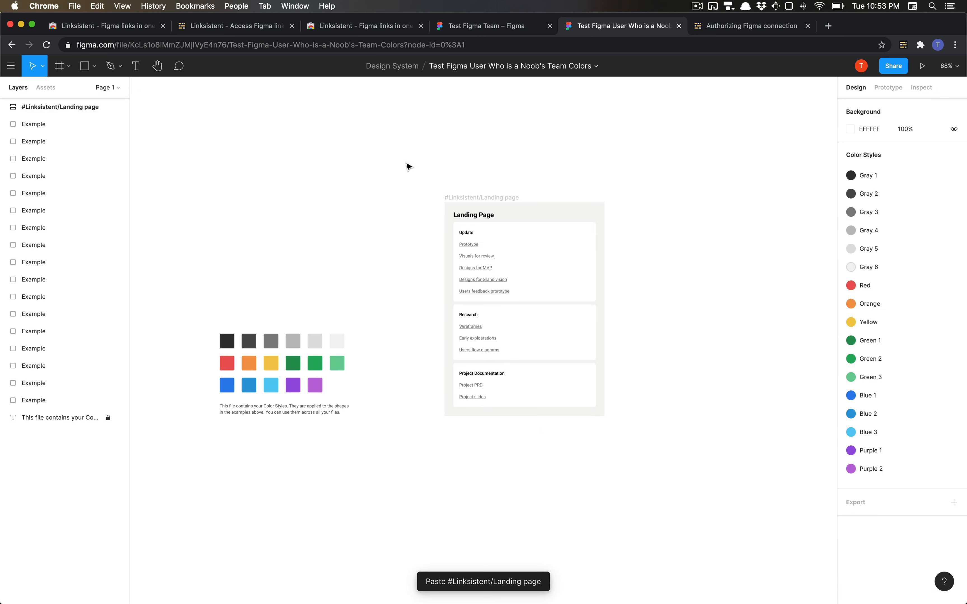
scroll(421, 170, down, 5)
scroll(446, 174, up, 2)
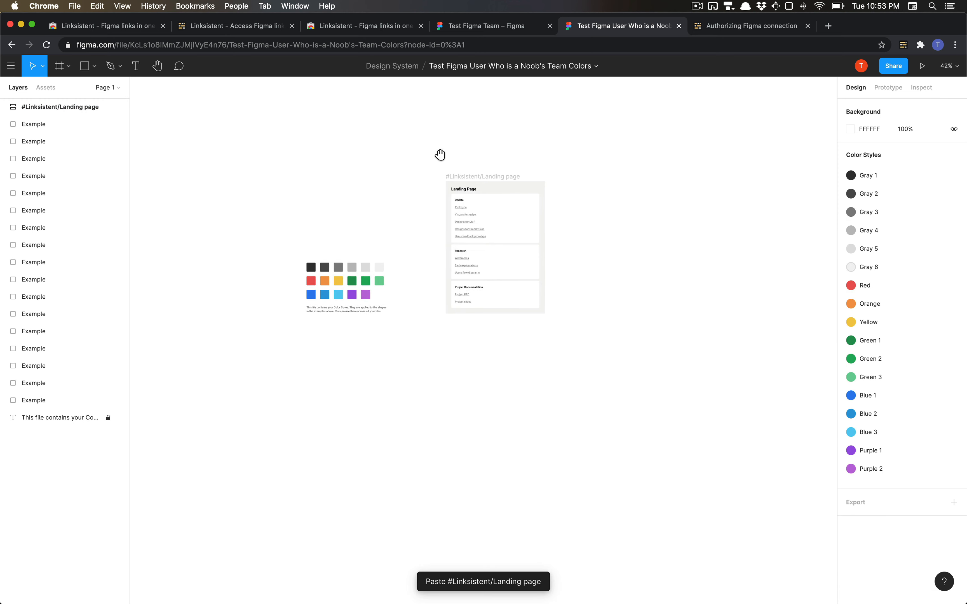
scroll(422, 164, up, 1)
drag(428, 162, 464, 161)
drag(446, 154, 670, 418)
click(673, 417)
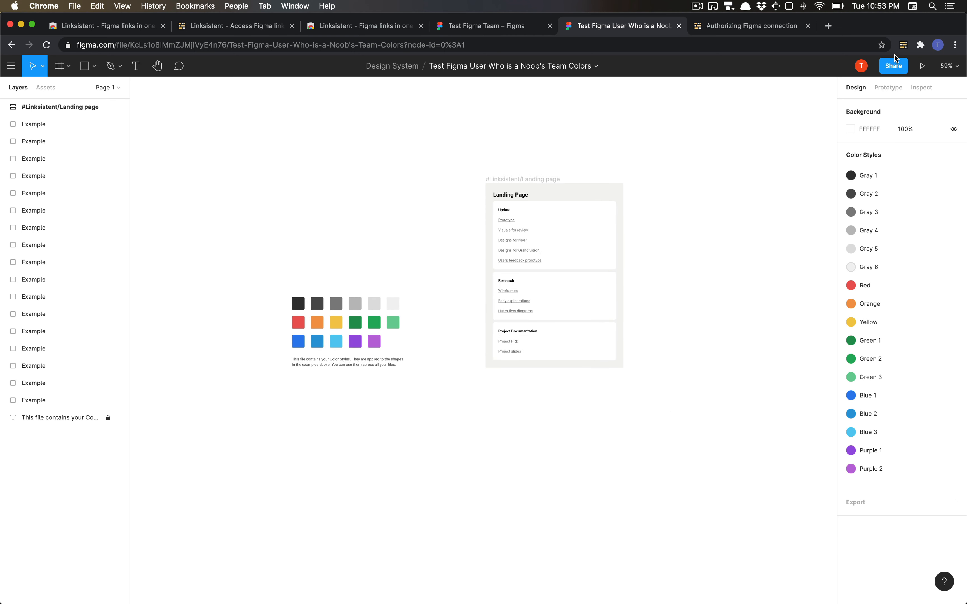
- Dismiss the Linksistent error, reindex the saved Test Figma Team's projects and close the popup
click(903, 45)
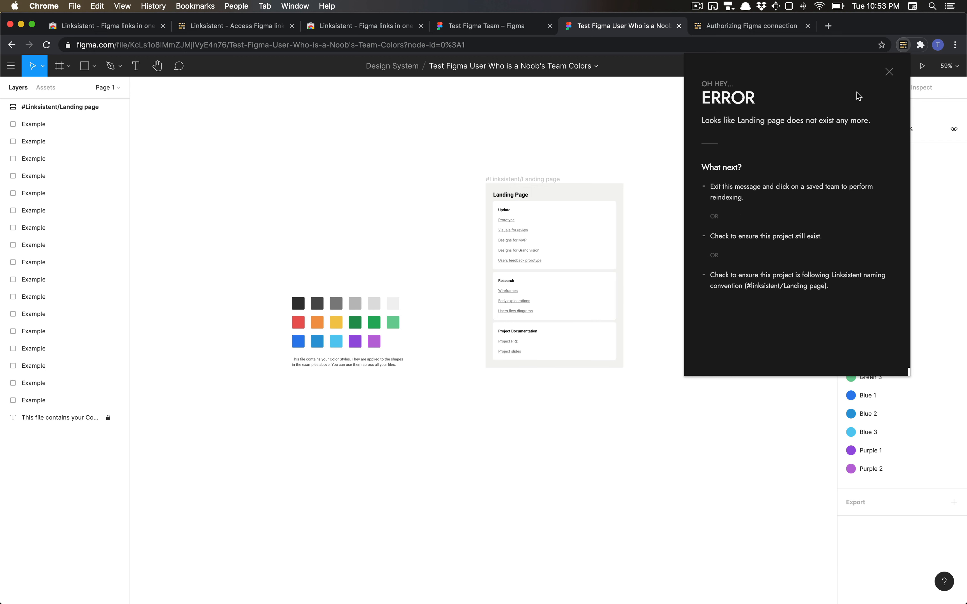
click(890, 71)
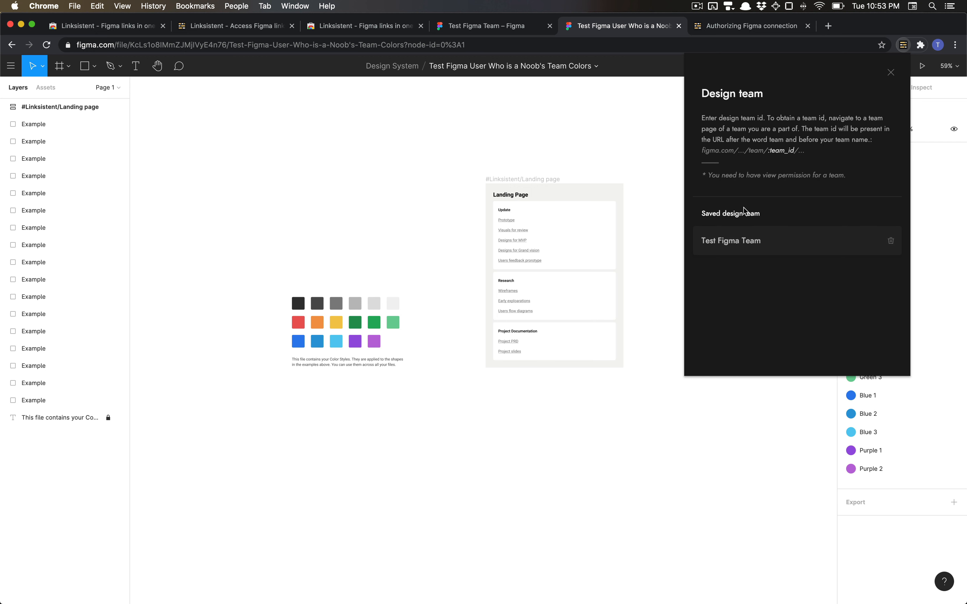
click(743, 248)
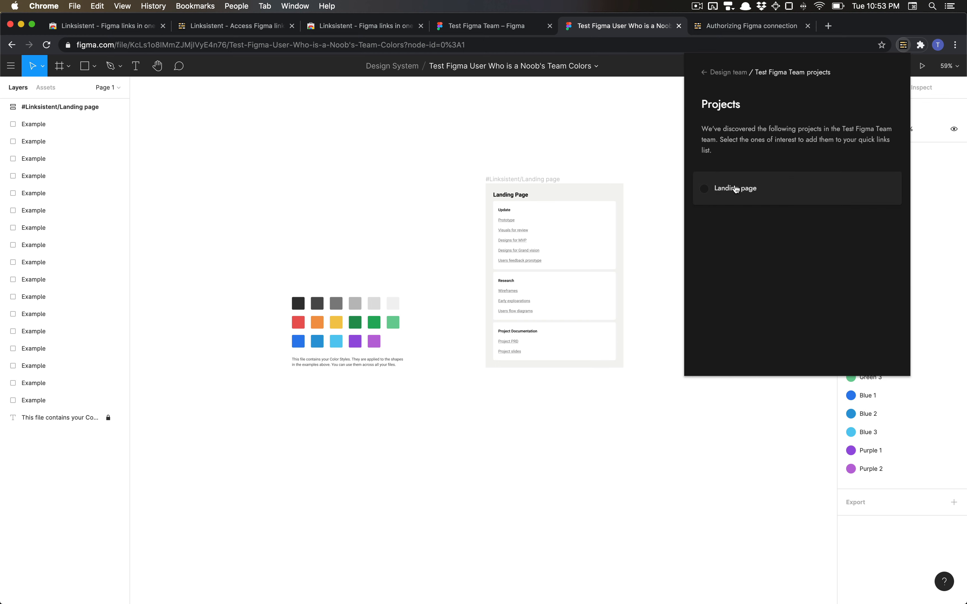
click(729, 73)
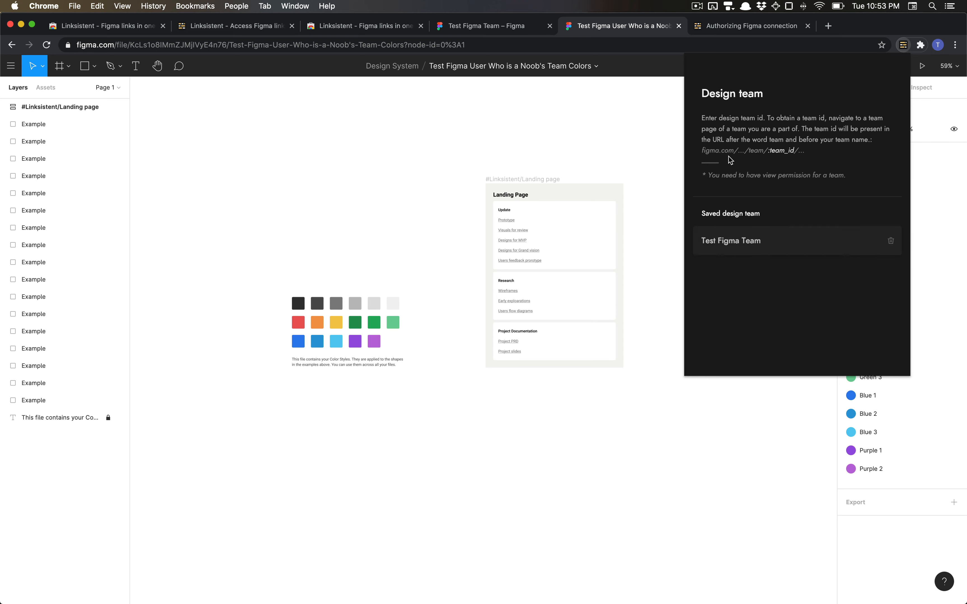
click(765, 241)
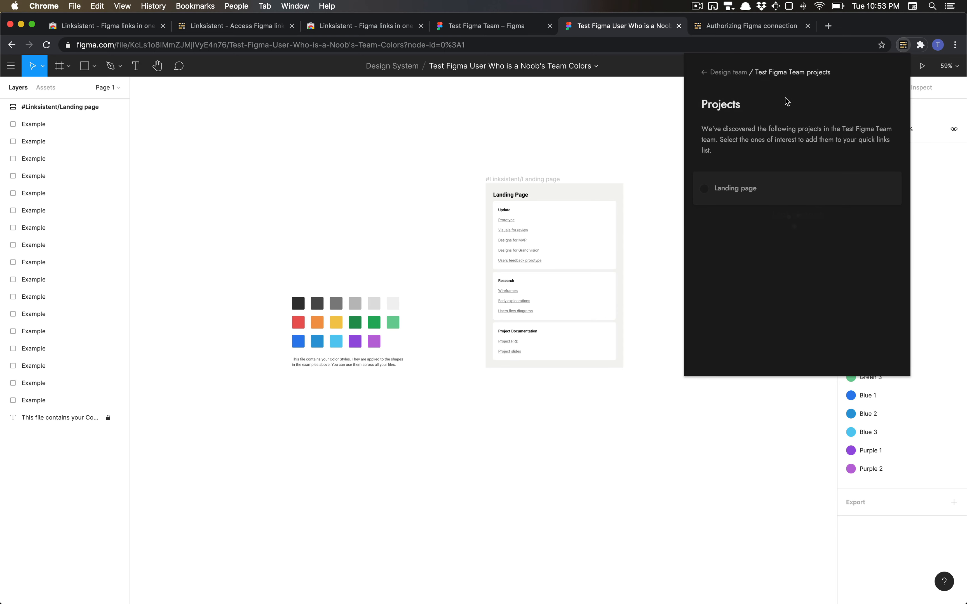
click(566, 186)
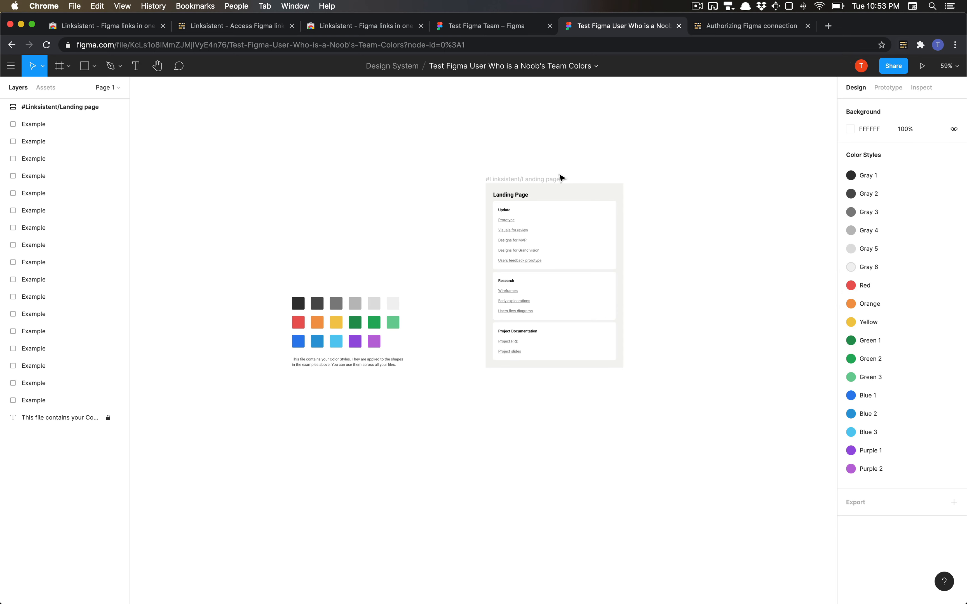
- Rename the #Linksistent/Landing page frame as #Linksistent/Name of the Section and clear the selection
click(550, 179)
scroll(541, 184, up, 8)
scroll(497, 184, down, 1)
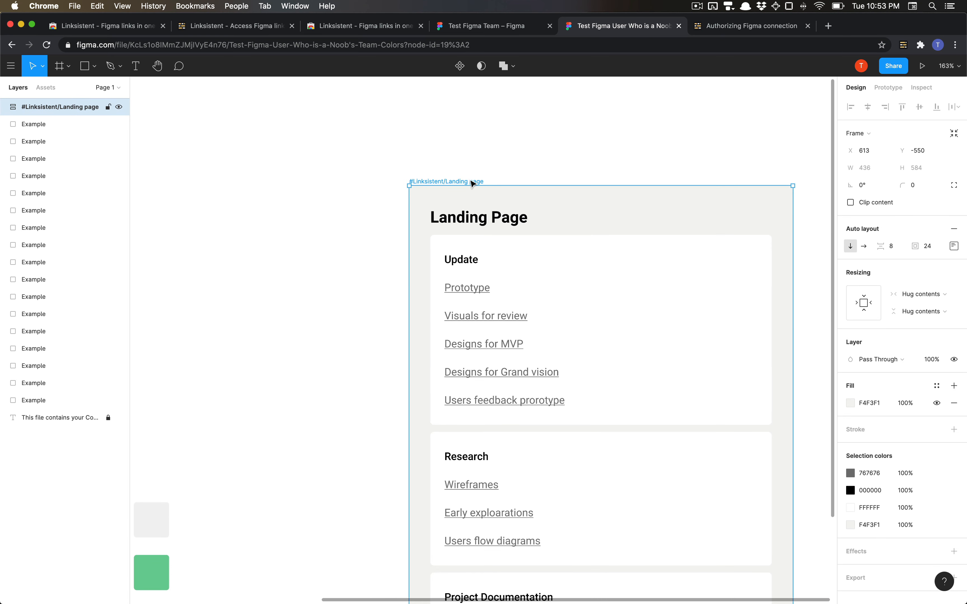
double_click(470, 181)
key(Right)
key(alt+shift+Left)
key(alt+shift+Left)
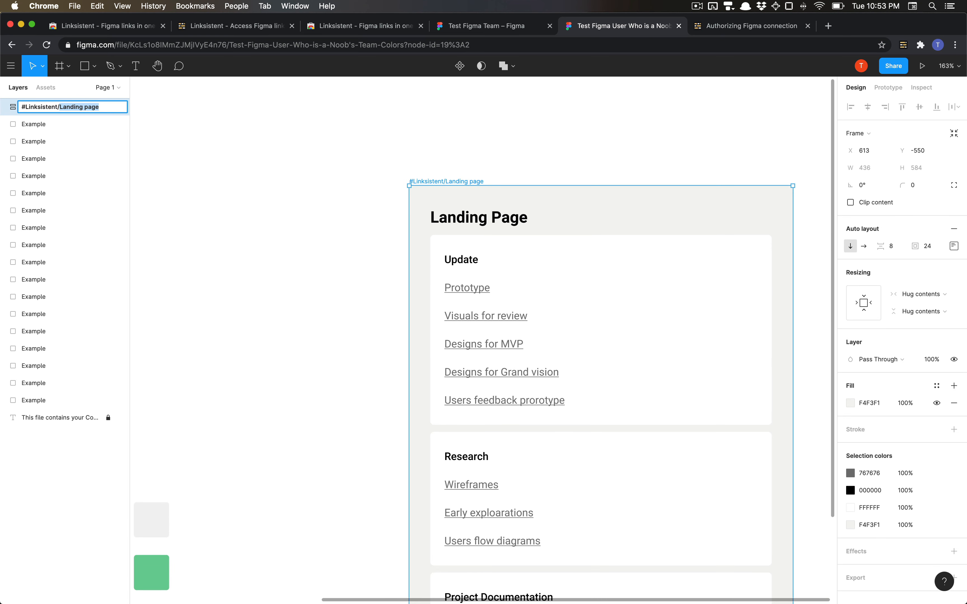
text(Name of the Sectio)
key(Return)
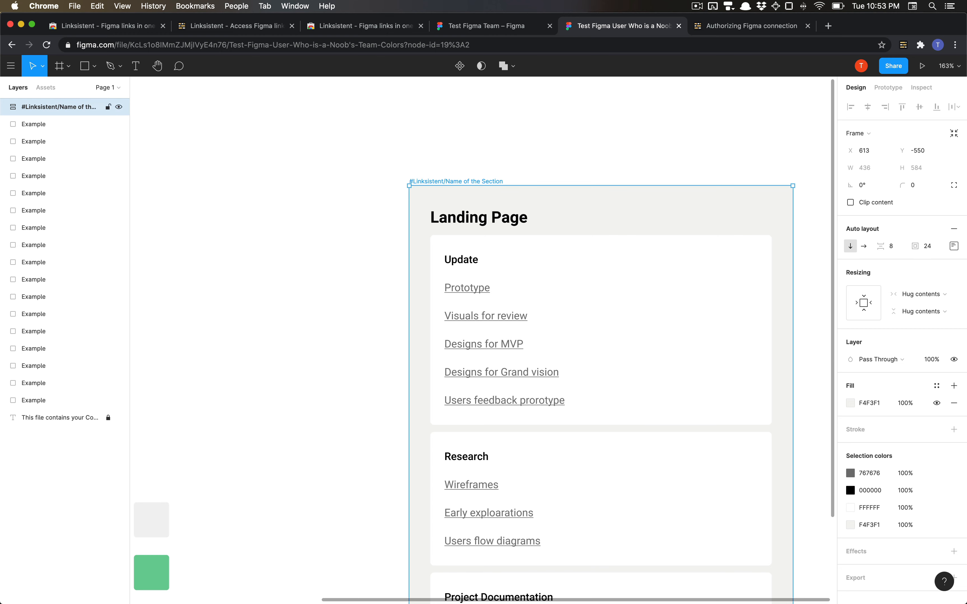
click(636, 160)
- Reindex the saved Test Figma Team in Linksistent to pick up the renamed frame and close the popup
scroll(615, 153, right, 4)
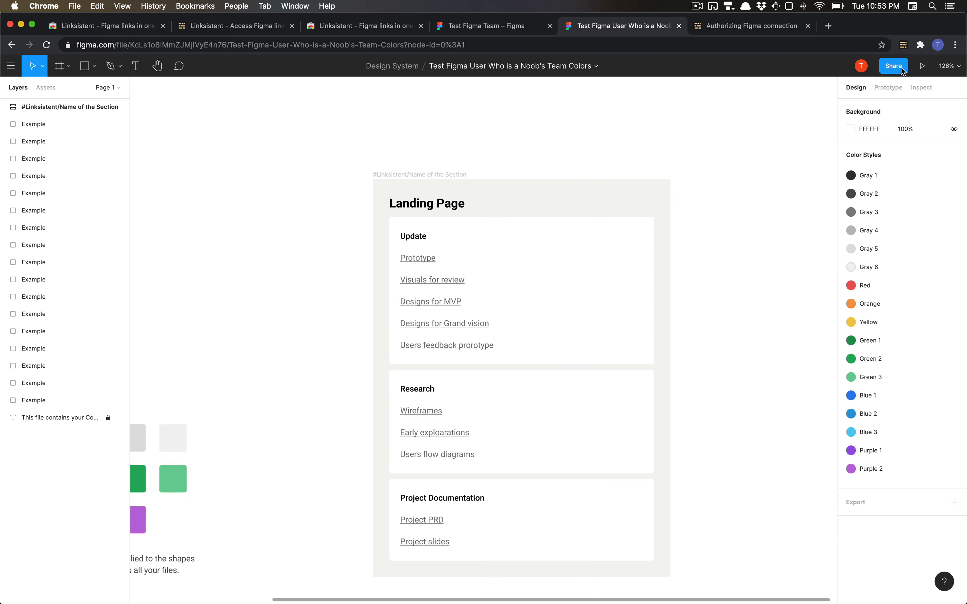
click(903, 45)
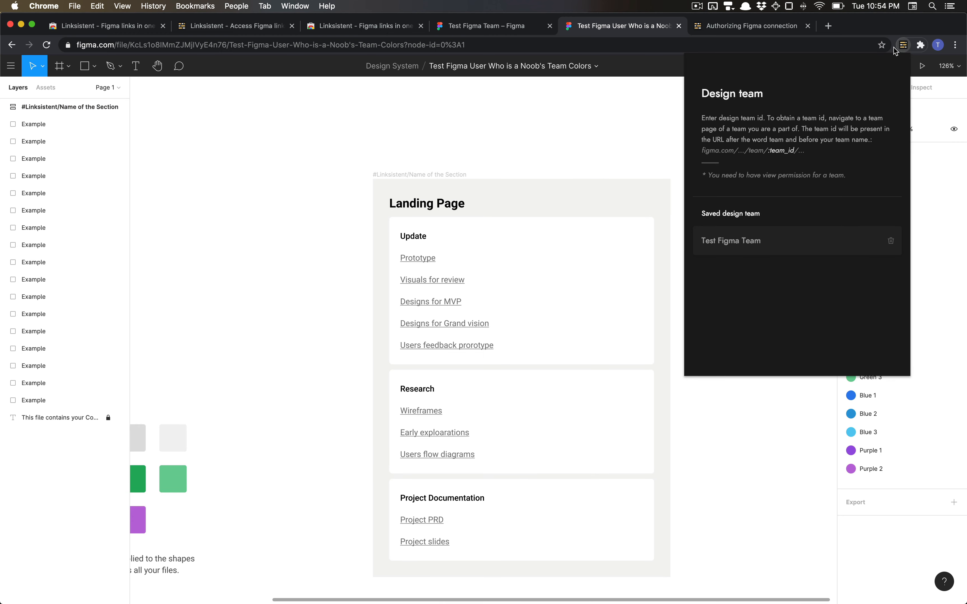
click(742, 241)
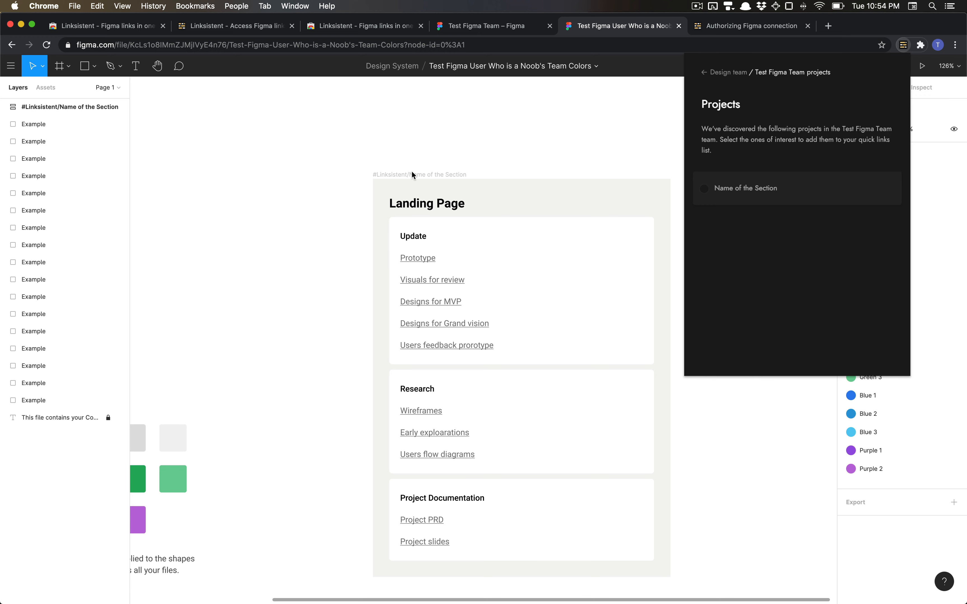
click(393, 160)
- Examine the prefix and section parts of the #Linksistent/Name of the Section frame's layer name without editing it
scroll(392, 160, up, 15)
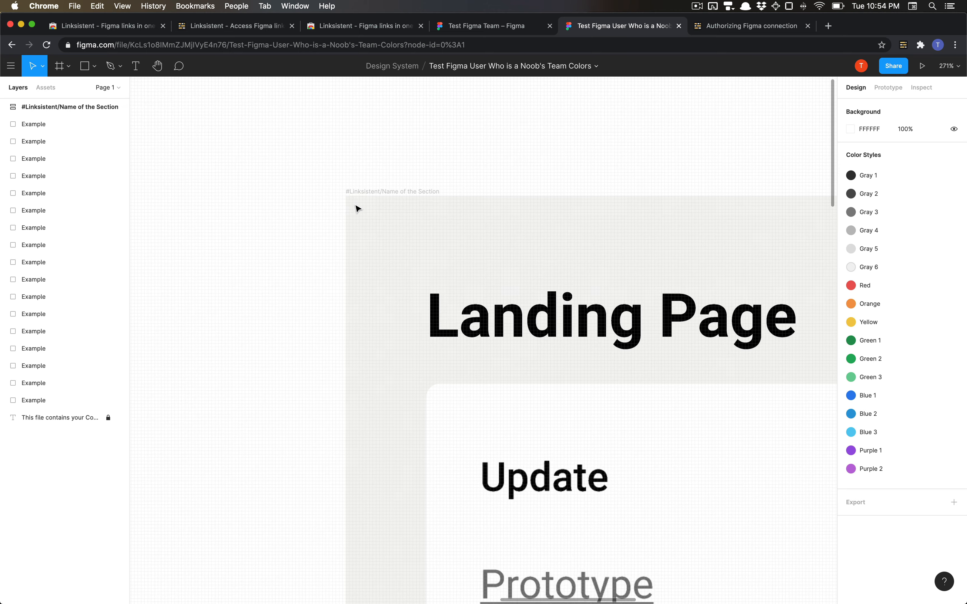
click(362, 194)
double_click(74, 113)
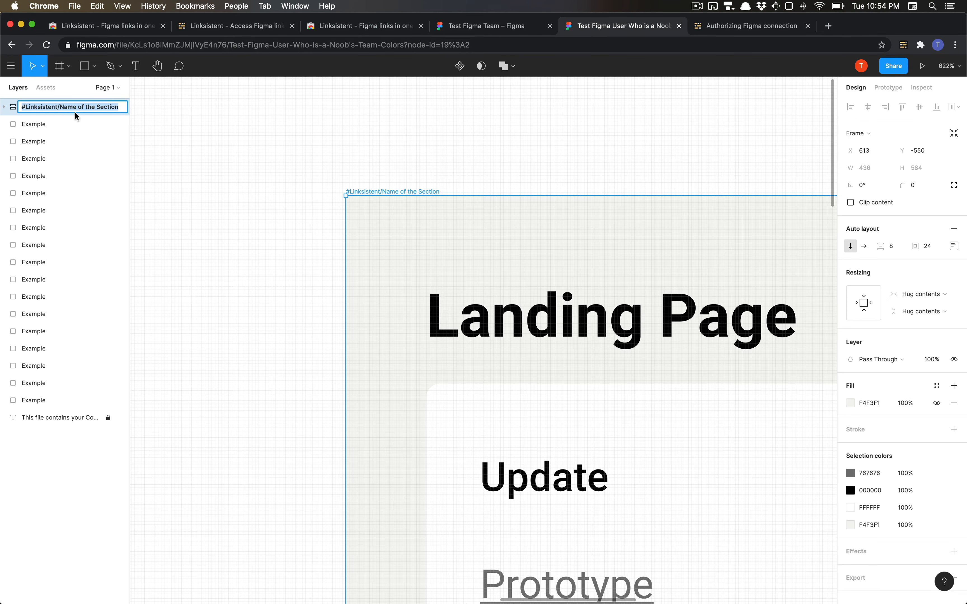
key(shift+alt+Left)
key(shift+alt+Left)
key(shift+alt+Left)
key(Right)
key(shift+alt+Left)
key(alt+Left)
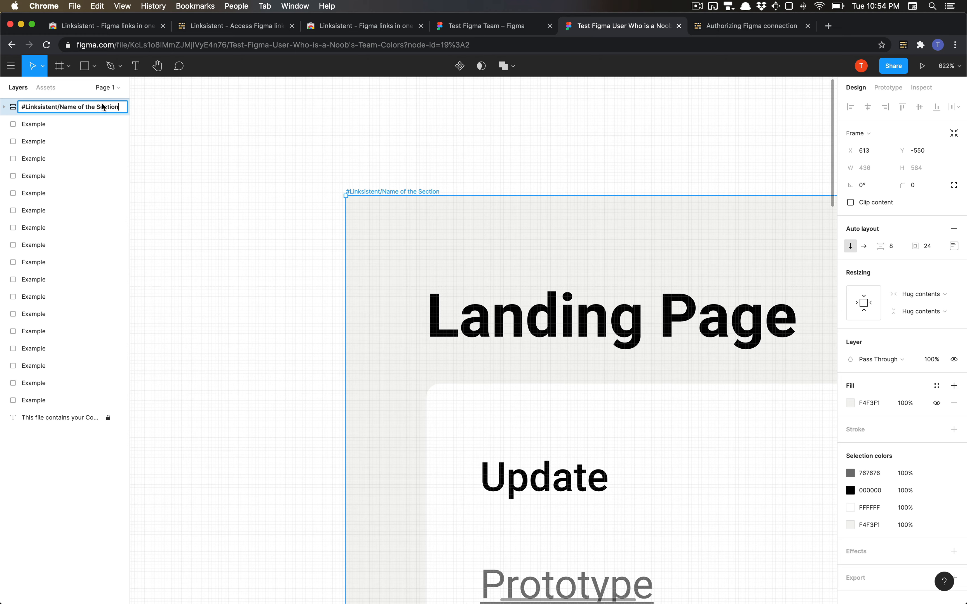
key(Escape)
click(179, 184)
- Cut the #Linksistent/Name of the Section frame from the canvas and reindex the saved Test Figma Team in Linksistent
scroll(179, 183, down, 3)
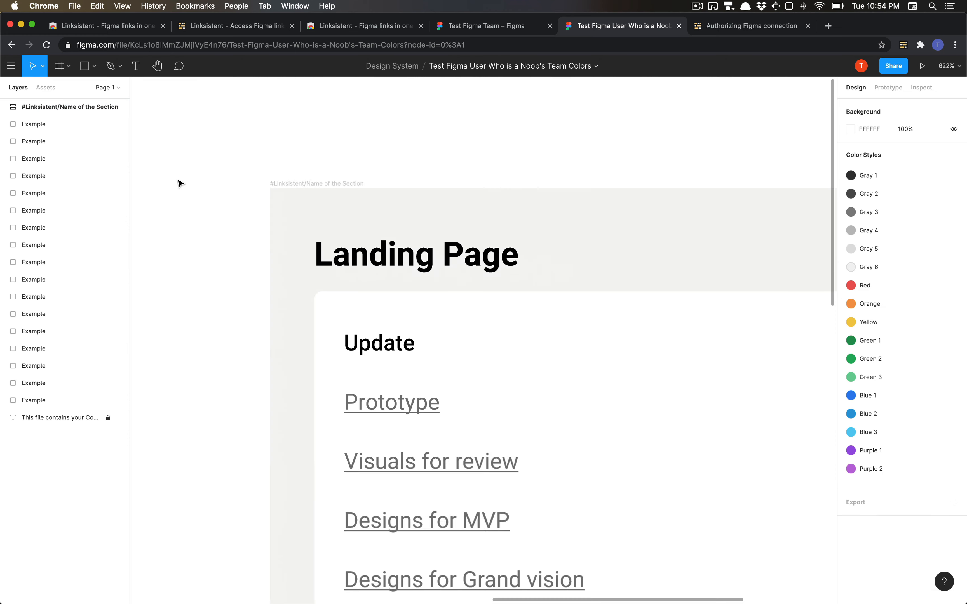
click(297, 186)
key(Delete)
scroll(384, 167, down, 10)
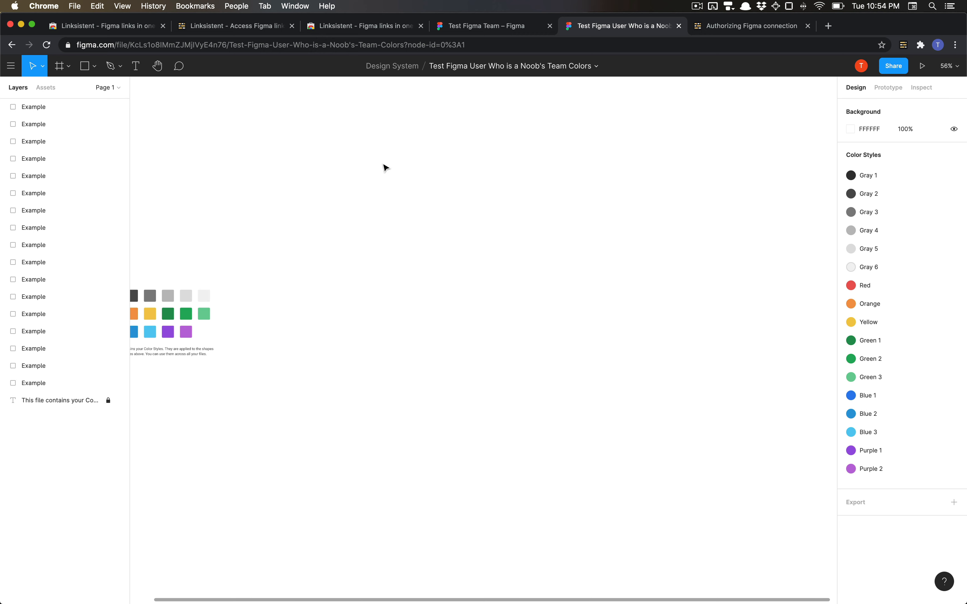
click(904, 45)
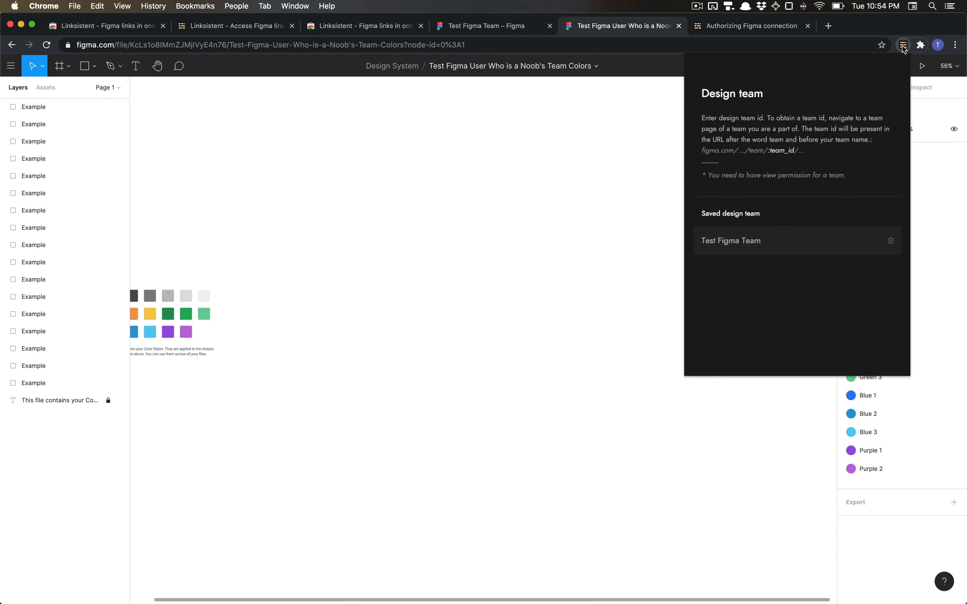
click(747, 244)
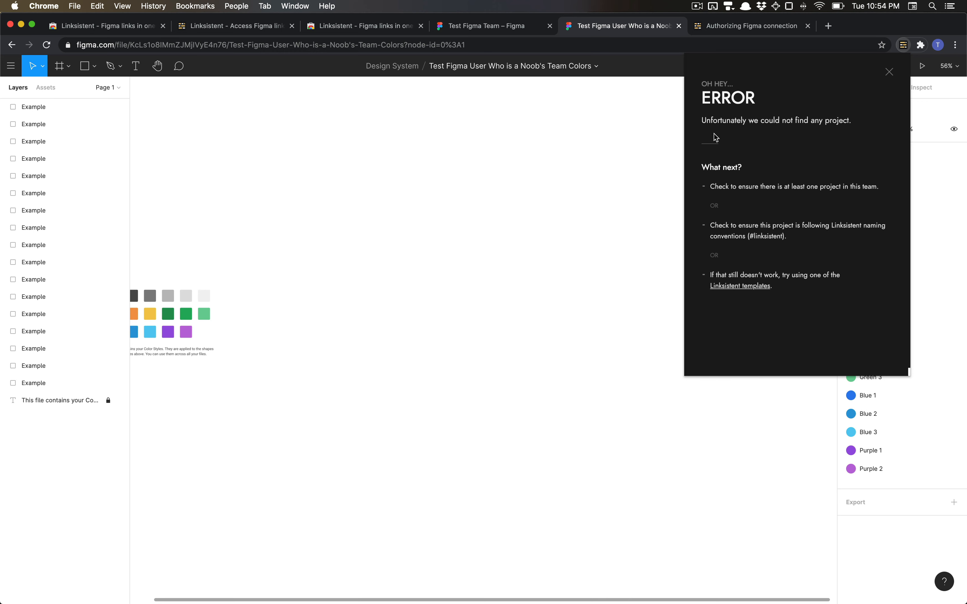
- Close the Linksistent popup, paste the #Linksistent/Name of the Section frame back onto the canvas and clear the selection
click(471, 236)
key(super+v)
click(337, 161)
click(356, 179)
click(375, 152)
drag(354, 145, 432, 140)
ctrl+scroll(426, 164, up, 3)
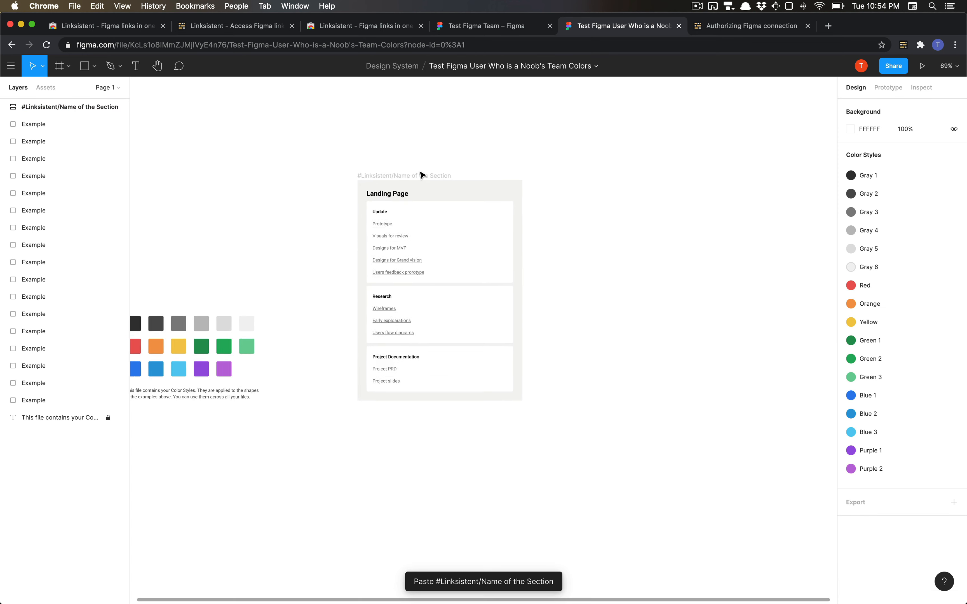
click(391, 178)
scroll(515, 166, down, 5)
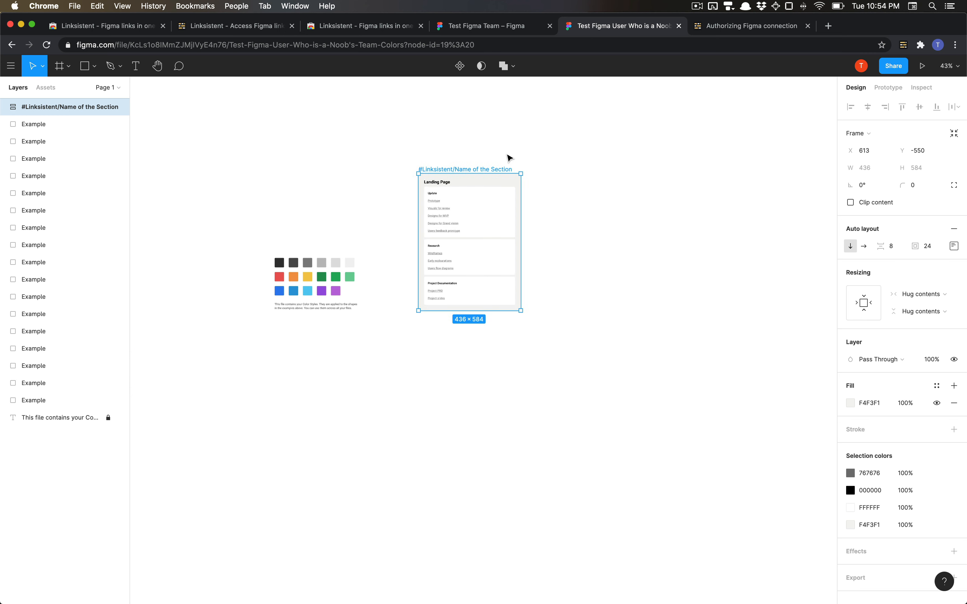
click(583, 131)
drag(590, 128, 290, 386)
click(341, 383)
scroll(619, 179, up, 2)
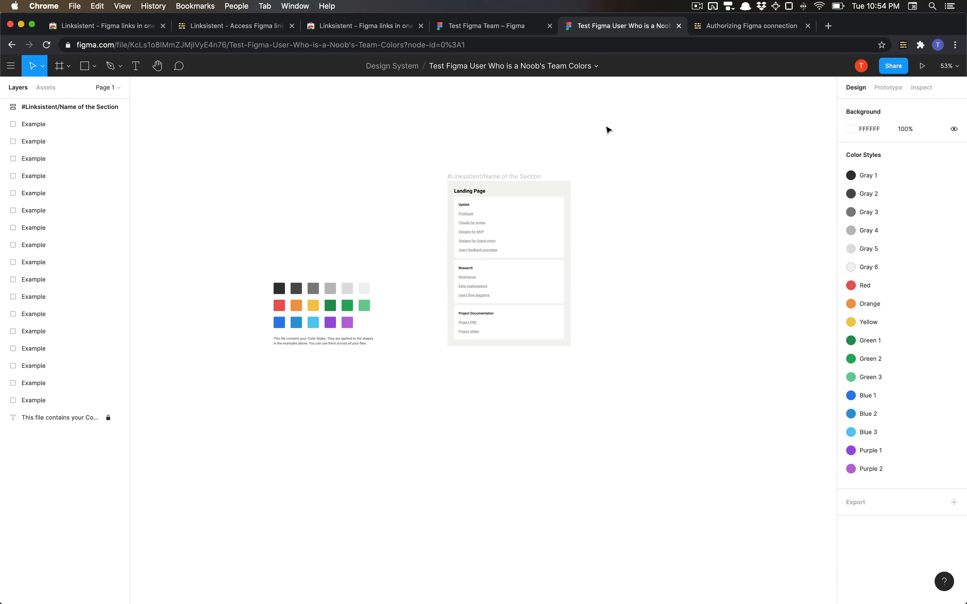
- Reindex the saved Test Figma Team in Linksistent to list its projects and close the popup
click(903, 45)
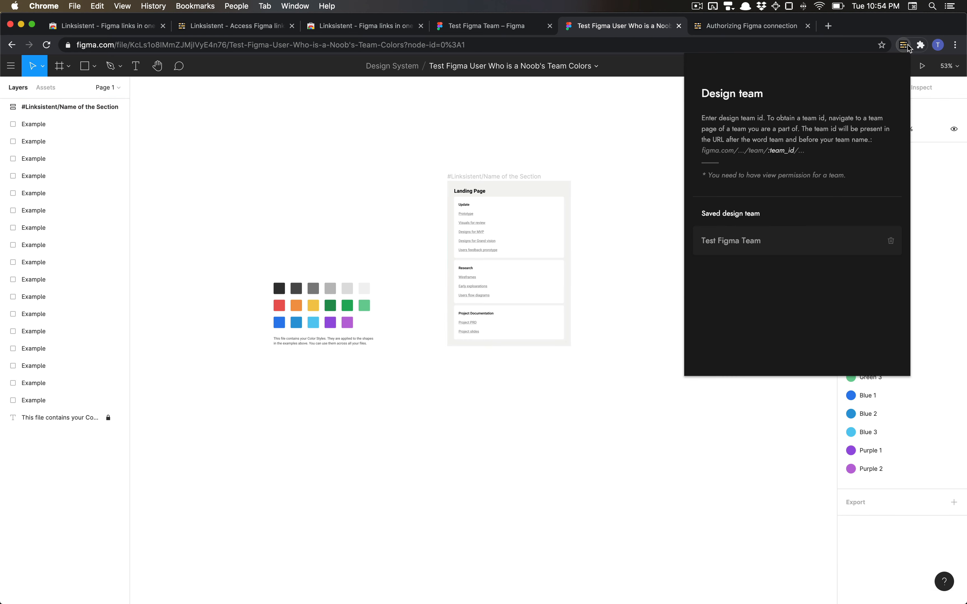
click(743, 243)
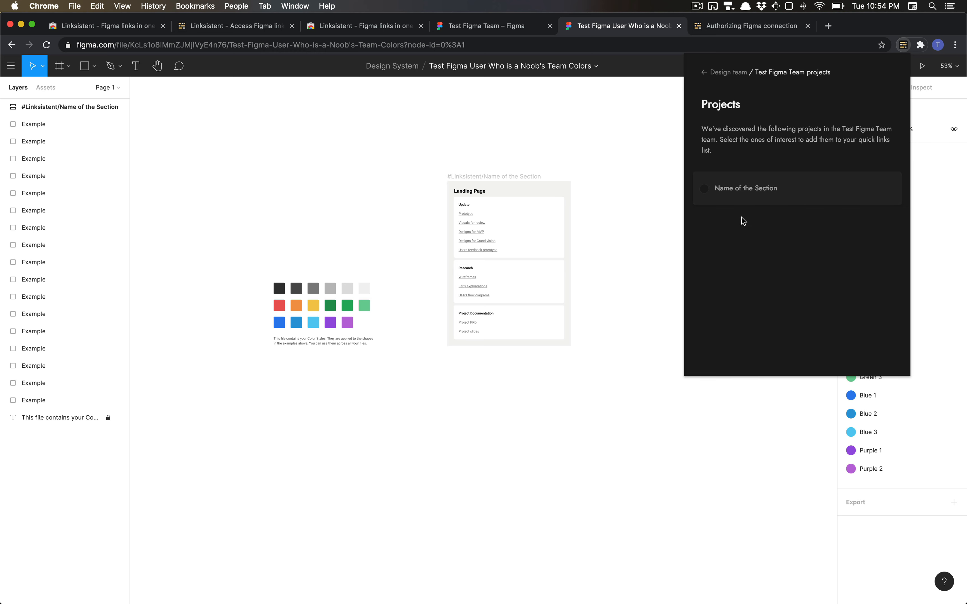
scroll(541, 171, up, 3)
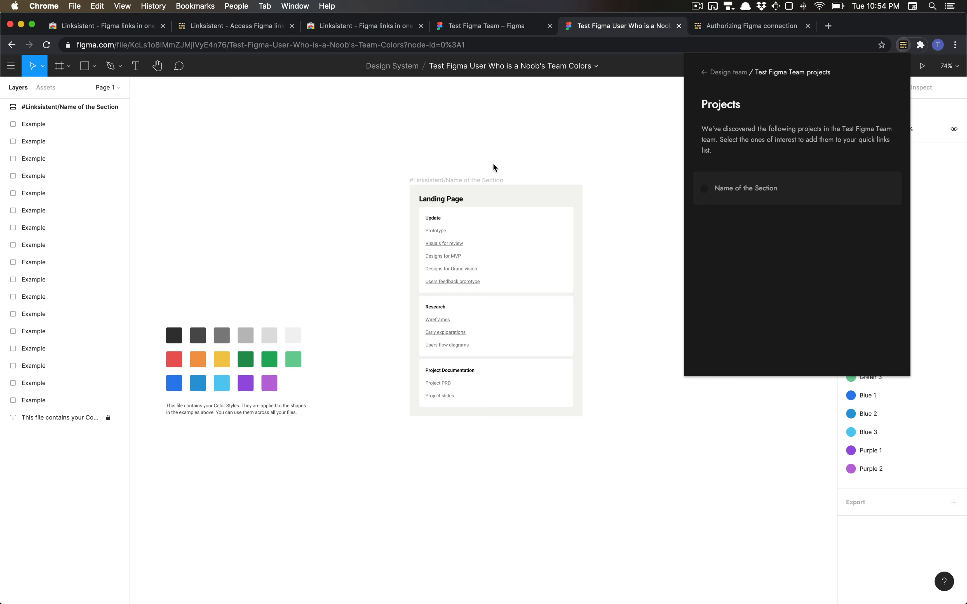
click(509, 115)
scroll(474, 152, down, 3)
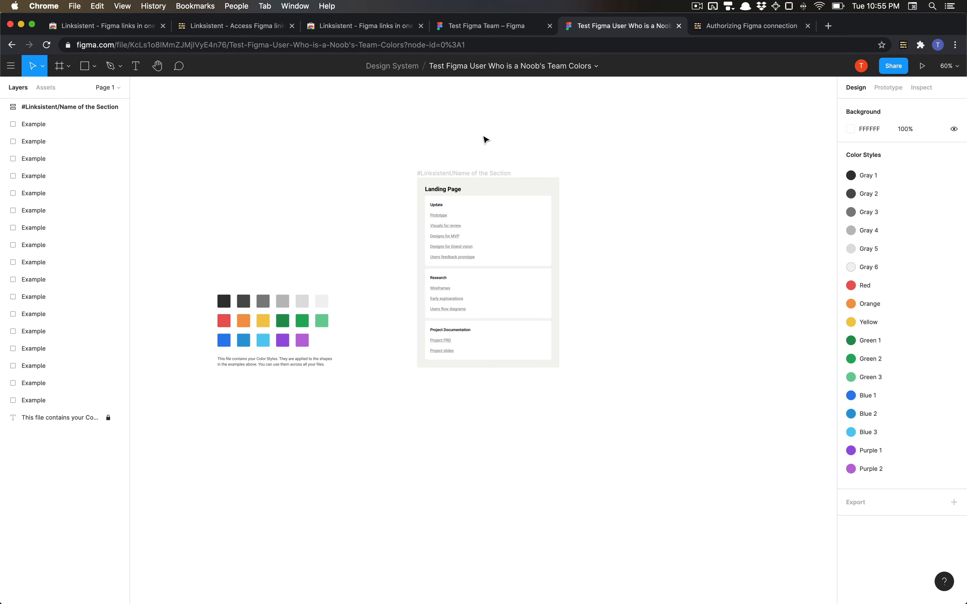
- Reopen Linksistent and add the Name of the Section project to the quick links list
scroll(486, 139, up, 5)
scroll(635, 134, down, 5)
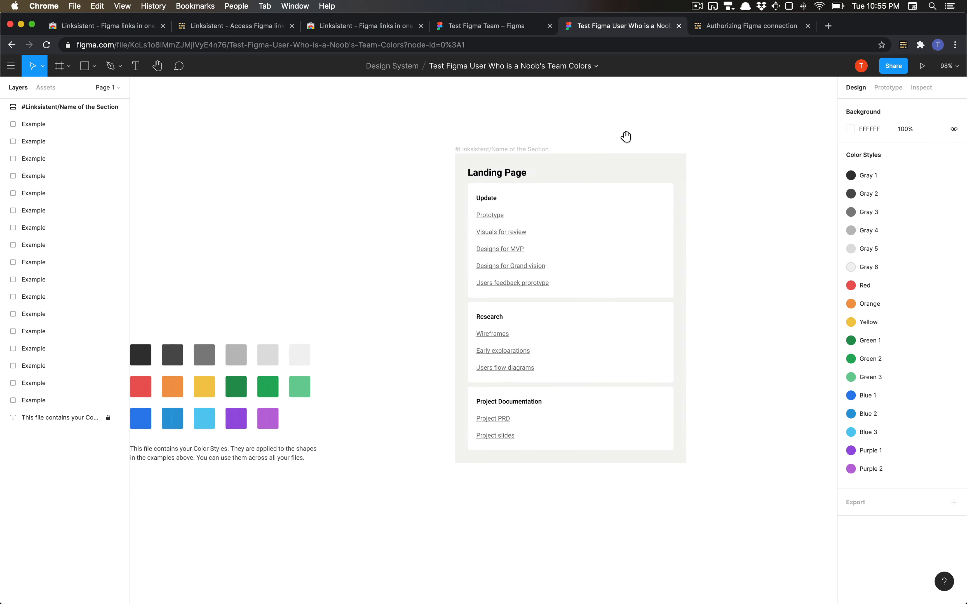
click(904, 45)
click(765, 236)
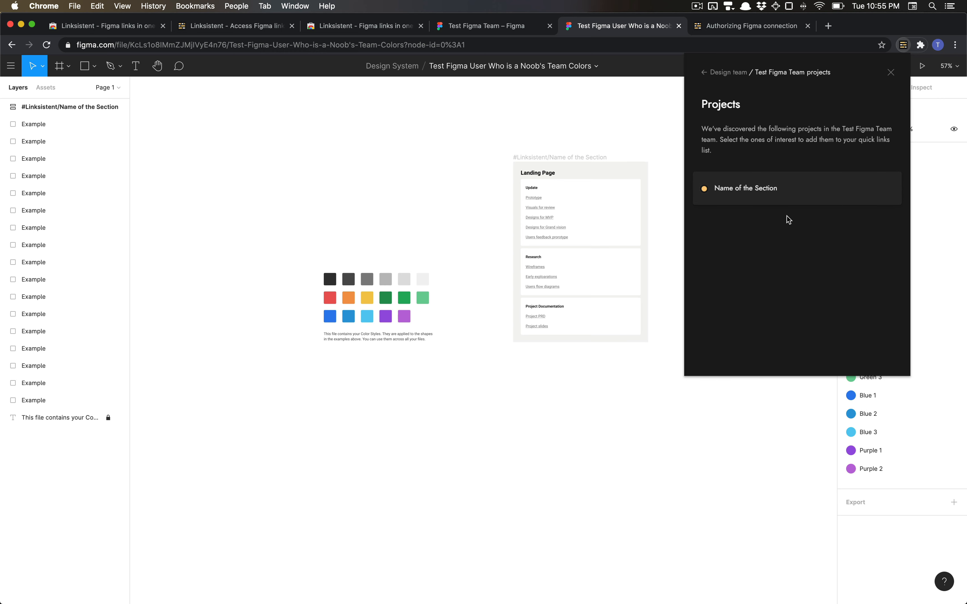
- Rename the #Linksistent/Name of the Section frame as #Linksistent/Landing Page and clear the selection
click(605, 158)
key(super+r)
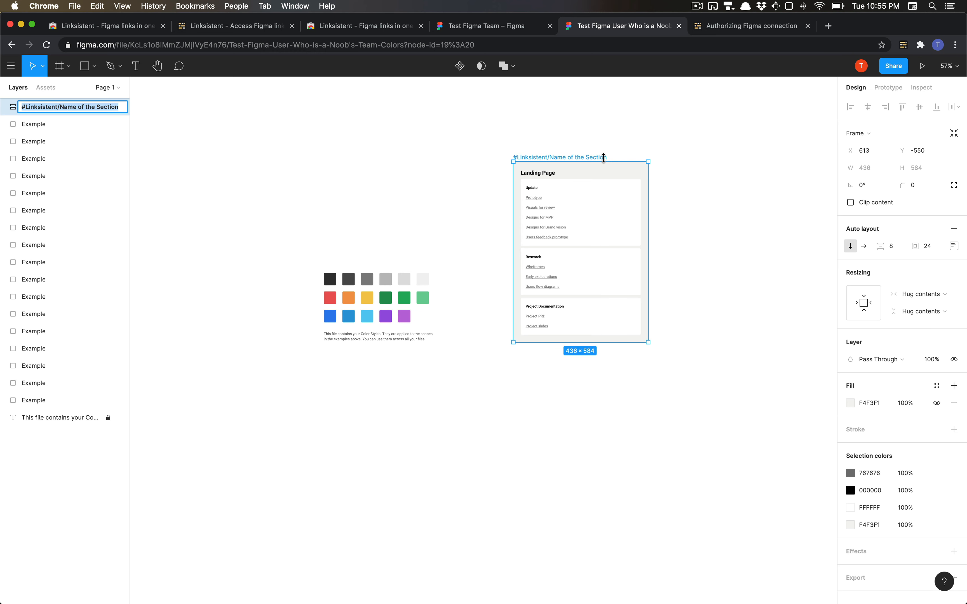
key(Right)
key(shift+alt+Left)
key(shift+alt+Left)
key(shift+alt+Left)
key(shift+alt+Left)
text(Landi)
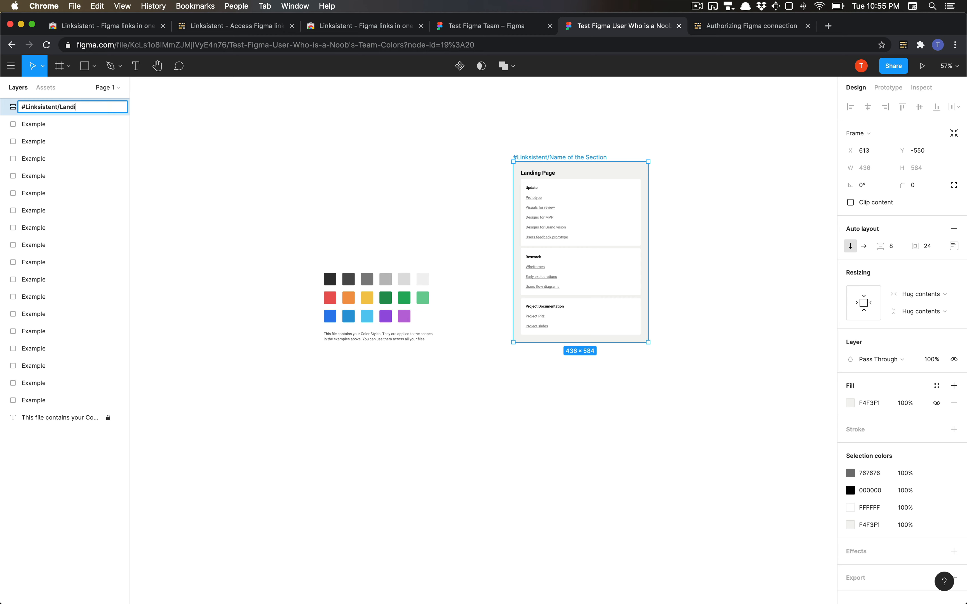
text(ng Page)
key(Return)
click(590, 216)
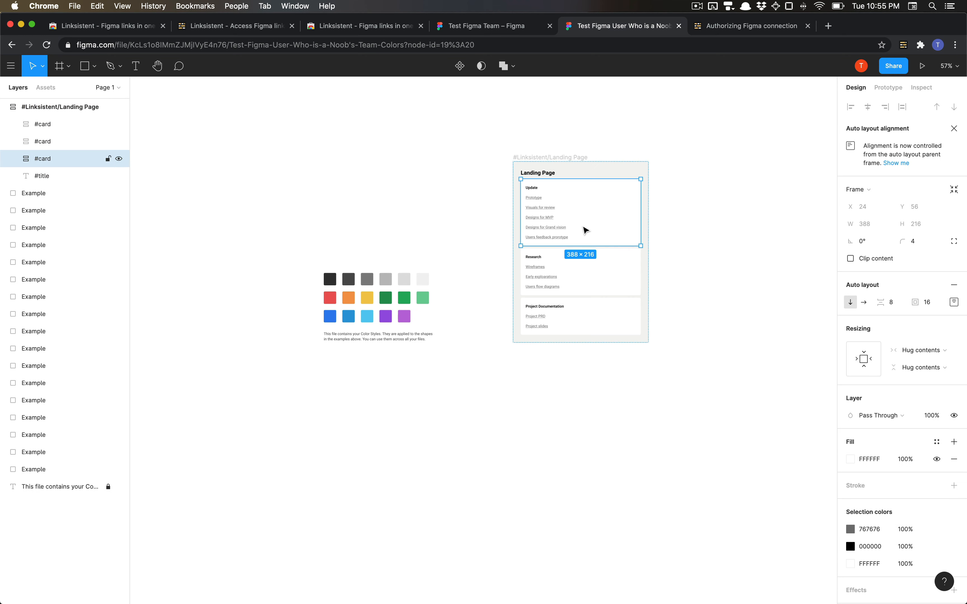
click(435, 206)
- Draw a frame of about 1637 × 939 around the color swatches, beside the #Linksistent/Landing Page frame
scroll(436, 207, down, 3)
key(f)
drag(244, 177, 582, 375)
drag(512, 326, 506, 314)
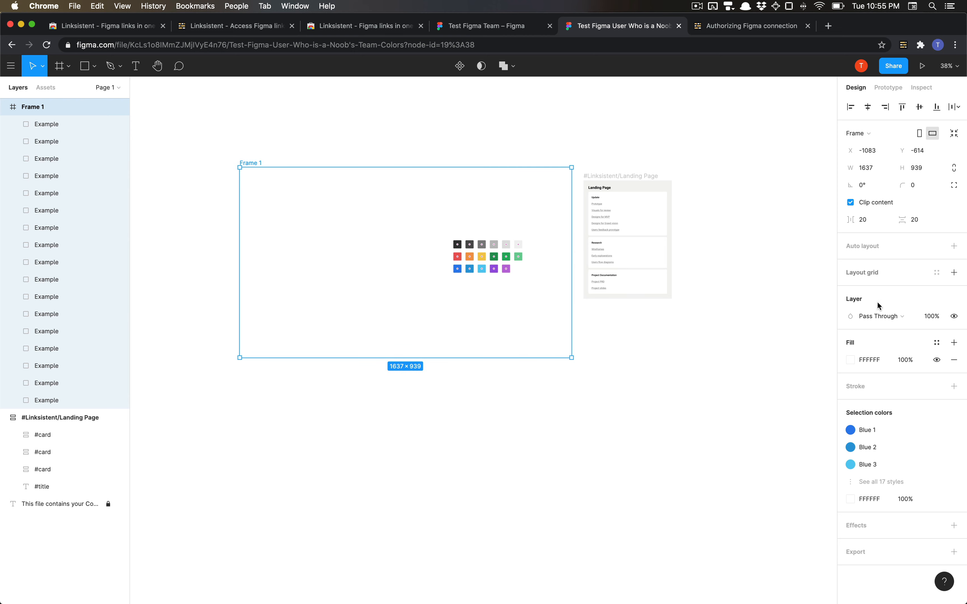
- Set the new frame's fill to 000000, move the frame slightly upward and deselect it
key(Return)
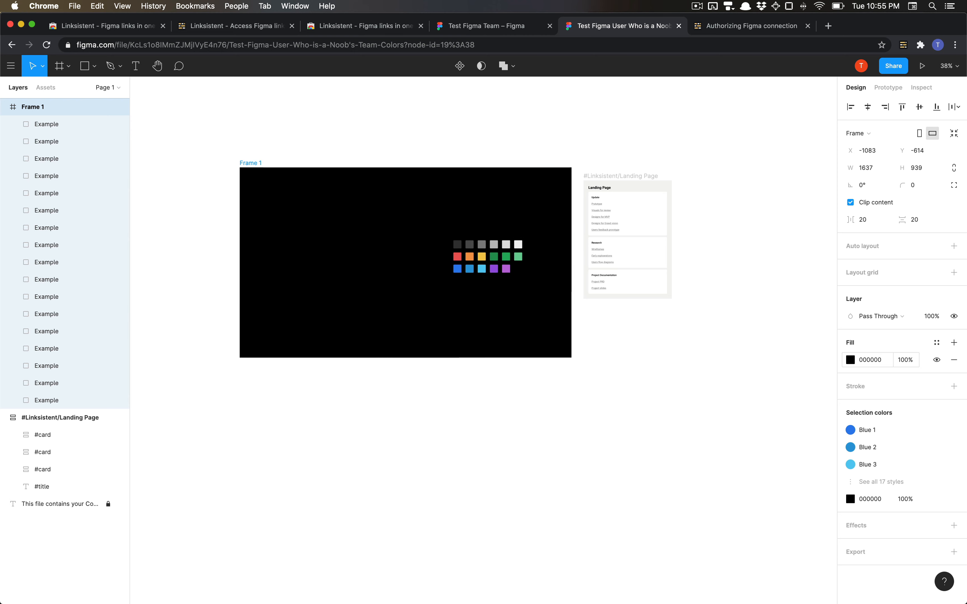
drag(339, 304, 367, 296)
click(444, 146)
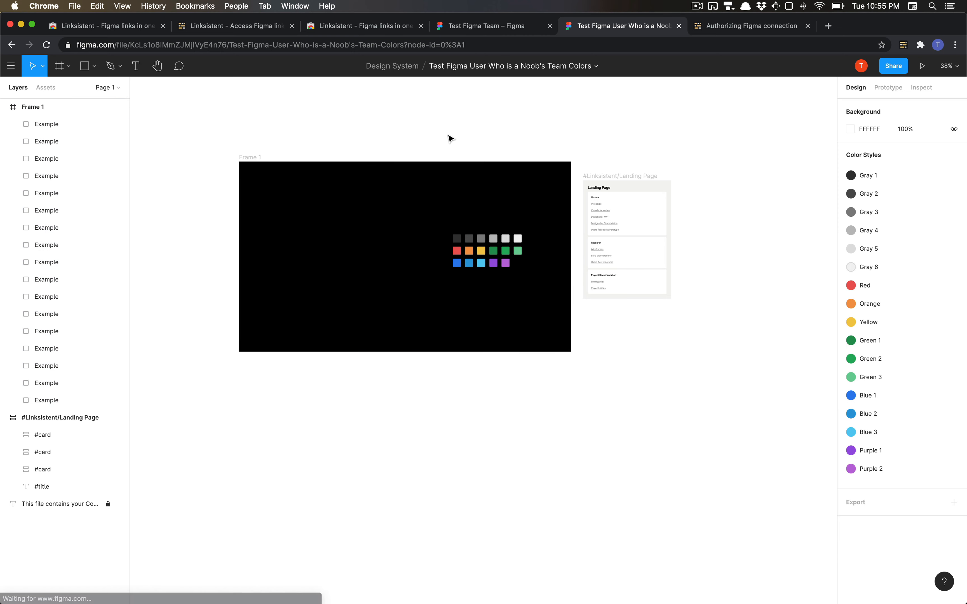
scroll(330, 174, right, 5)
scroll(330, 175, up, 3)
click(201, 146)
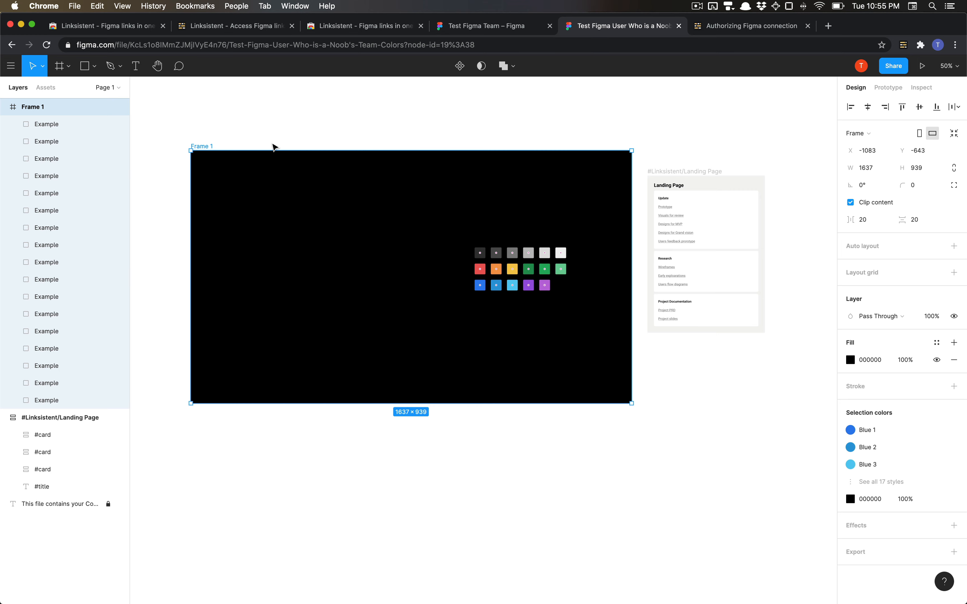
click(789, 124)
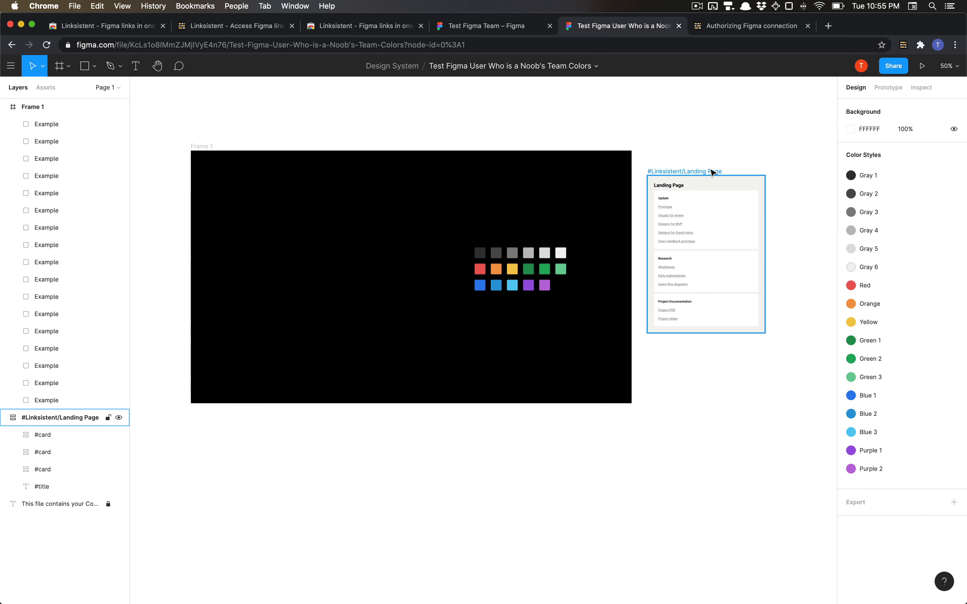
- Change the Update heading in the first card of the #Linksistent/Landing Page frame to Design
click(713, 172)
scroll(712, 148, right, 3)
scroll(605, 160, up, 10)
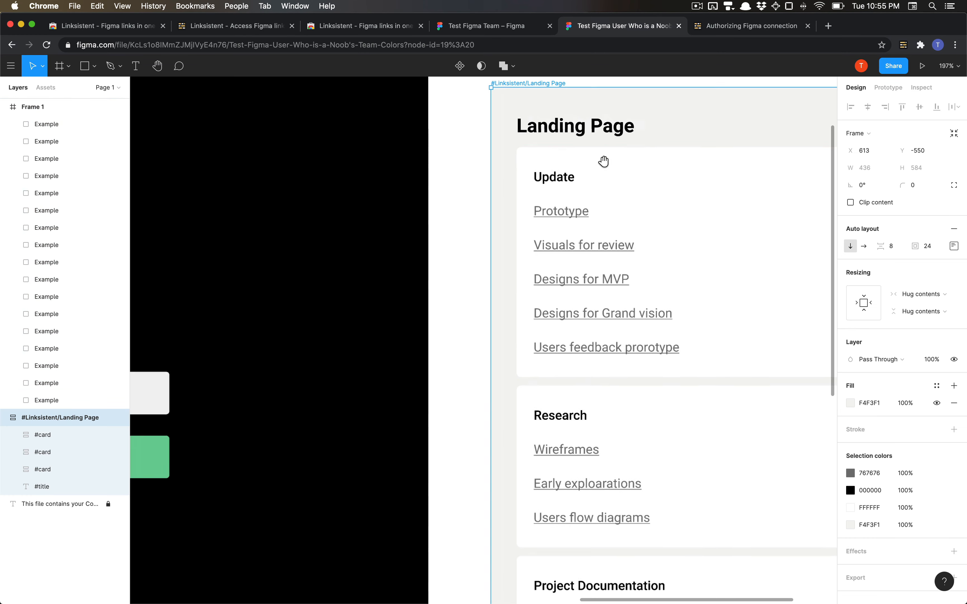
click(504, 195)
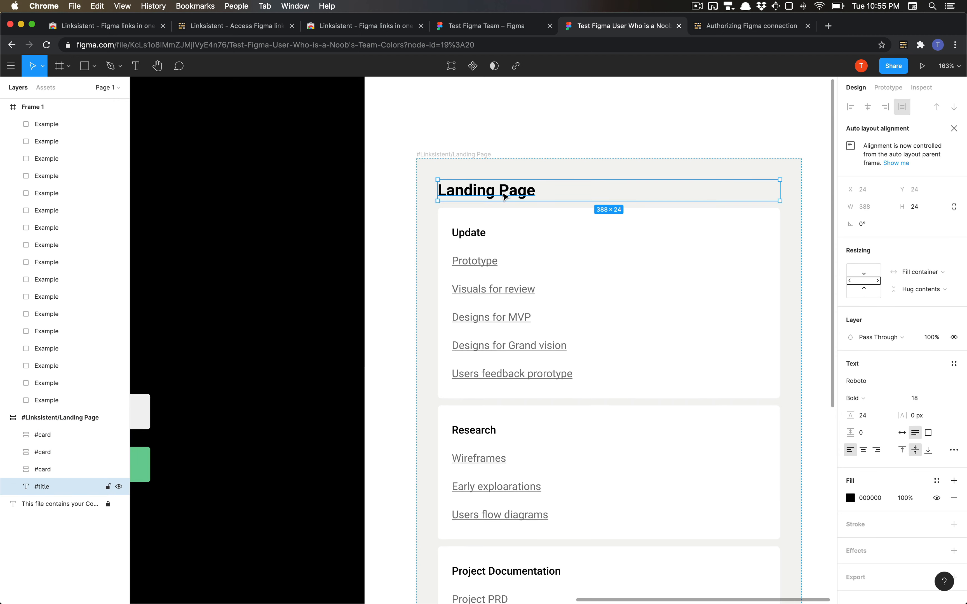
double_click(478, 235)
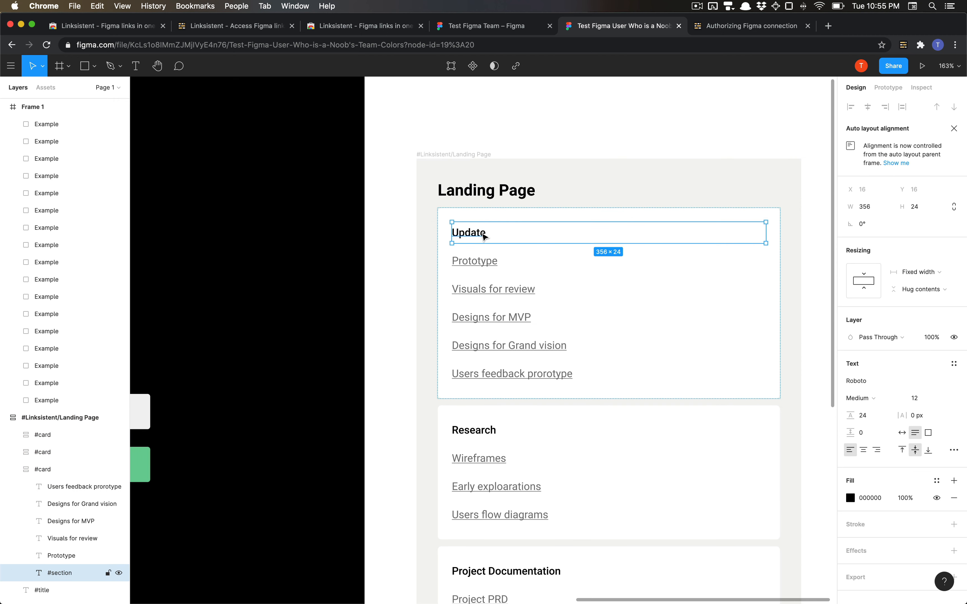
double_click(483, 237)
text(Design)
click(522, 114)
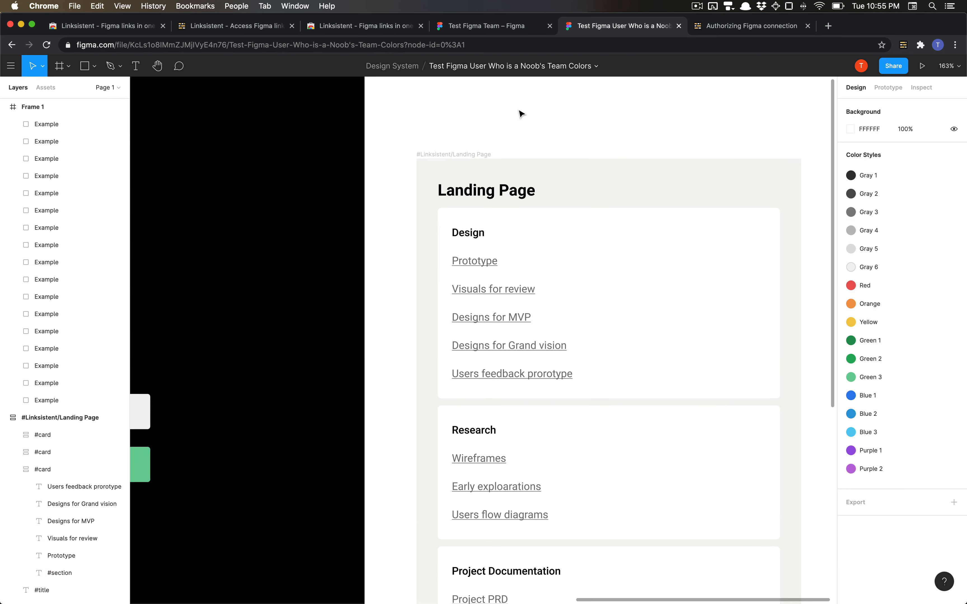
- Check the hyperlink attached to the Prototype text in the Design card without changing it
scroll(522, 114, down, 3)
double_click(489, 222)
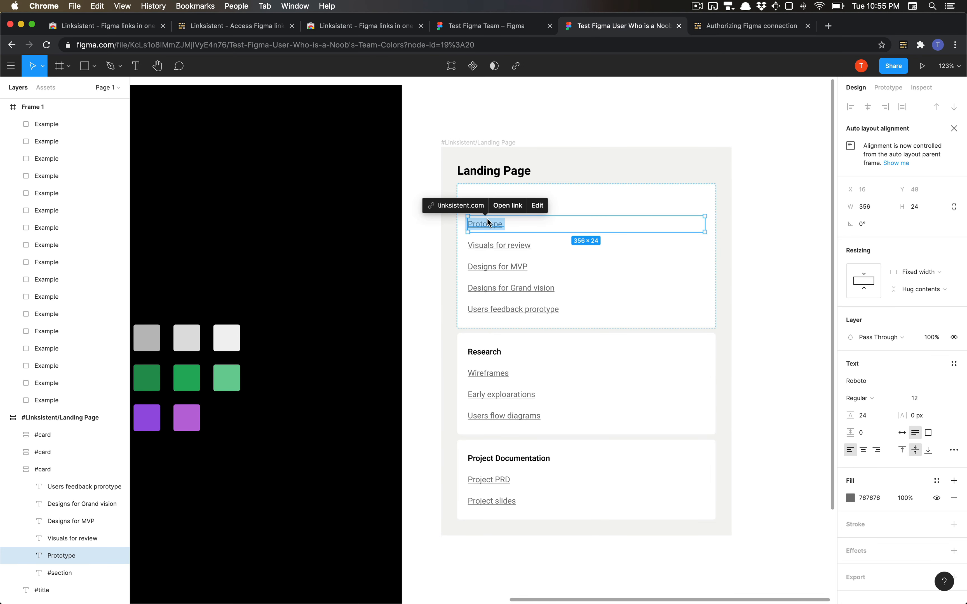
click(520, 129)
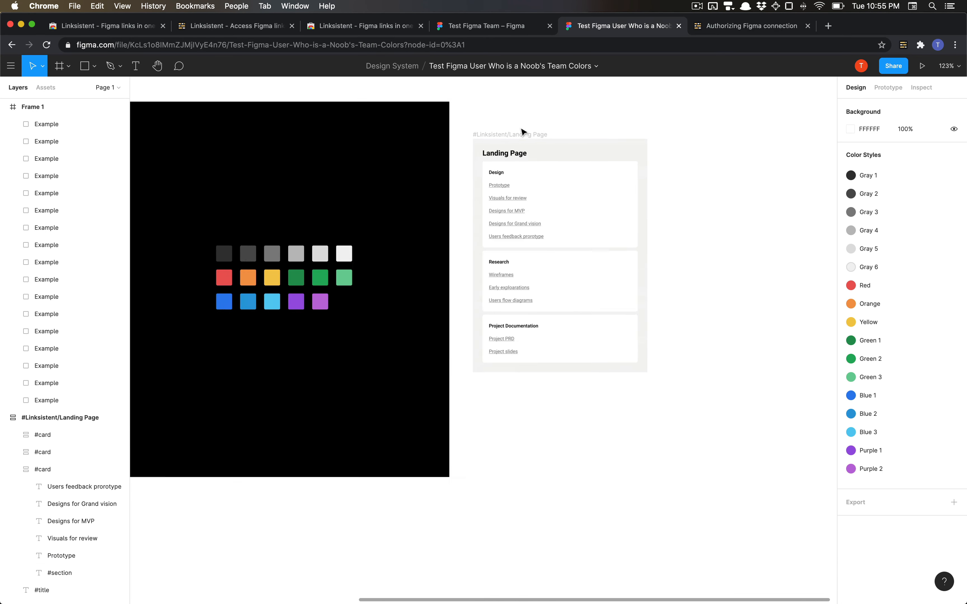
- Select Frame 1 and copy its share link with Link to selected frame enabled
scroll(522, 130, down, 1)
scroll(522, 131, left, 3)
scroll(471, 130, left, 5)
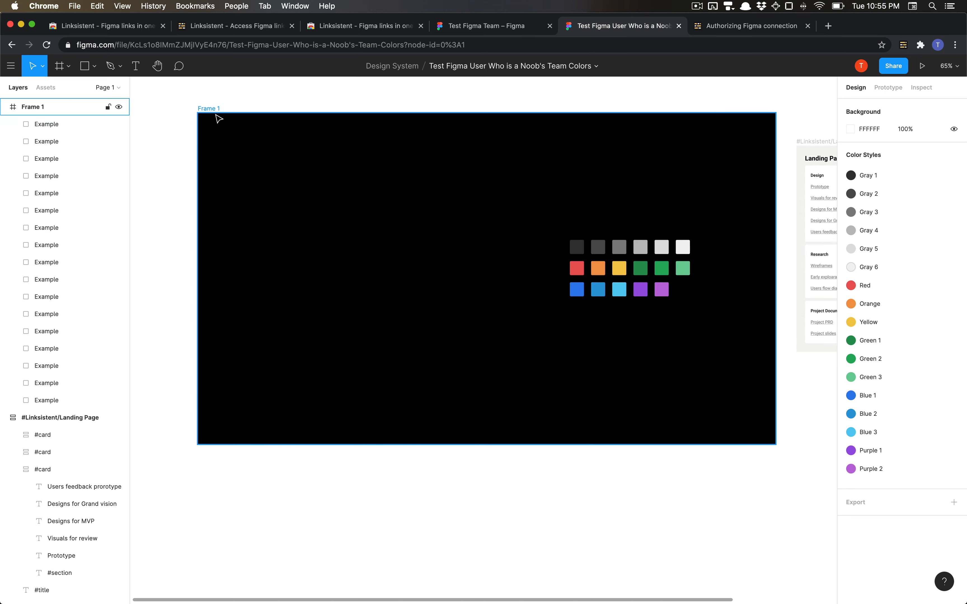
click(219, 119)
scroll(511, 106, right, 5)
scroll(514, 112, up, 2)
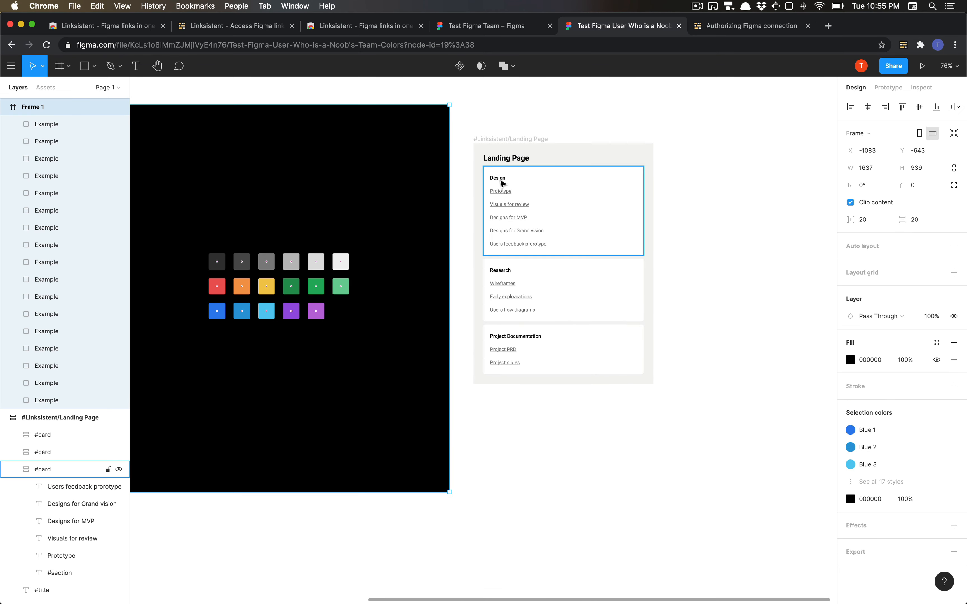
click(892, 65)
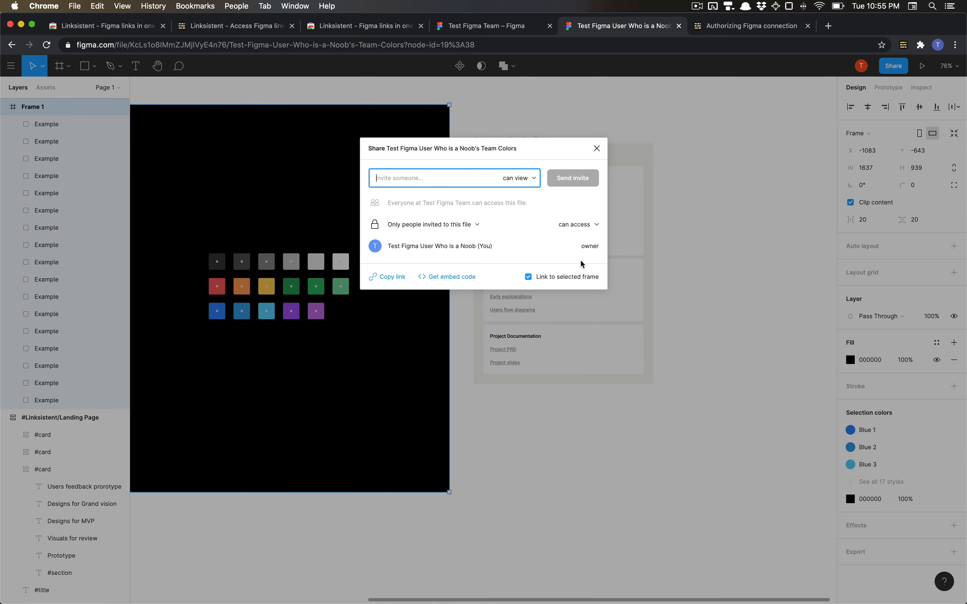
click(529, 282)
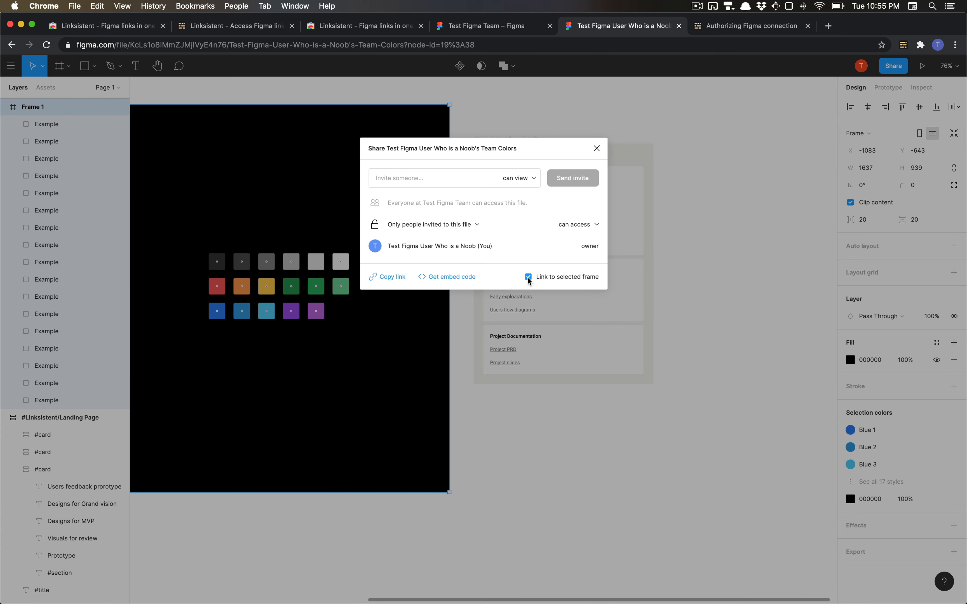
click(385, 279)
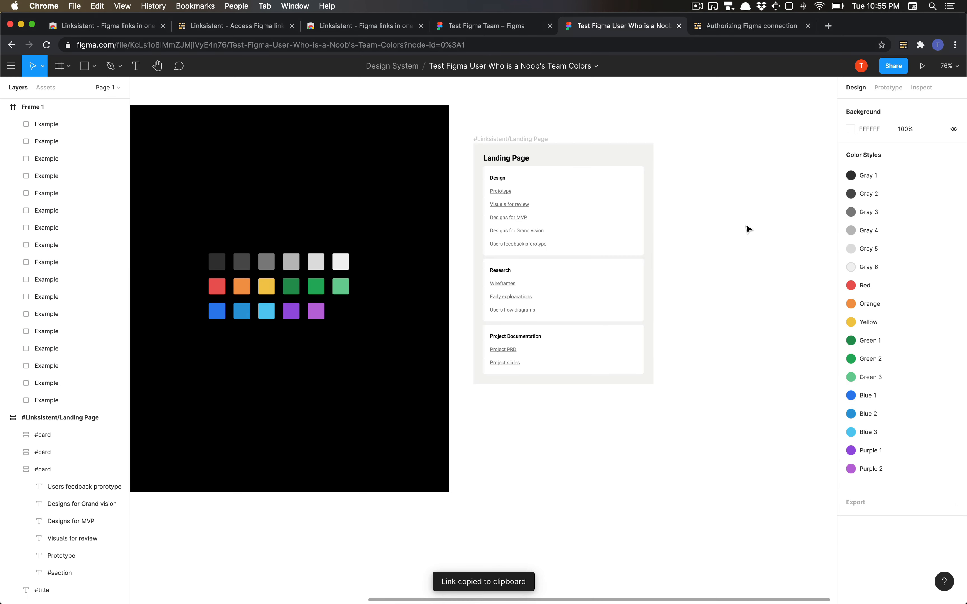
- Replace the hyperlink on the Design card's Prototype text with the copied Frame 1 link
double_click(508, 195)
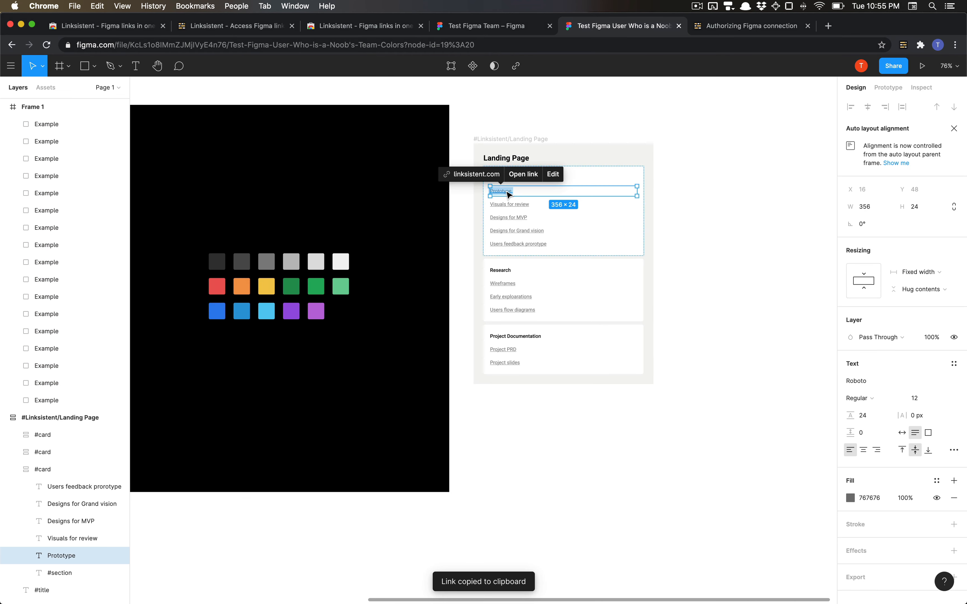
click(552, 174)
key(super+v)
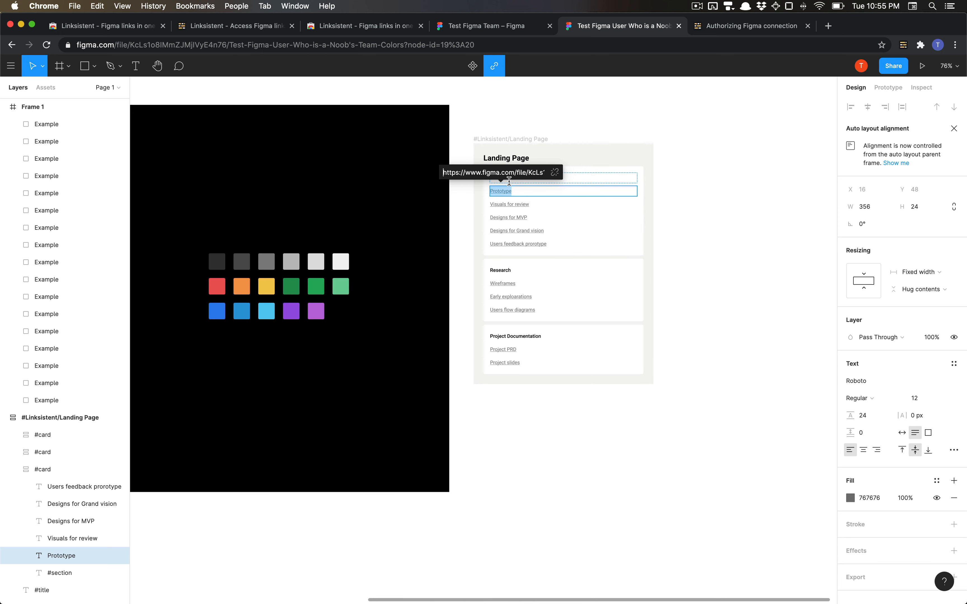
key(Return)
click(521, 121)
click(522, 121)
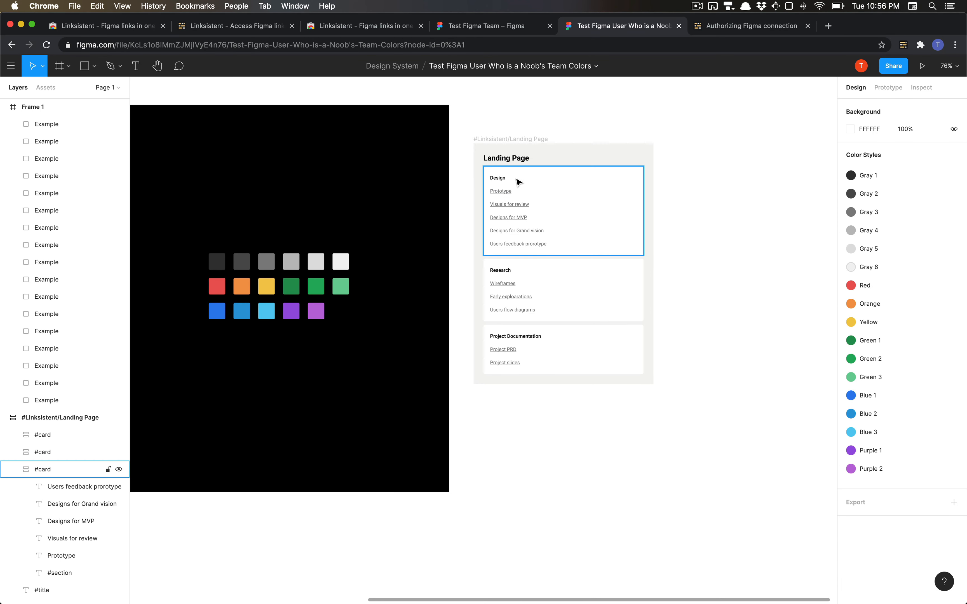
- Open the Name of the Section project in Linksistent and copy its Prototype link
click(903, 44)
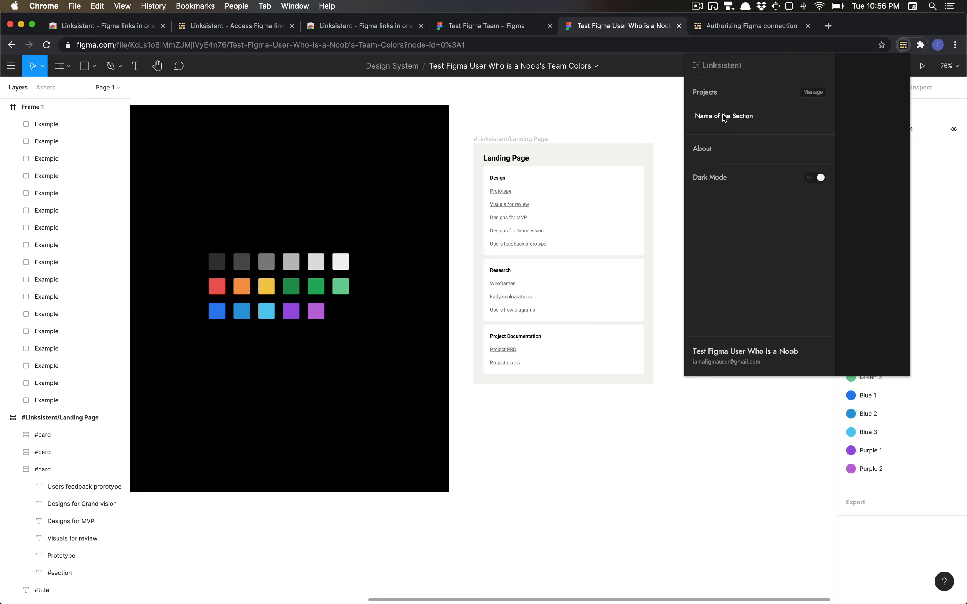
click(736, 115)
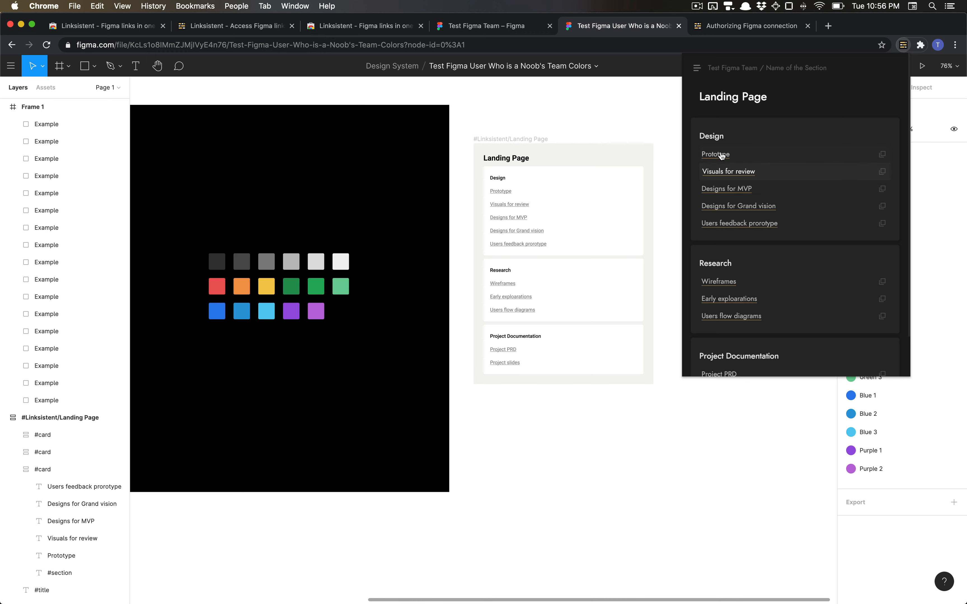
click(881, 155)
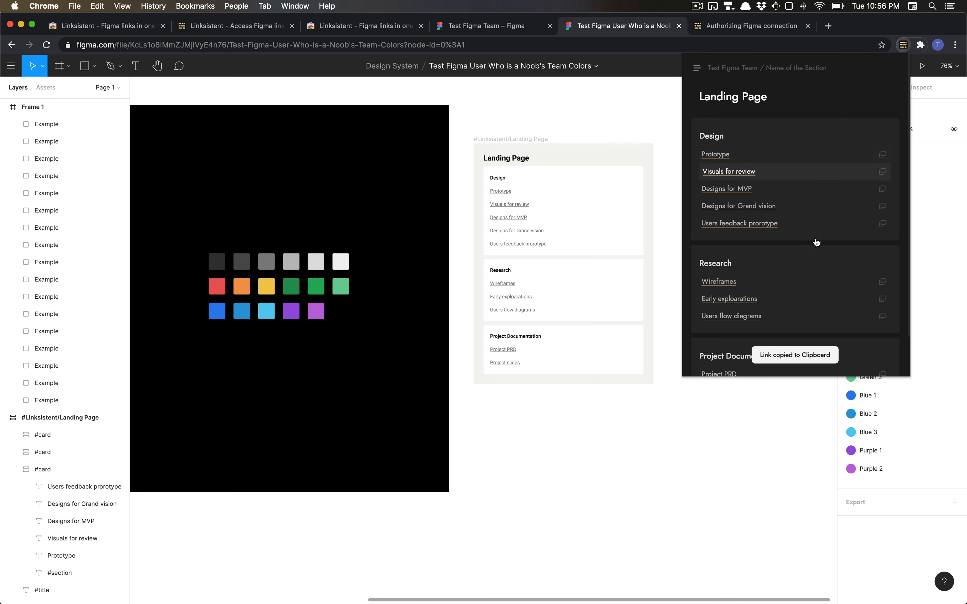
key(super+alt+c)
key(Down)
key(Down)
key(Up)
key(Escape)
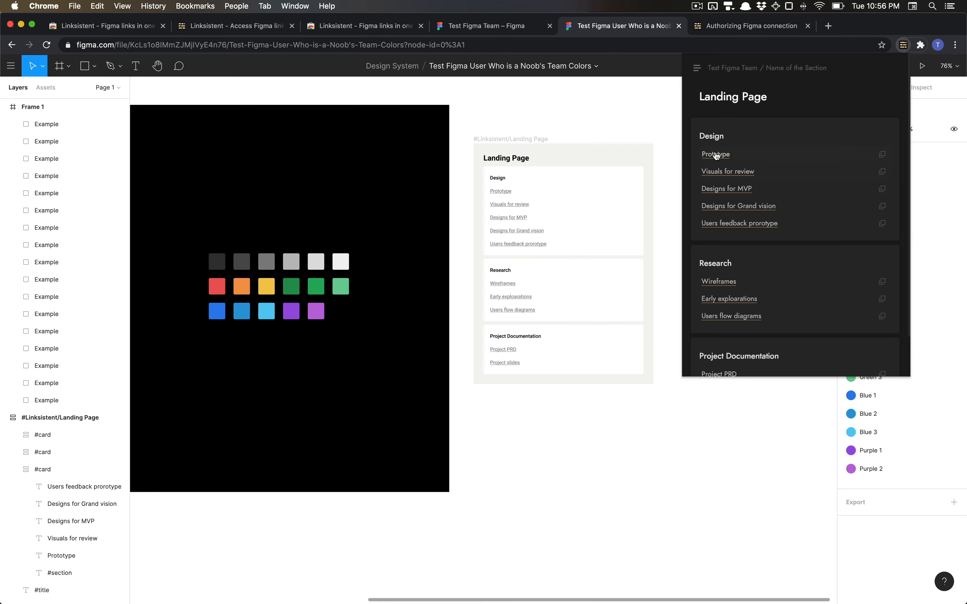
- Open the Prototype link from the Design section of the Linksistent project page
click(715, 155)
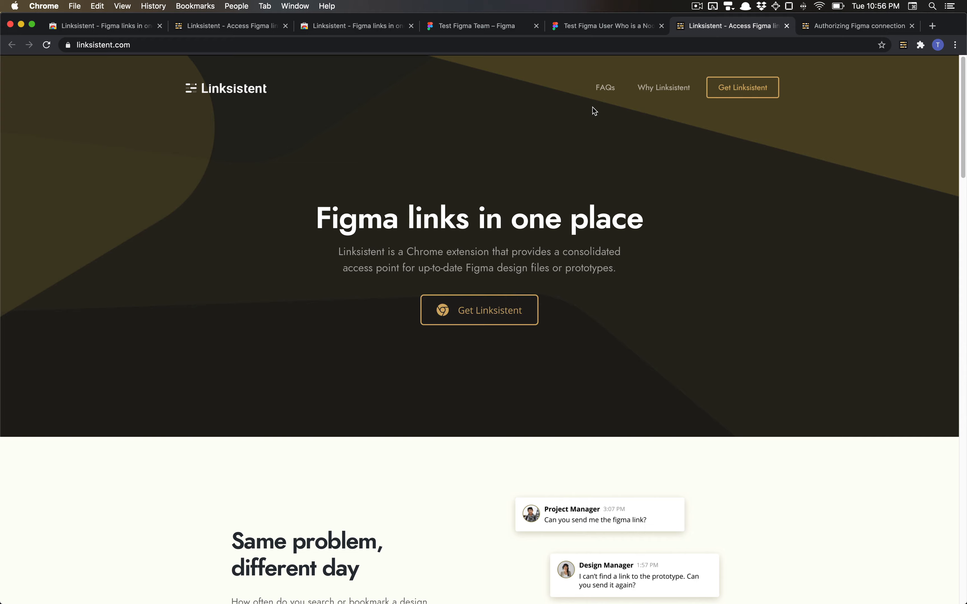
key(super+Tab)
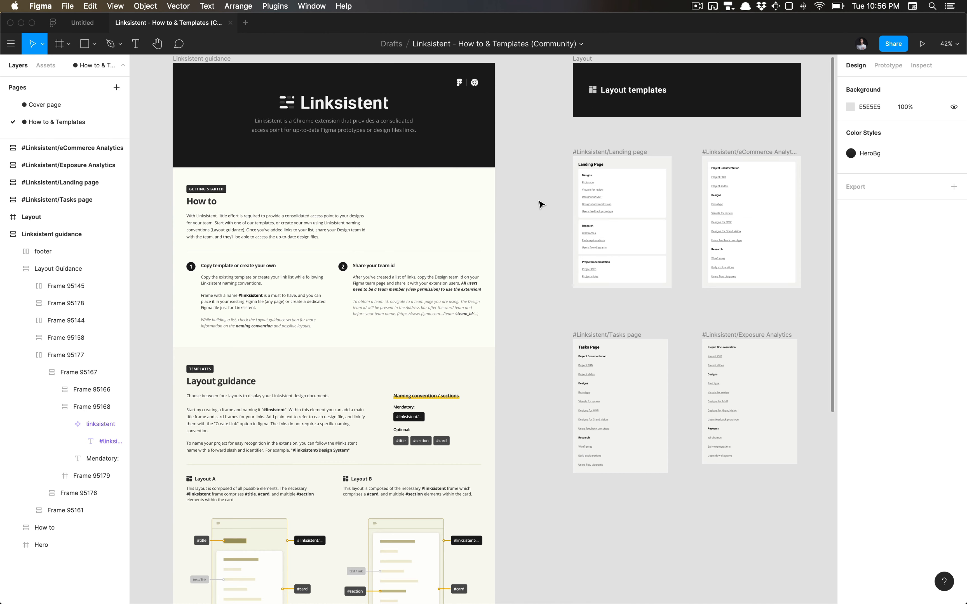
scroll(539, 200, right, 3)
key(super+Tab)
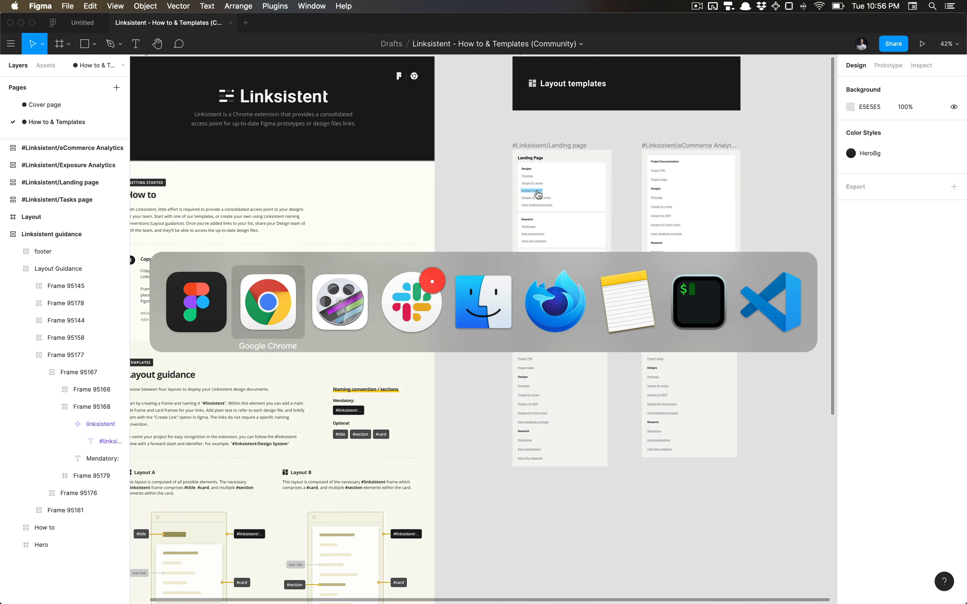
- Close the opened Linksistent page and replace the Design card's Prototype text in the Figma file with "Modifying the name"
key(super+w)
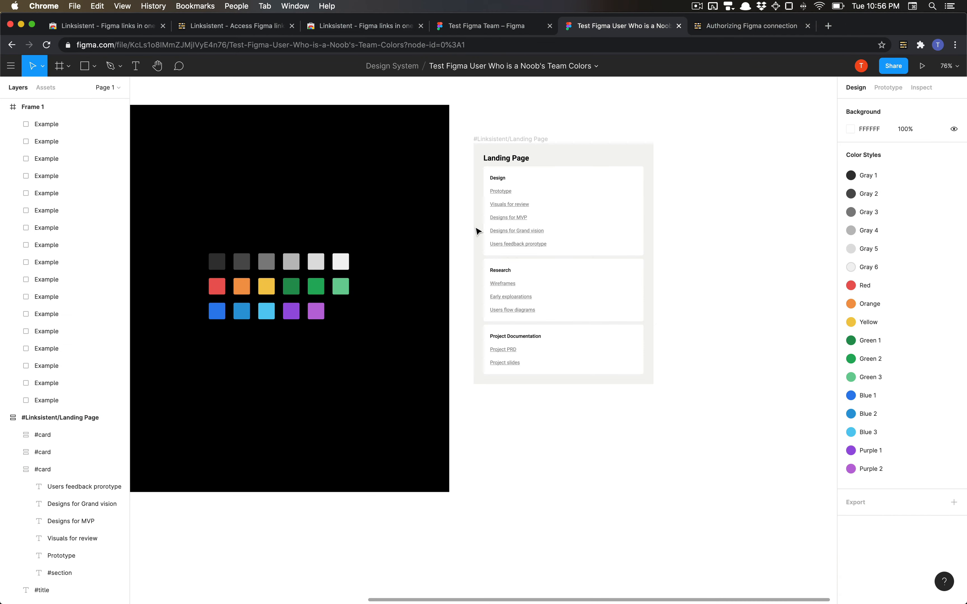
scroll(512, 137, up, 5)
double_click(503, 221)
double_click(503, 221)
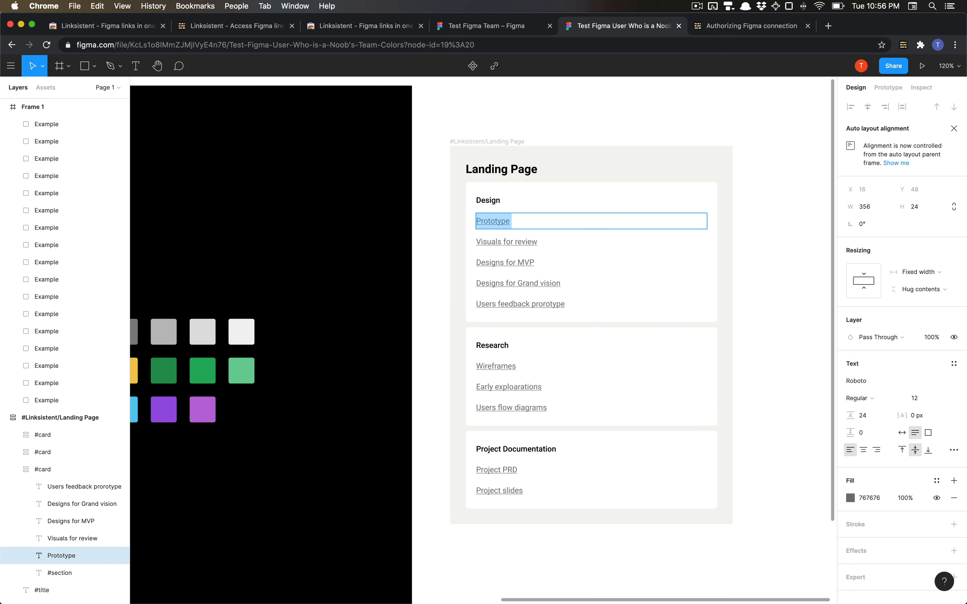
text(Modifying the name)
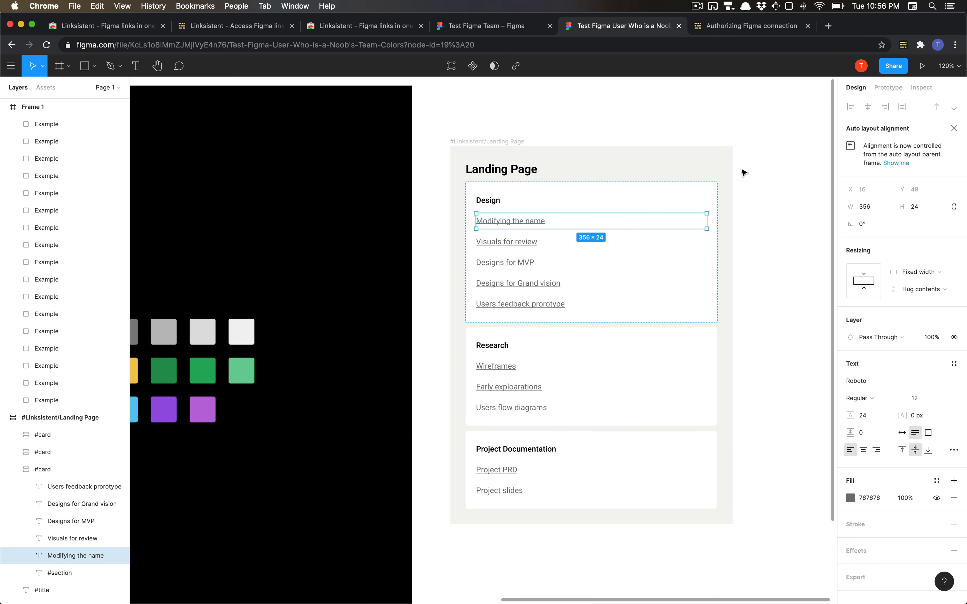
click(760, 176)
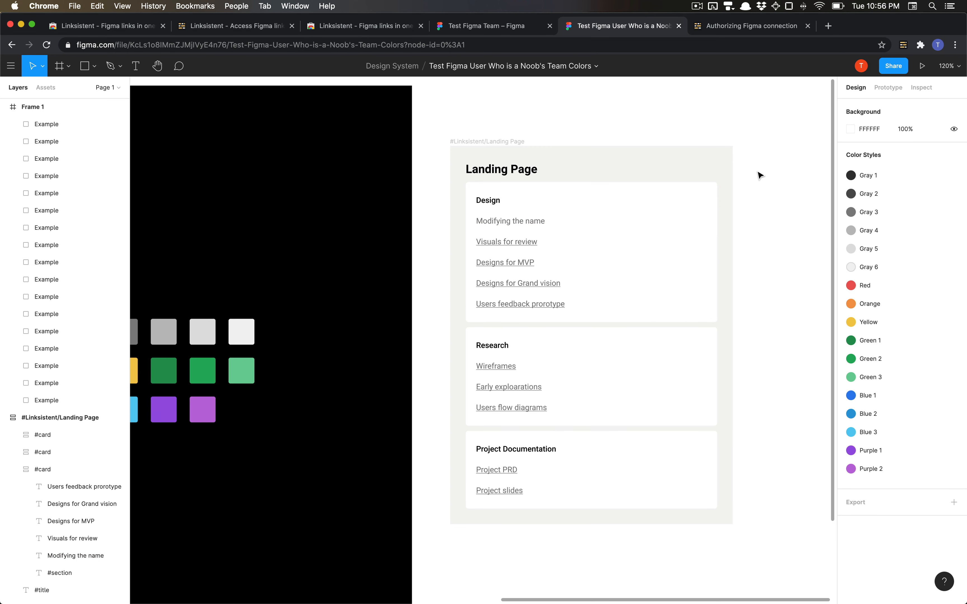
- Inspect how the renamed Modifying the name entry appears under Design in the Linksistent project page
click(904, 46)
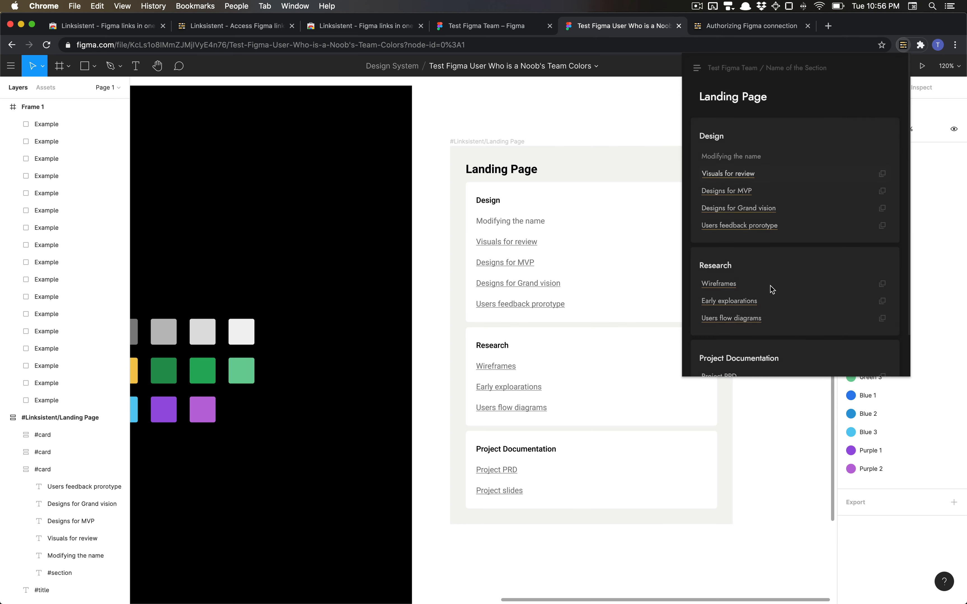
drag(715, 156, 772, 157)
click(694, 178)
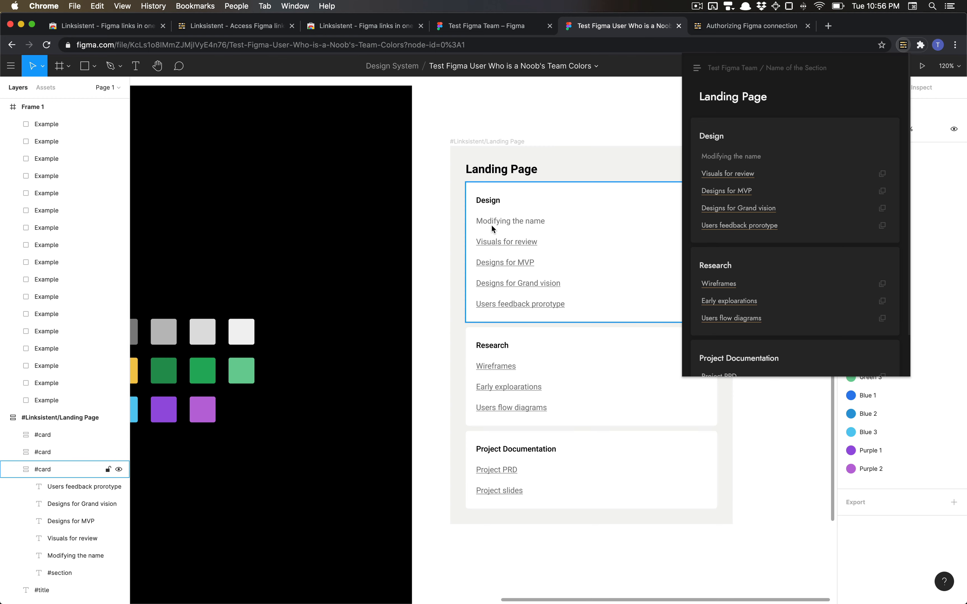
- Link the Modifying the name text to the Figma frame URL stored in the clipboard history
click(430, 214)
click(508, 218)
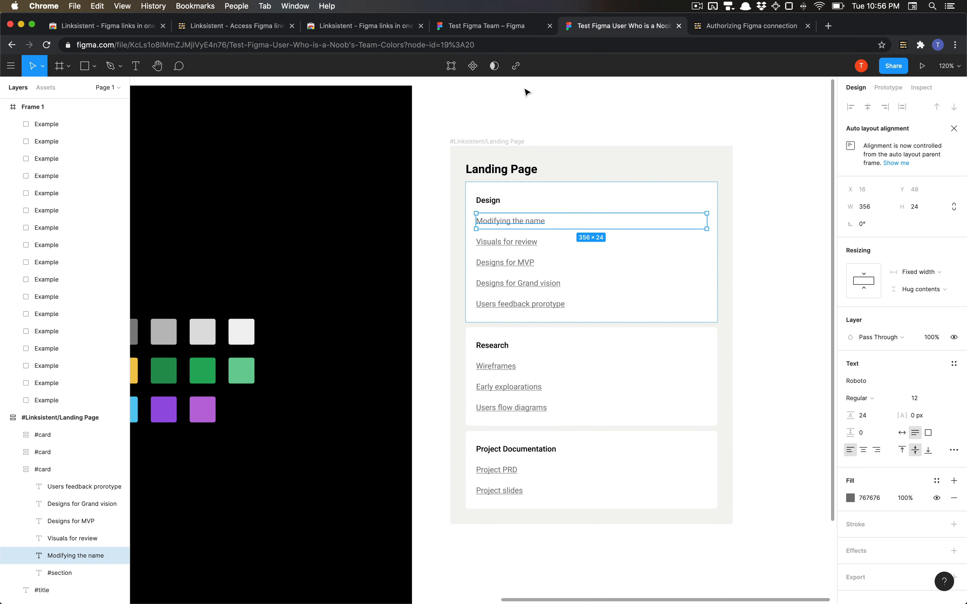
click(516, 66)
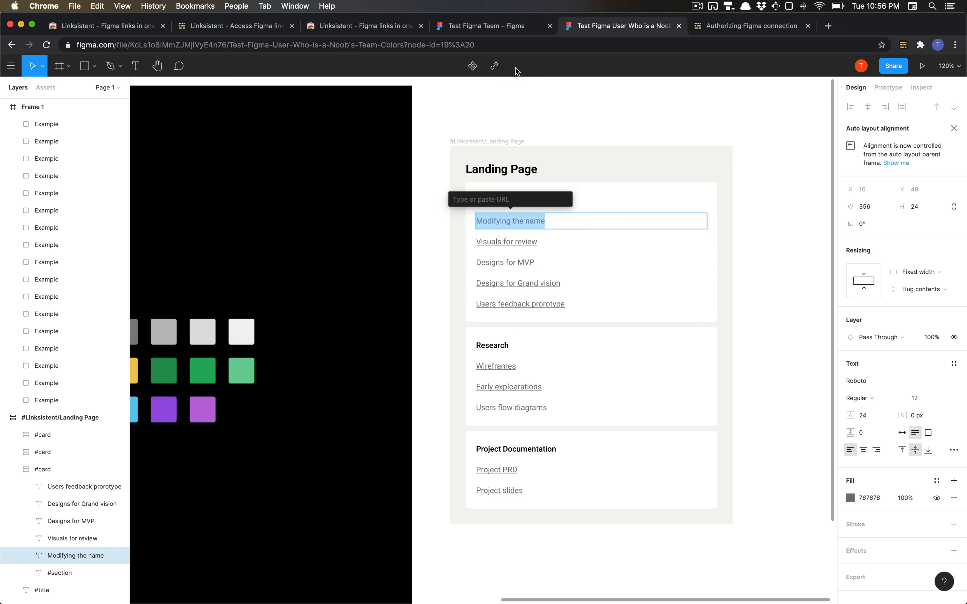
key(alt+super+c)
key(Down)
key(Down)
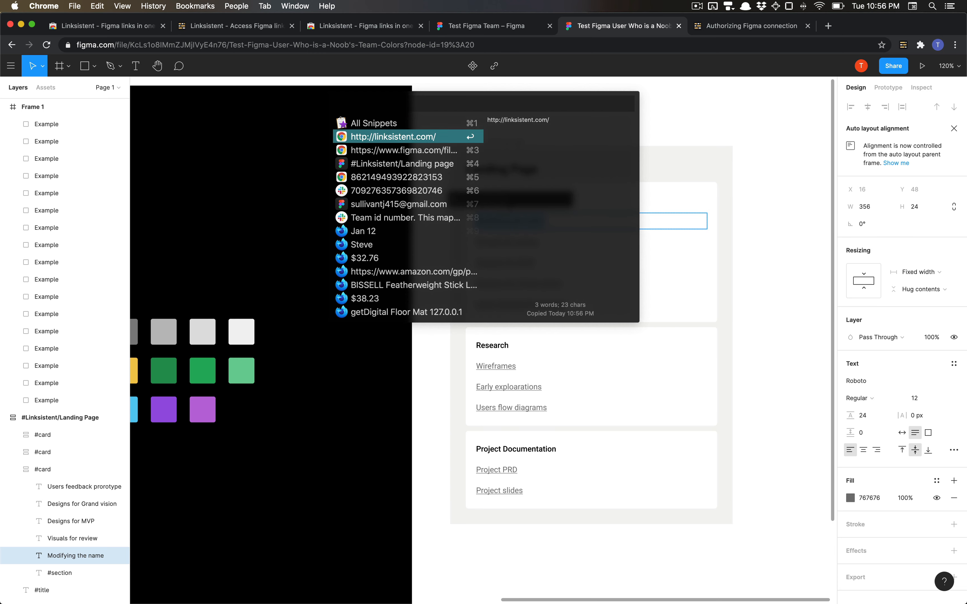
key(Return)
key(Return)
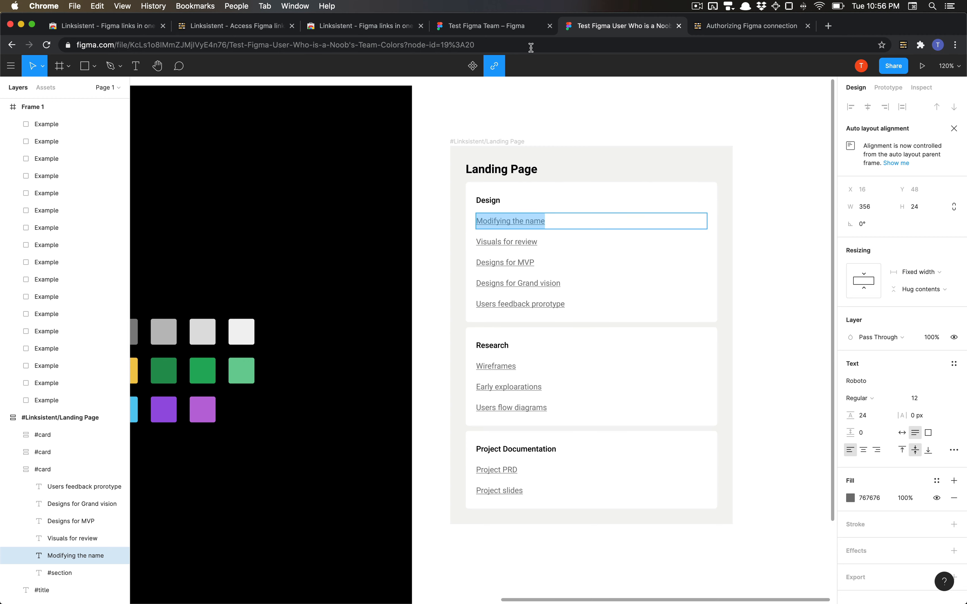
click(524, 138)
double_click(528, 223)
double_click(443, 222)
triple_click(494, 224)
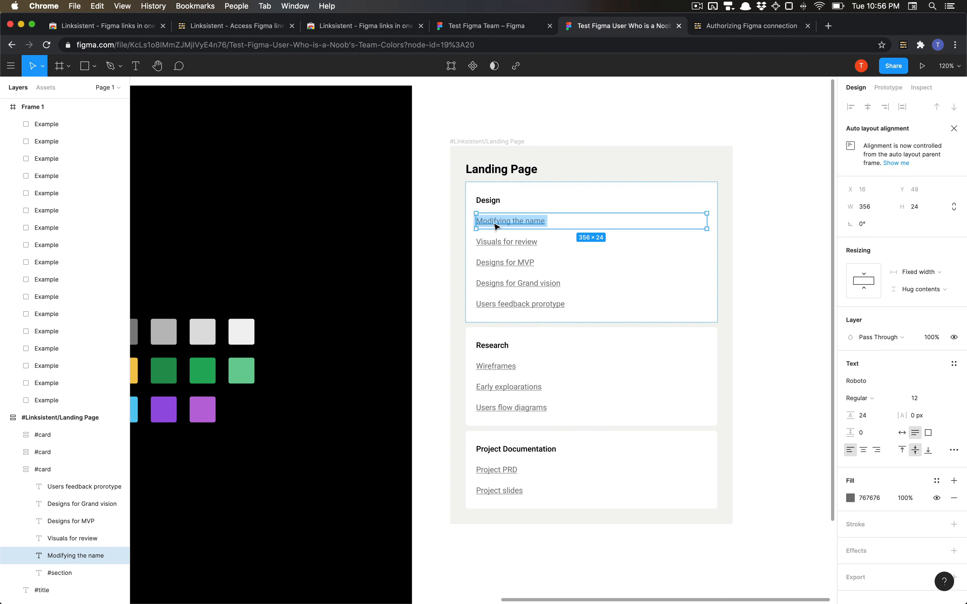
click(422, 226)
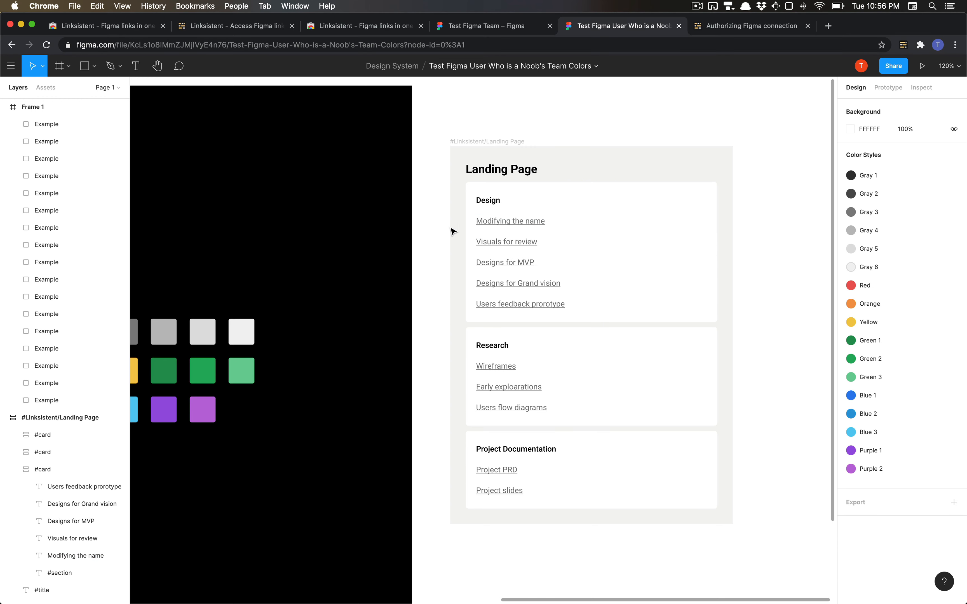
- Recheck in Linksistent whether the Modifying the name entry in the Design section carries a link
click(502, 228)
click(521, 201)
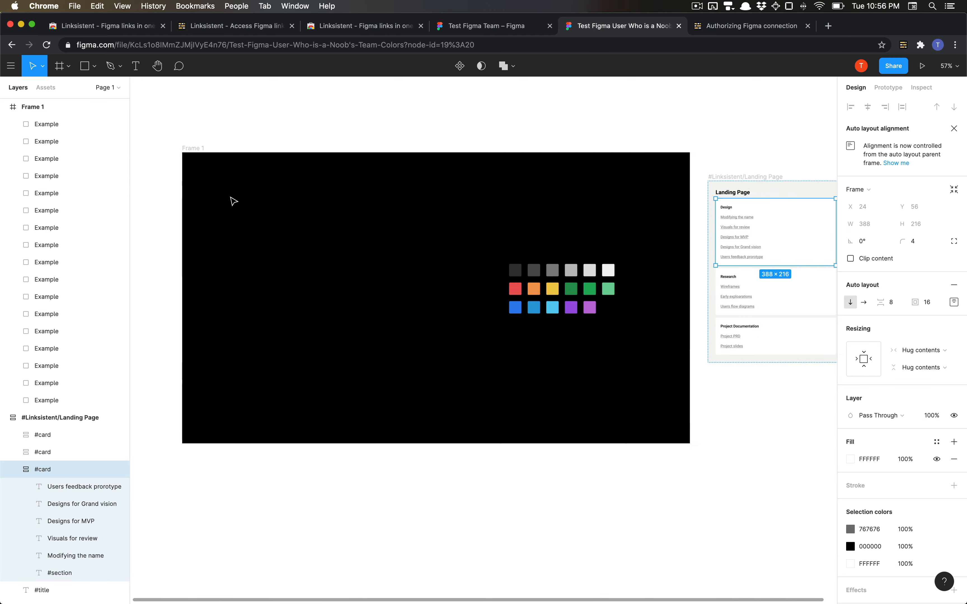
scroll(231, 198, right, 6)
click(587, 172)
click(902, 45)
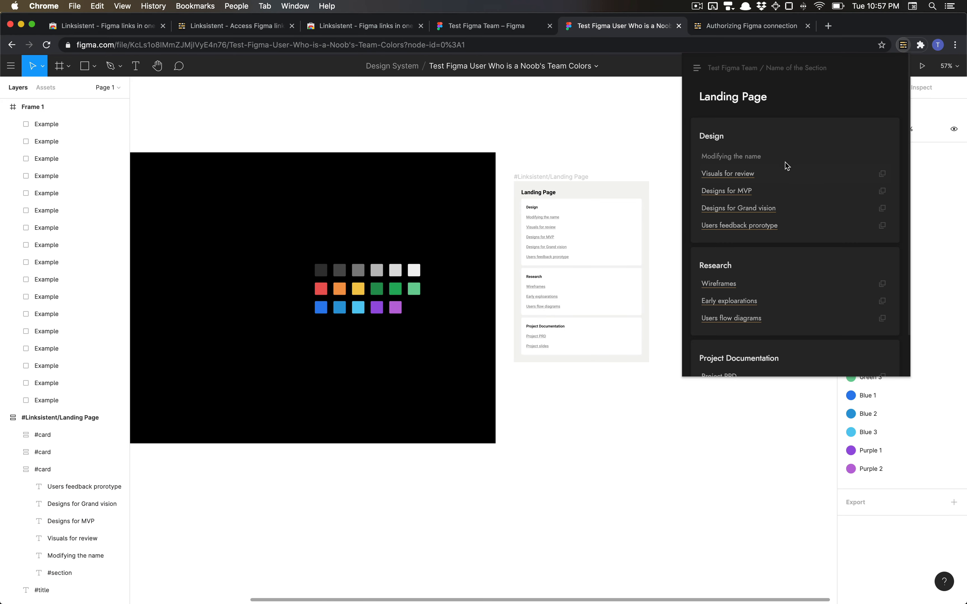
click(713, 175)
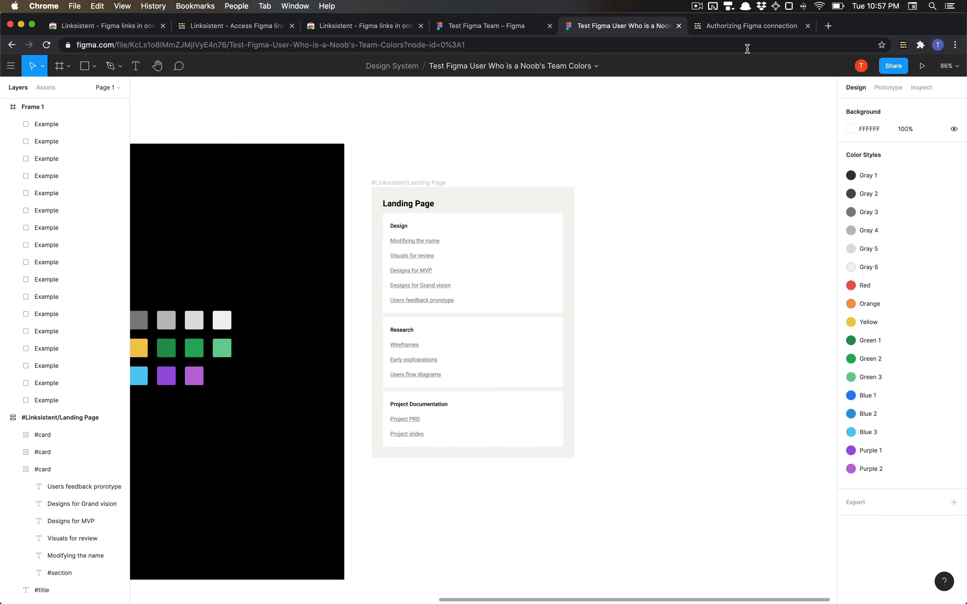
- Open linksistent.com in a new browser tab and copy its full address
click(828, 26)
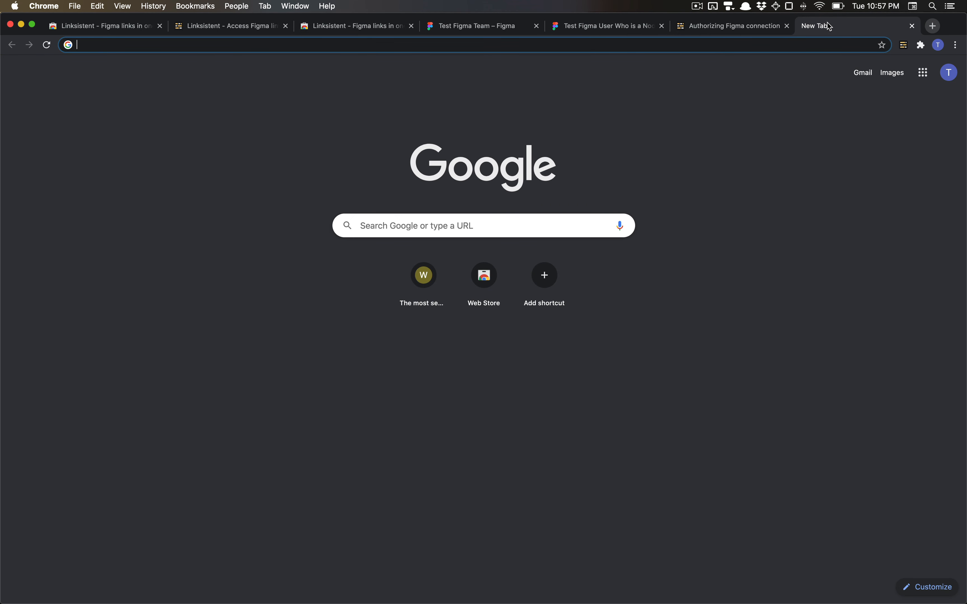
text(linksistent.com)
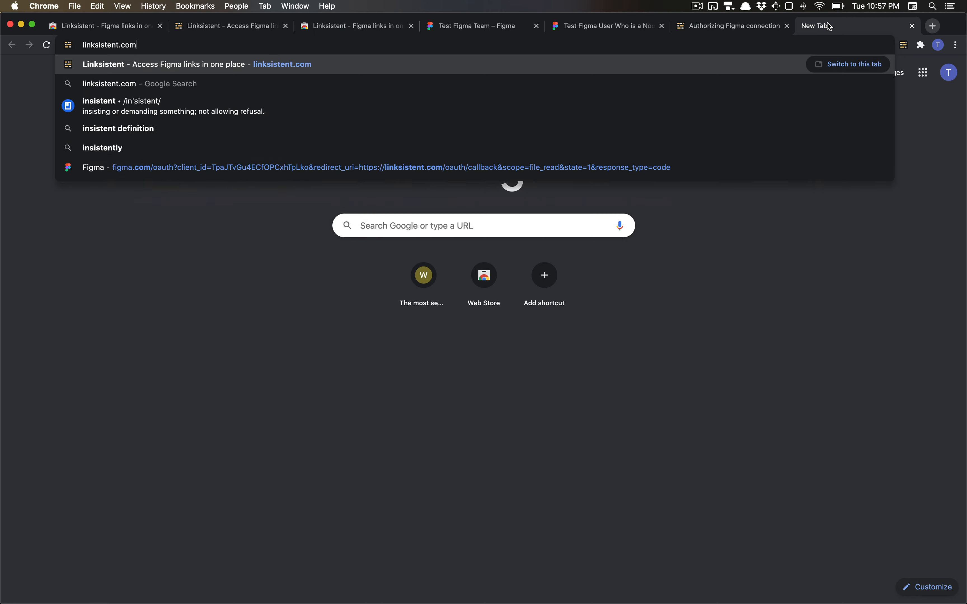
key(Return)
key(super+l)
key(super+c)
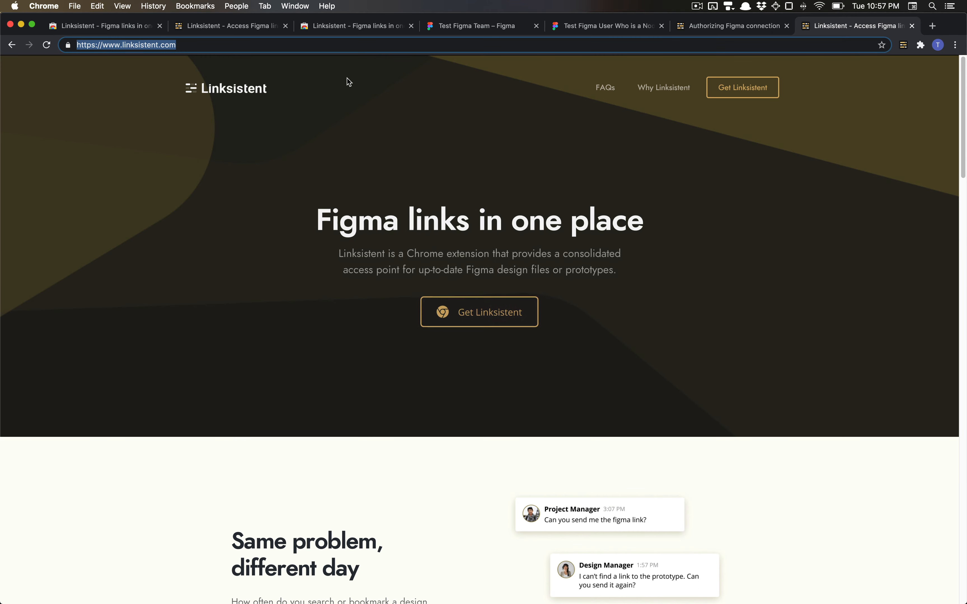
key(super+5)
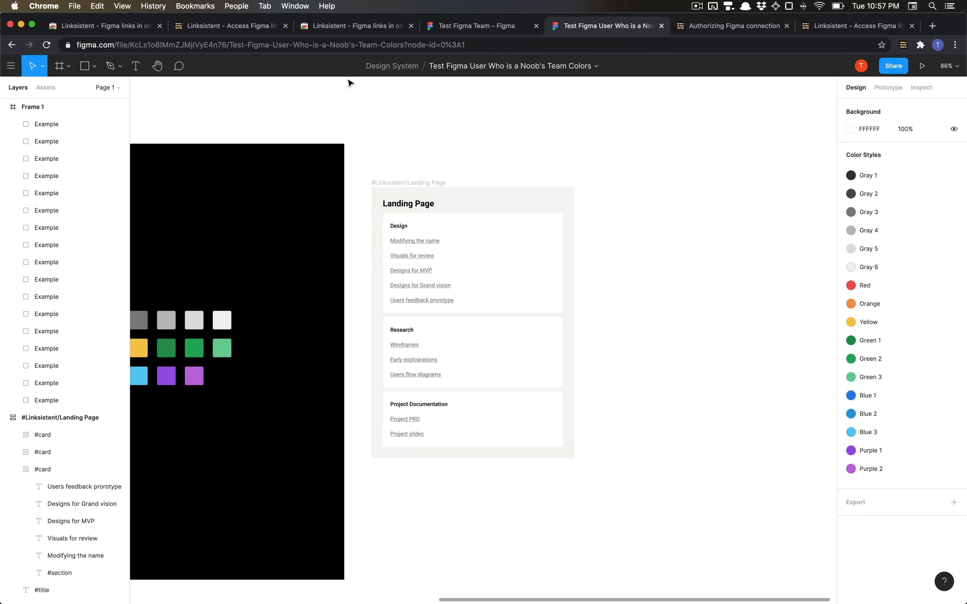
double_click(414, 240)
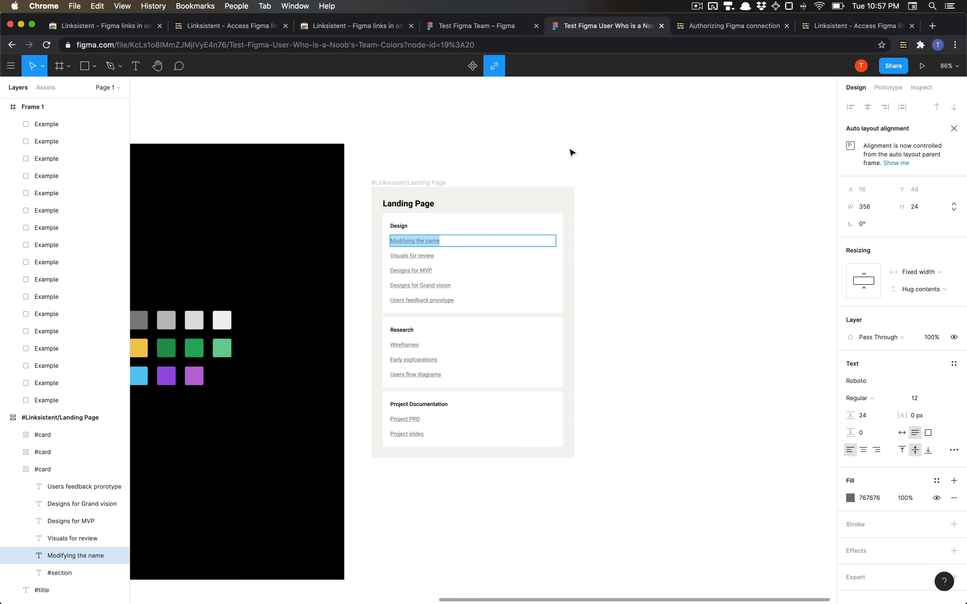
key(super+k)
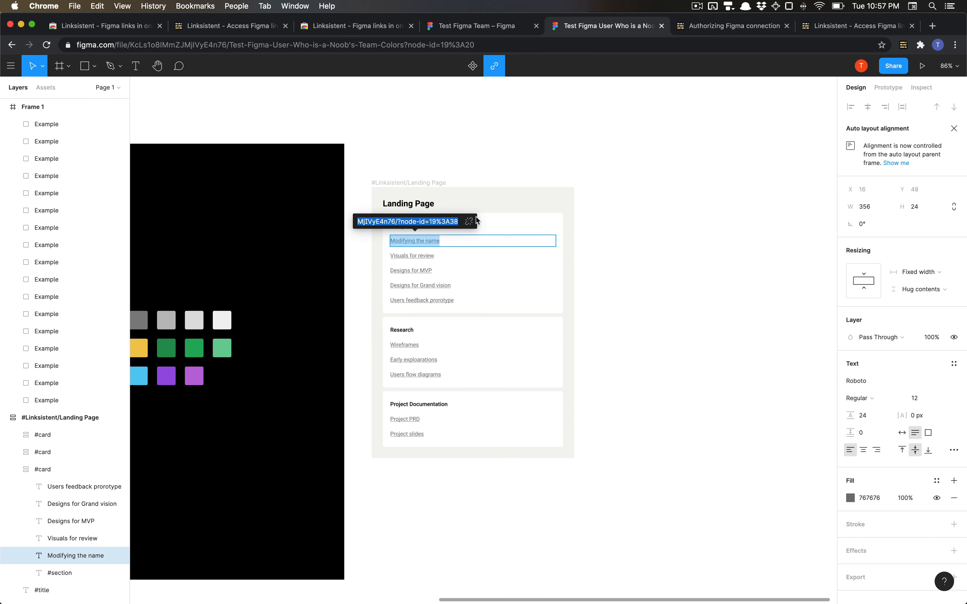
key(super+v)
key(Return)
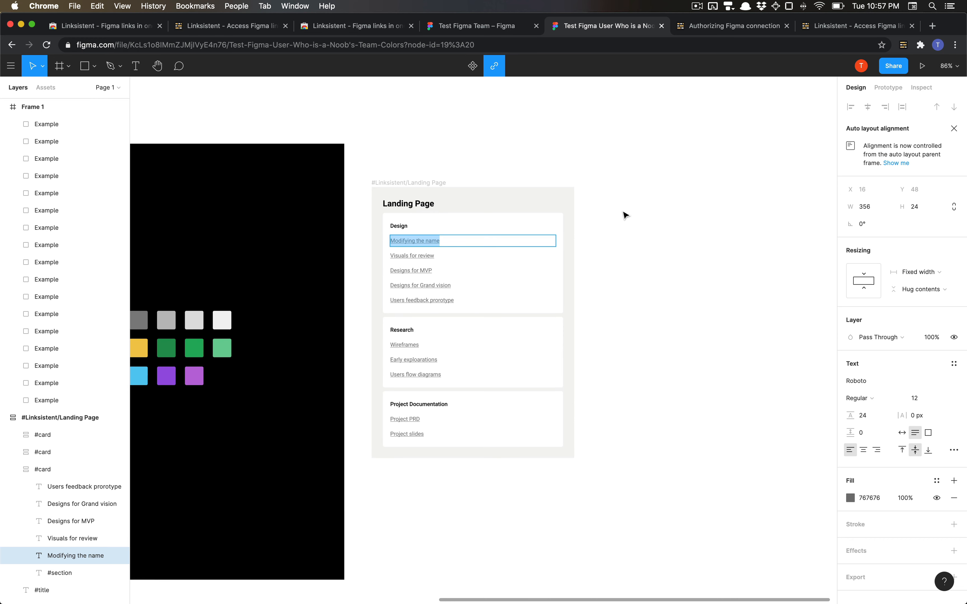
key(Escape)
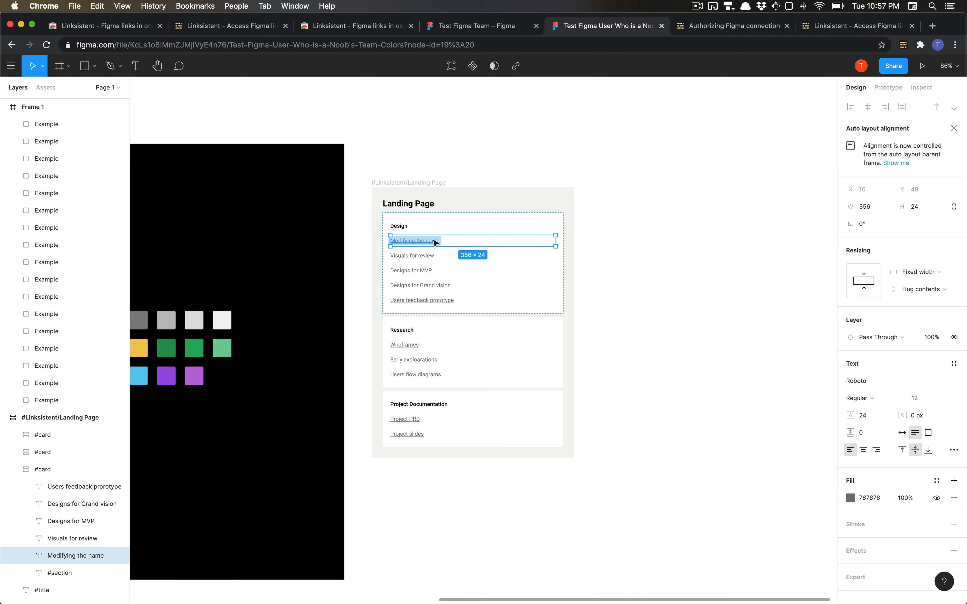
mouse_move(433, 242)
click(630, 164)
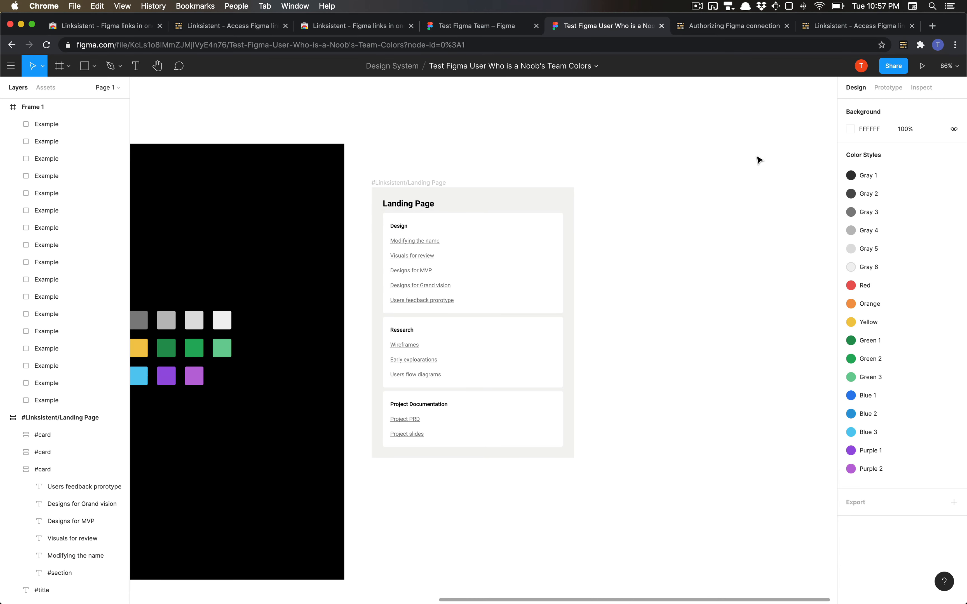
- Copy the Modifying the name link from the Linksistent project page and open it
click(902, 45)
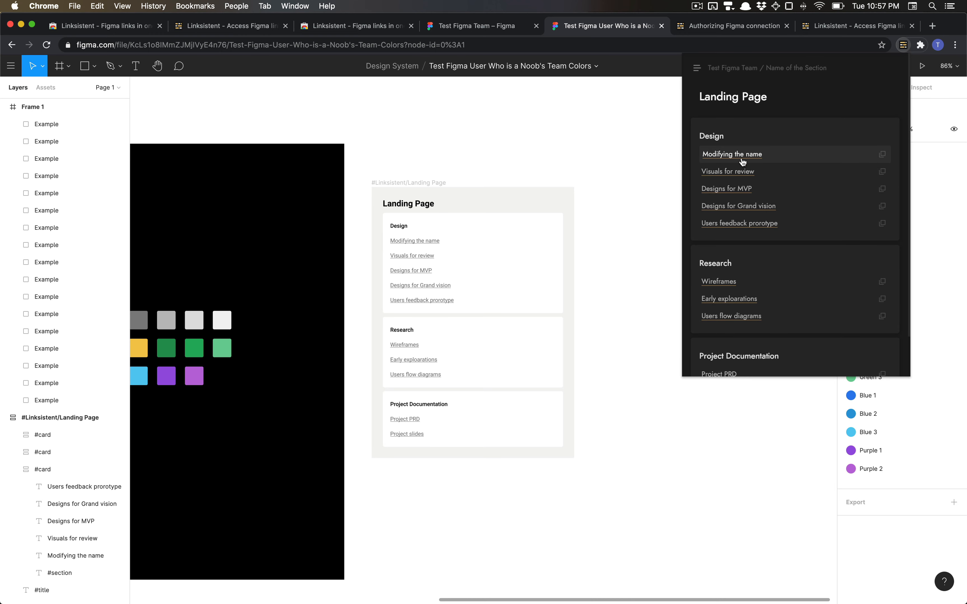
click(882, 154)
click(742, 155)
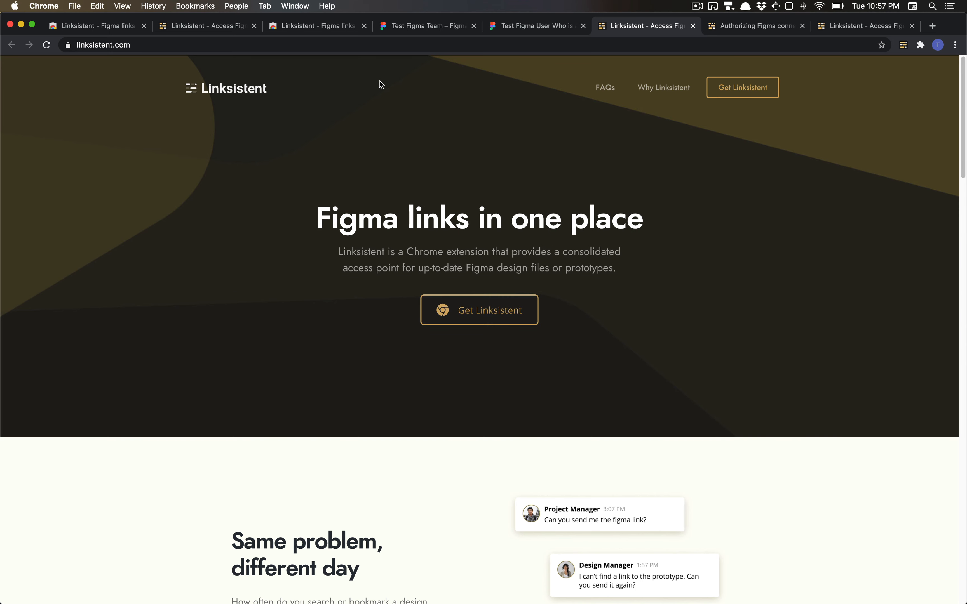
- Open facebook.com in a new browser tab, copy its full address and close the tab
key(super+t)
text(facebook.com)
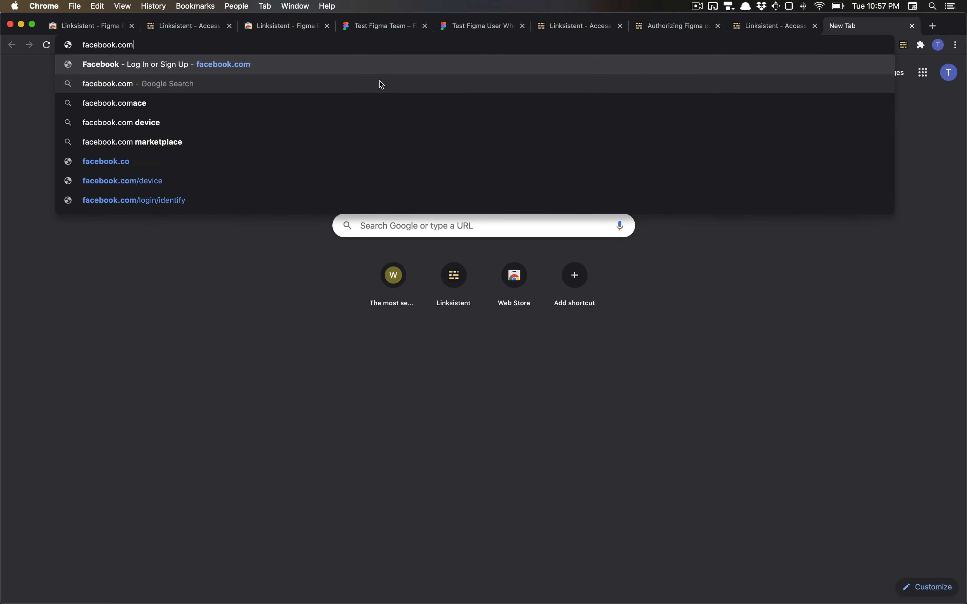
key(Return)
key(super+l)
key(super+c)
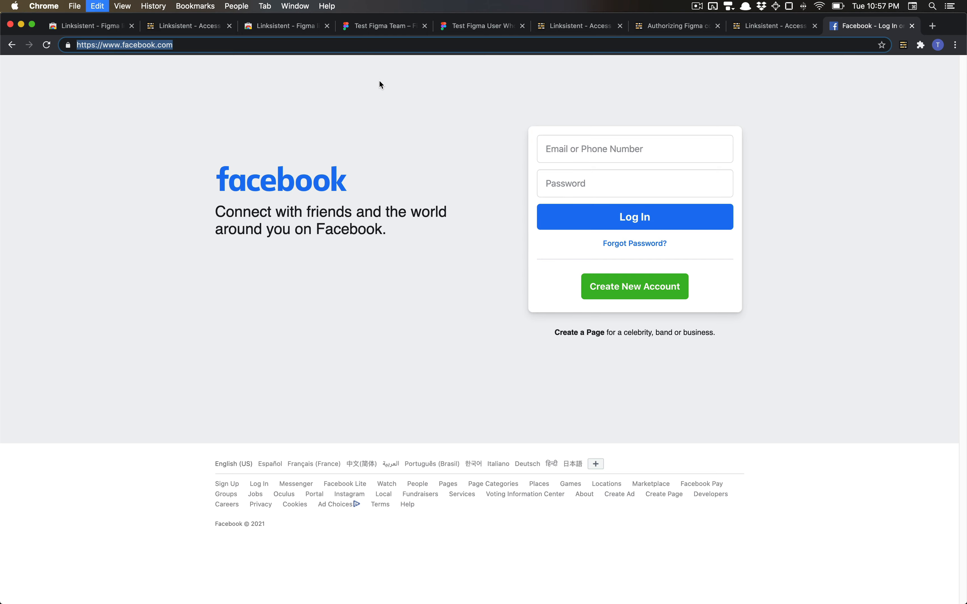
key(super+w)
- Replace the hyperlink on the Design card's Modifying the name text with the copied Facebook address
key(ctrl+shift+Tab)
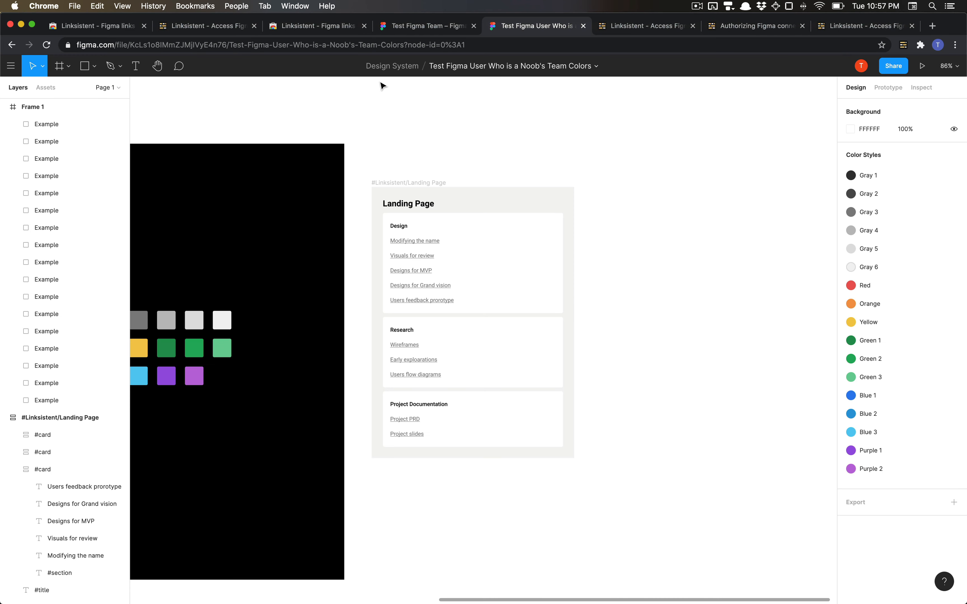
double_click(425, 241)
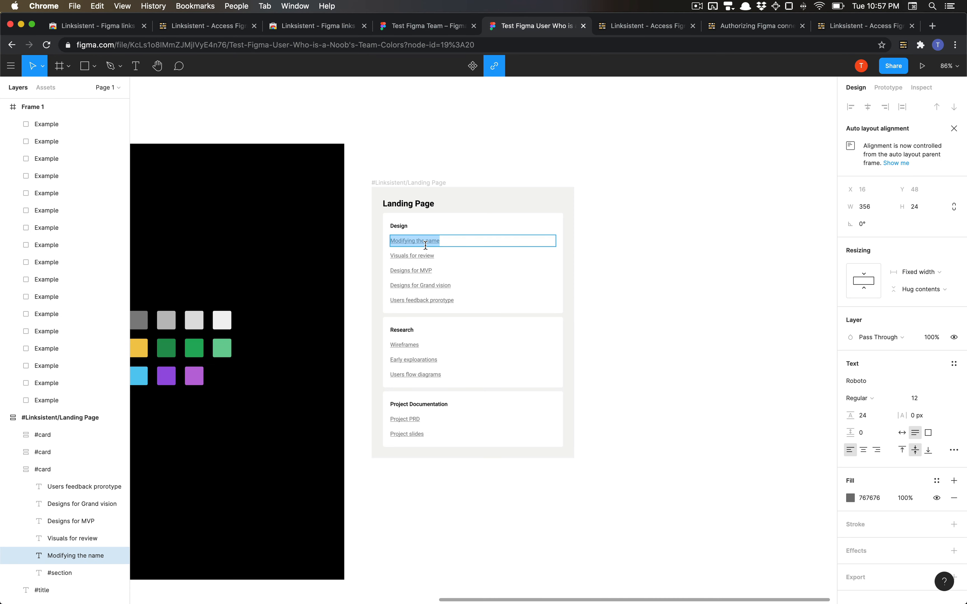
key(super+k)
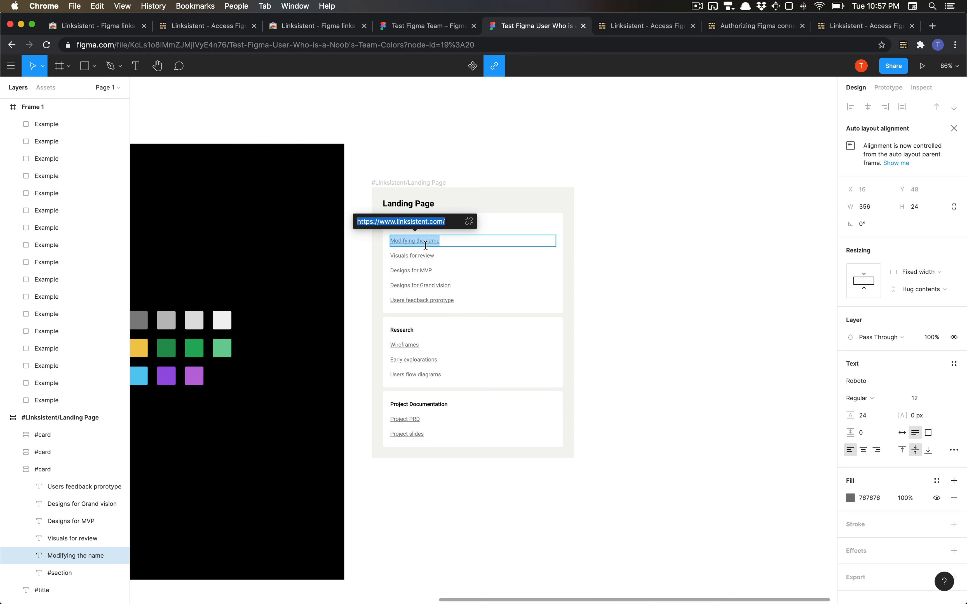
key(Return)
click(623, 241)
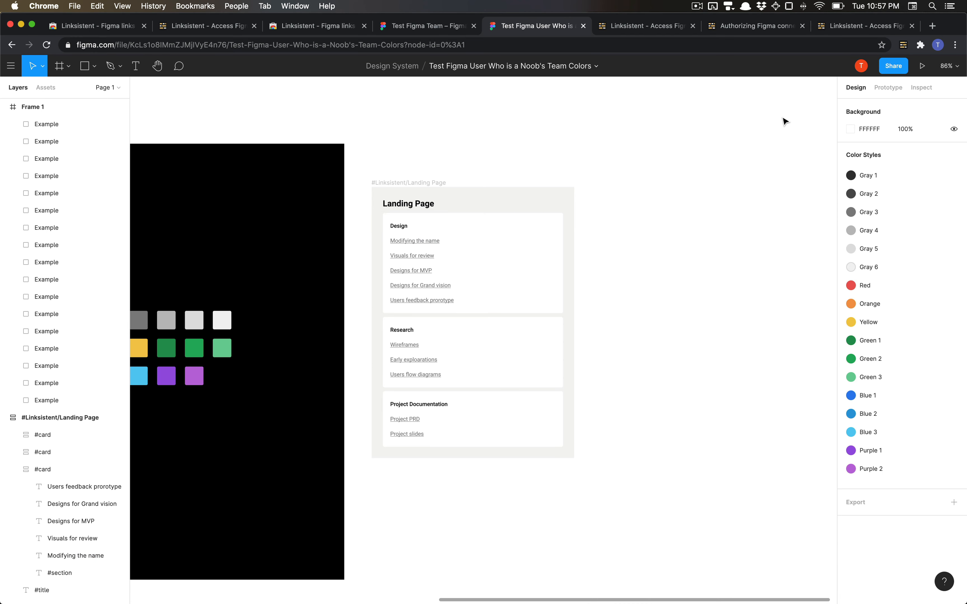
- Open the Modifying the name link from the Linksistent extension to check its target, and close the opened page
click(903, 45)
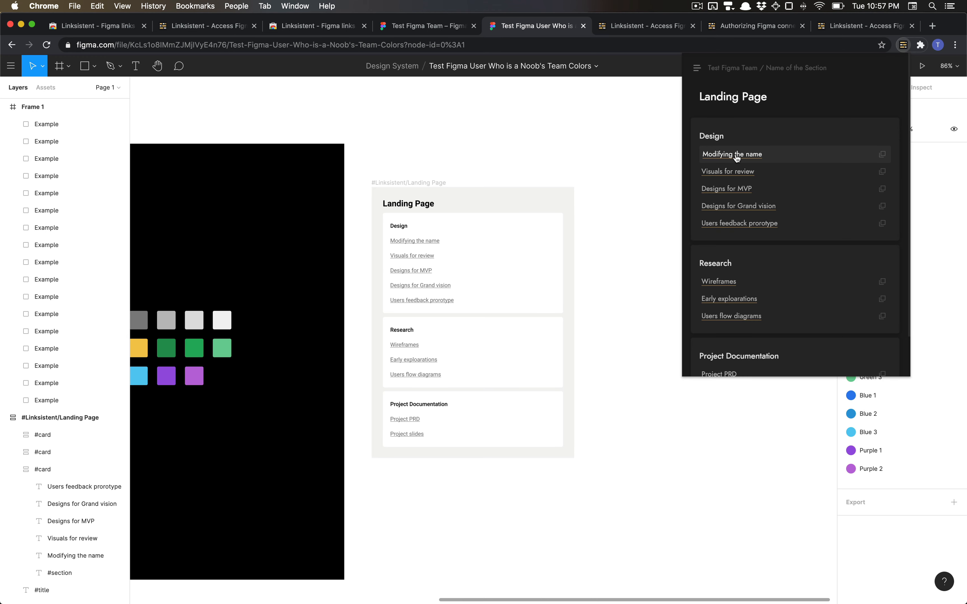
click(737, 156)
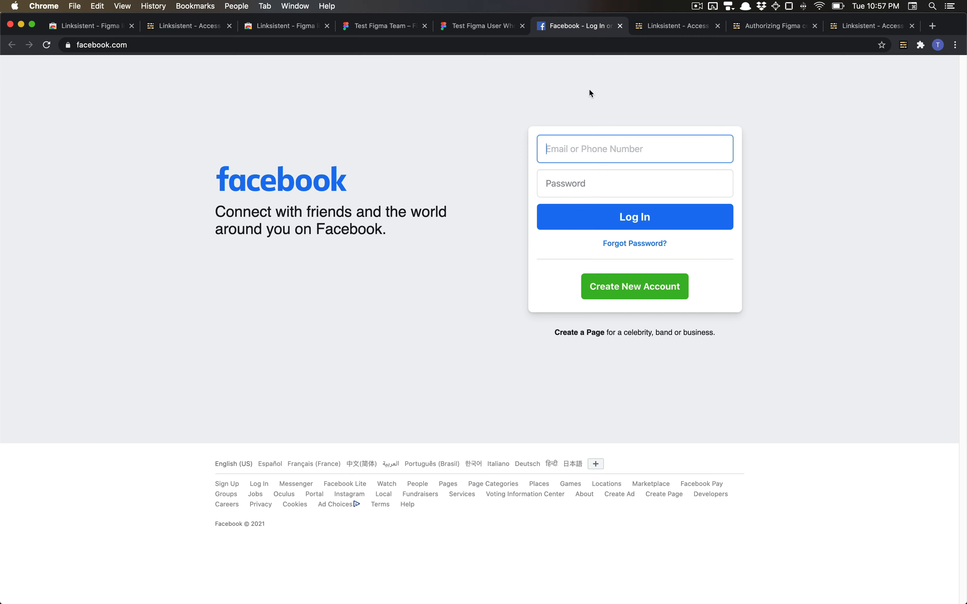
key(super+w)
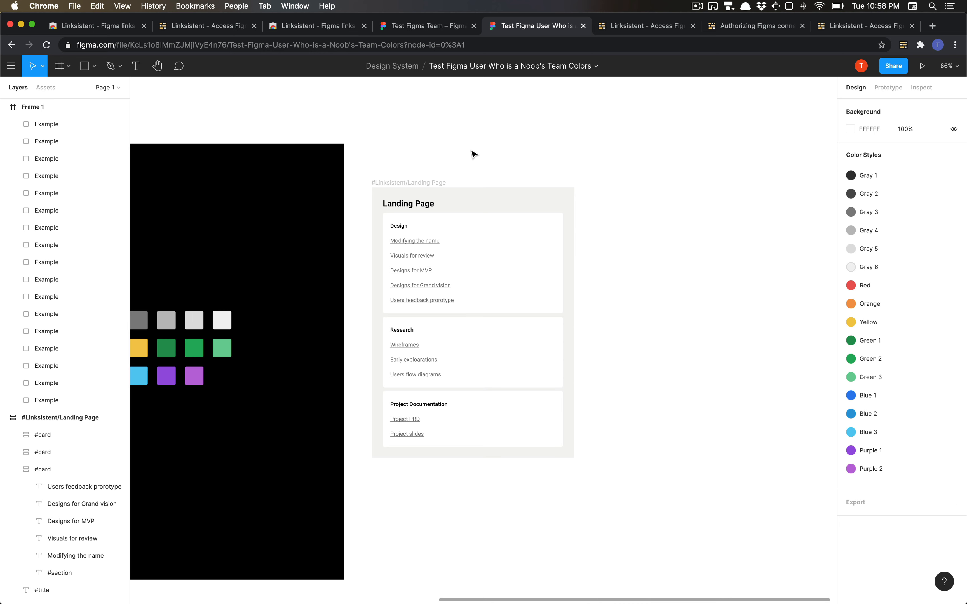
- Move the Research card below the Project Documentation card in the #Linksistent/Landing Page frame
drag(452, 165, 762, 140)
scroll(600, 133, down, 4)
drag(690, 147, 434, 161)
scroll(435, 162, up, 5)
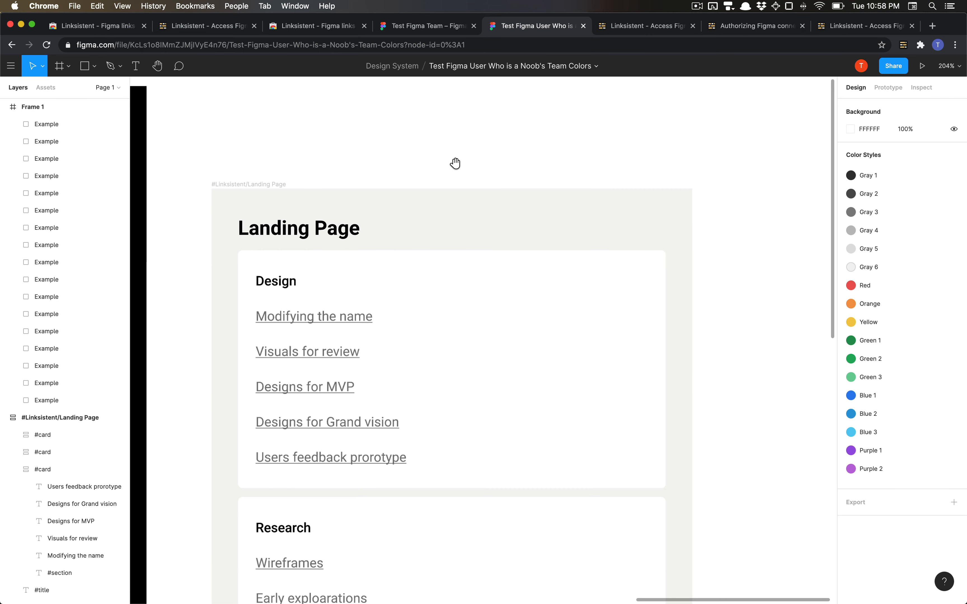
scroll(453, 167, down, 4)
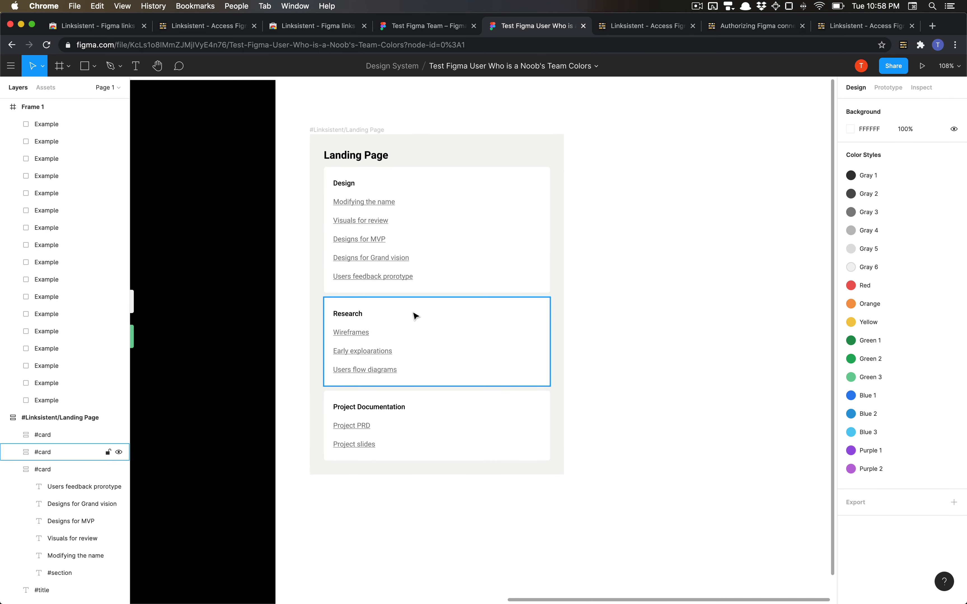
click(462, 319)
click(604, 378)
click(510, 406)
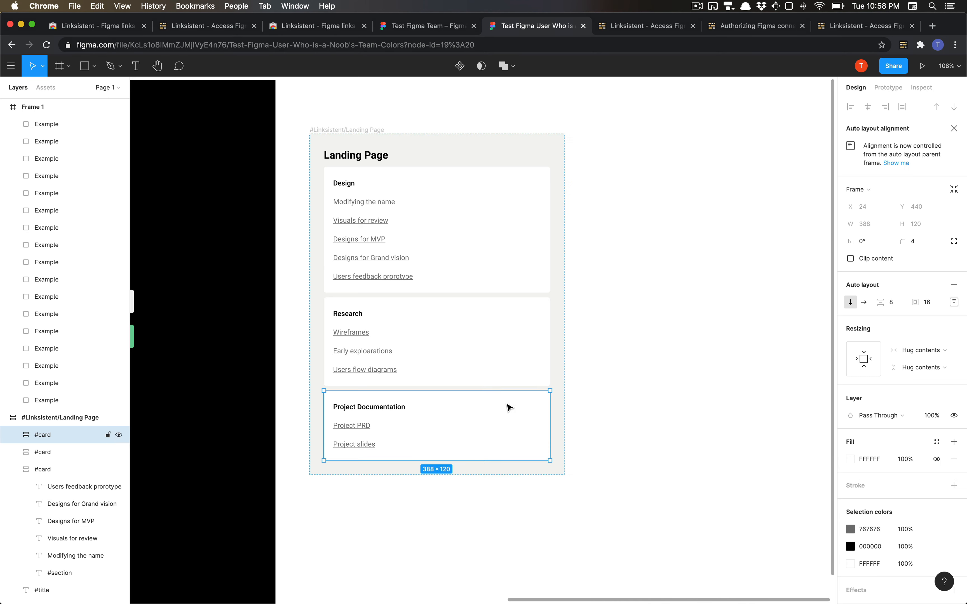
shift+click(469, 351)
scroll(456, 351, up, 1)
click(591, 372)
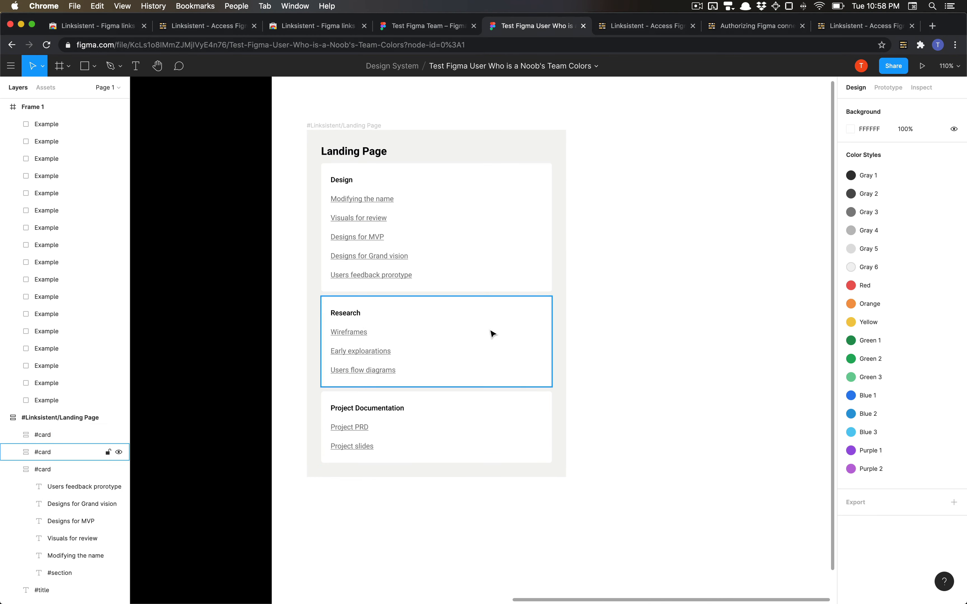
click(490, 331)
key(Down)
click(623, 340)
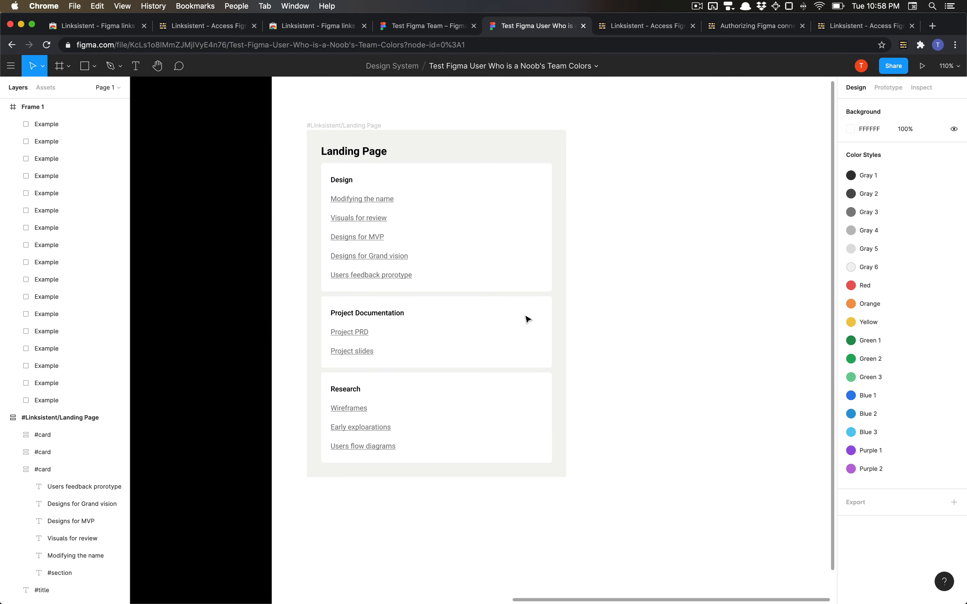
- Examine the order of the Landing Page cards in the Linksistent extension, then close it
click(902, 47)
click(902, 48)
click(902, 47)
scroll(763, 297, down, 1)
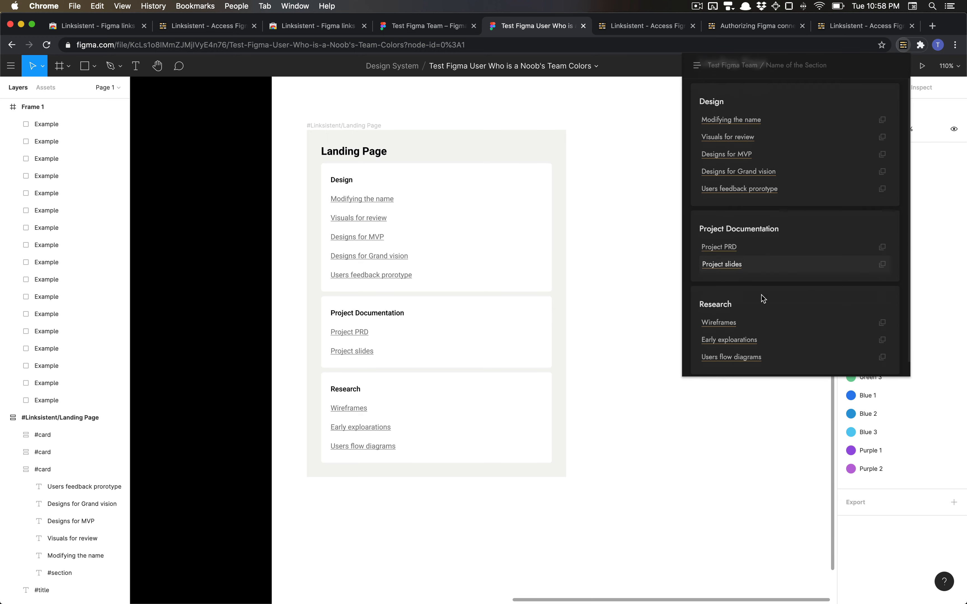
scroll(761, 292, down, 2)
scroll(758, 283, up, 3)
scroll(751, 276, down, 3)
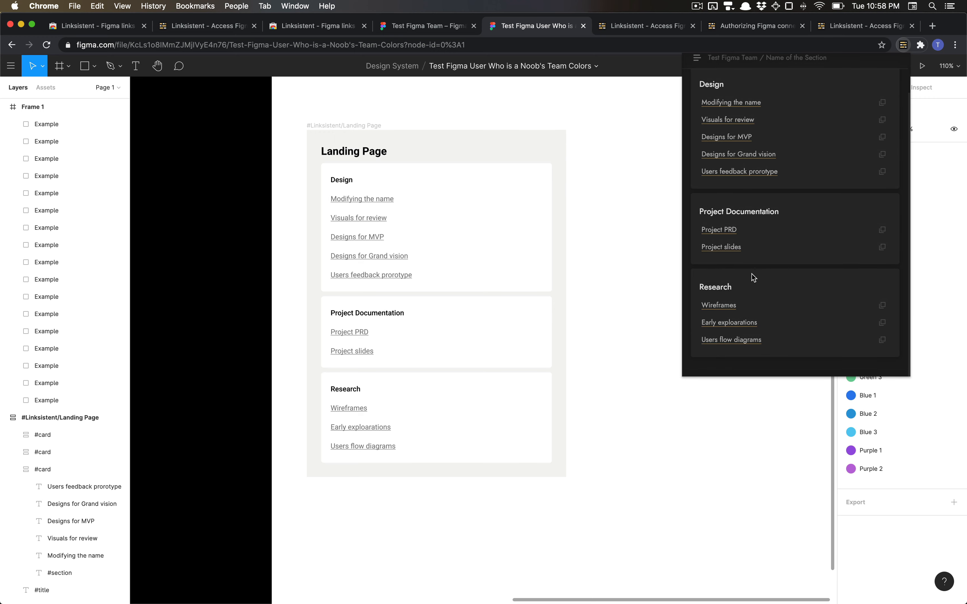
scroll(738, 204, up, 3)
scroll(737, 203, down, 3)
scroll(738, 200, up, 3)
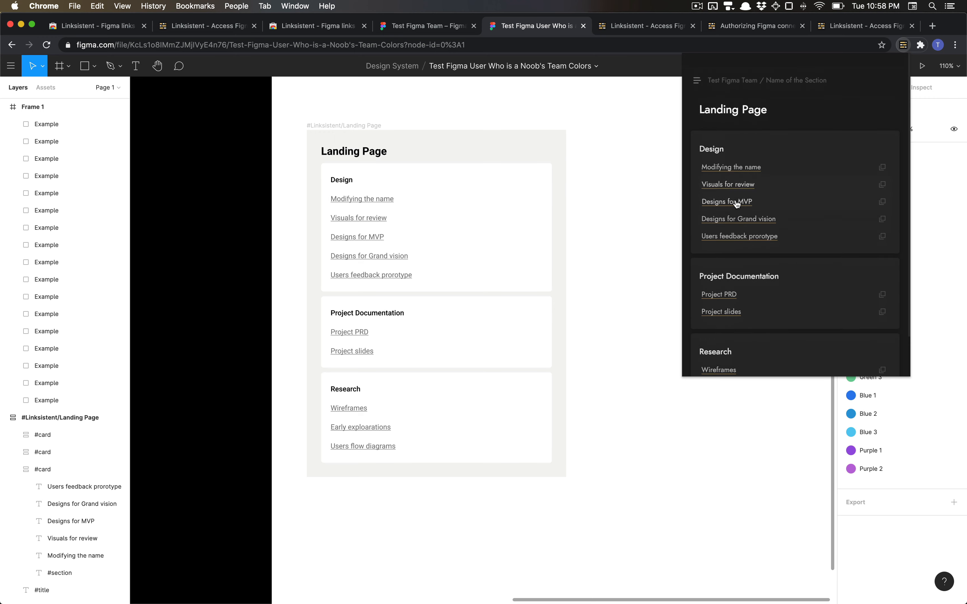
scroll(738, 202, down, 1)
click(640, 118)
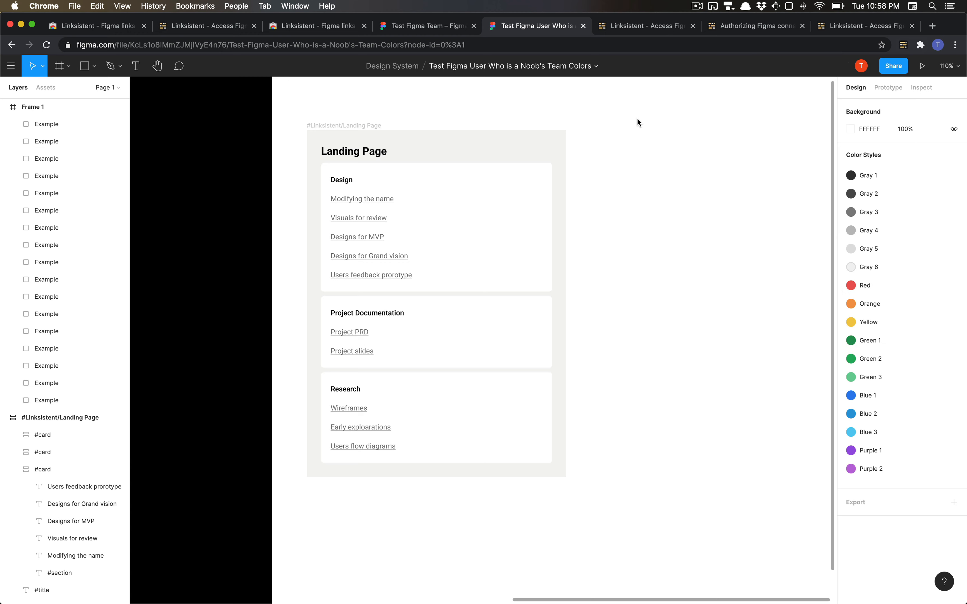
- Move the Research card above the Design card so it comes first in the Landing Page frame
click(420, 386)
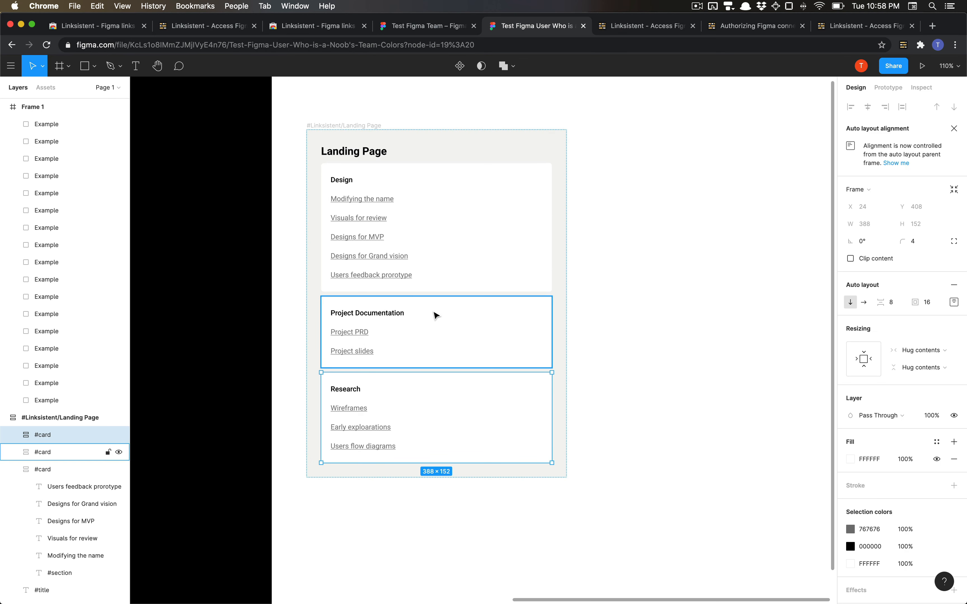
key(Up)
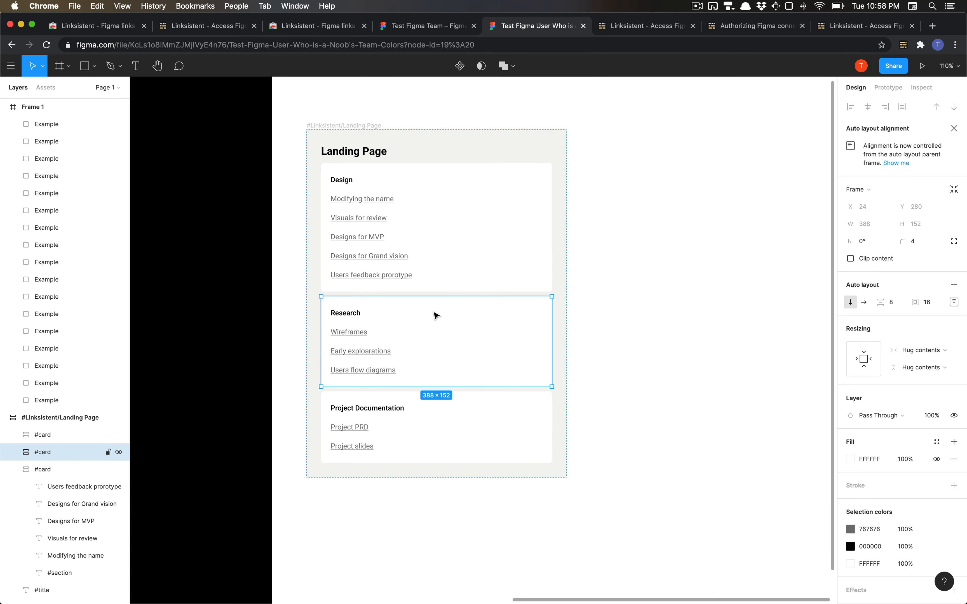
key(Up)
click(641, 270)
click(533, 205)
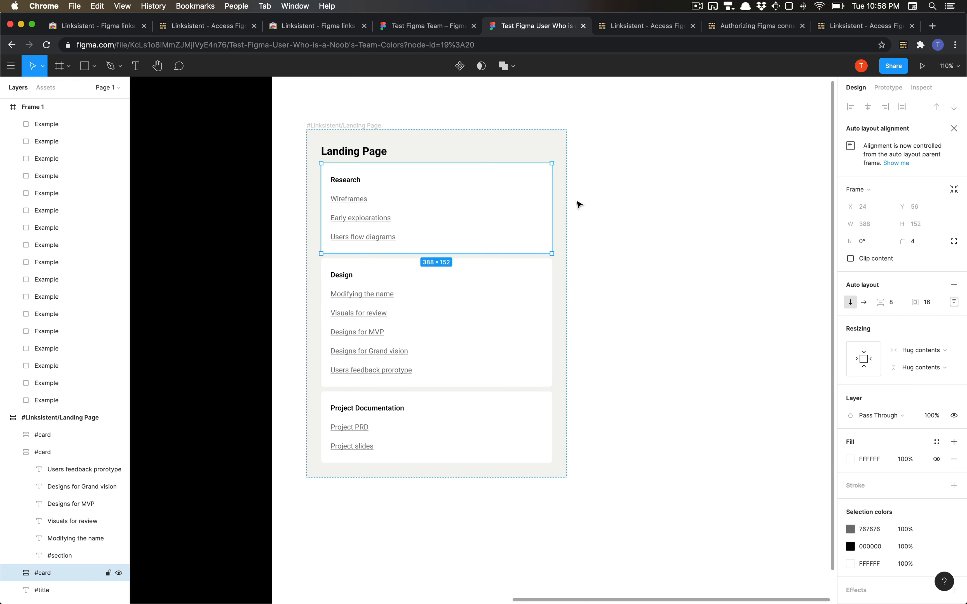
click(631, 212)
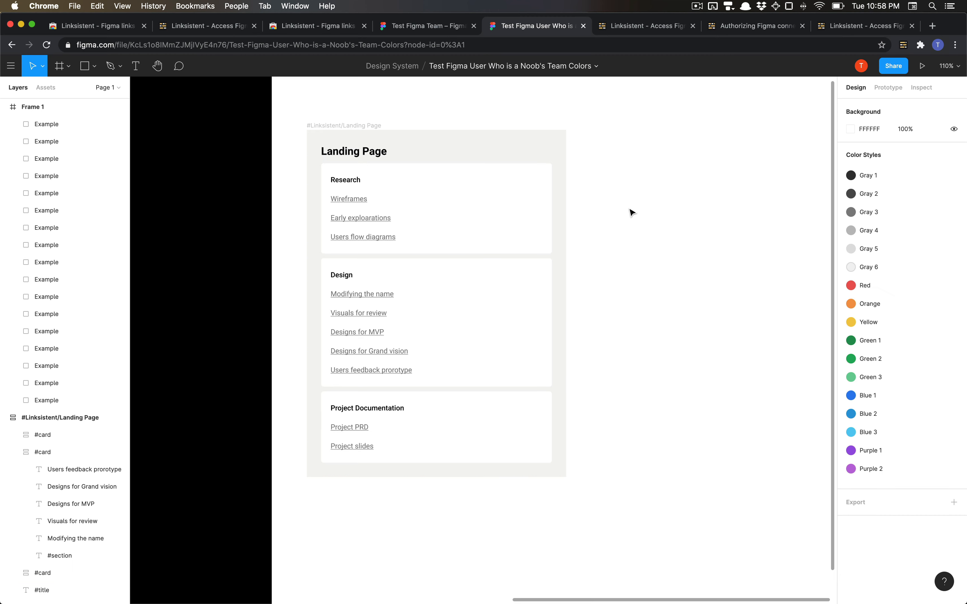
- Check the Landing Page in the Linksistent extension again for the position of the Research card
click(332, 125)
click(746, 92)
click(903, 45)
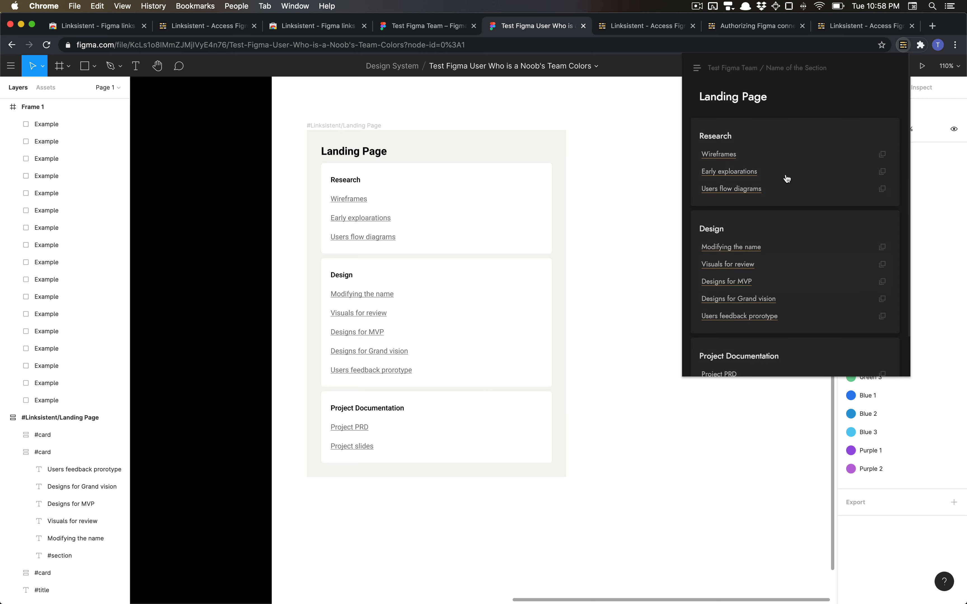
scroll(727, 339, down, 2)
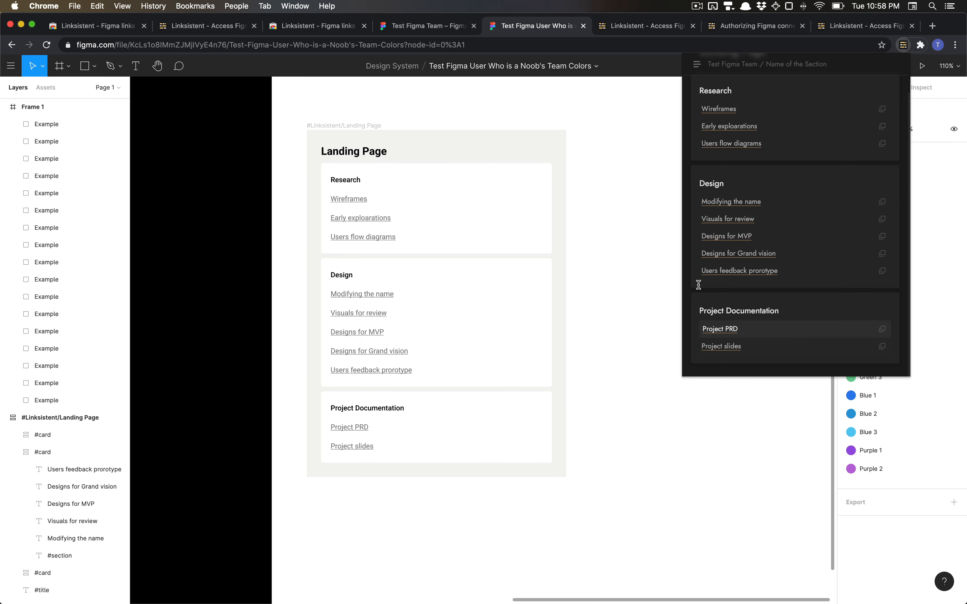
scroll(799, 215, up, 2)
click(636, 225)
- Move the Research card back down between the Design and Project Documentation cards
scroll(627, 219, up, 2)
click(482, 258)
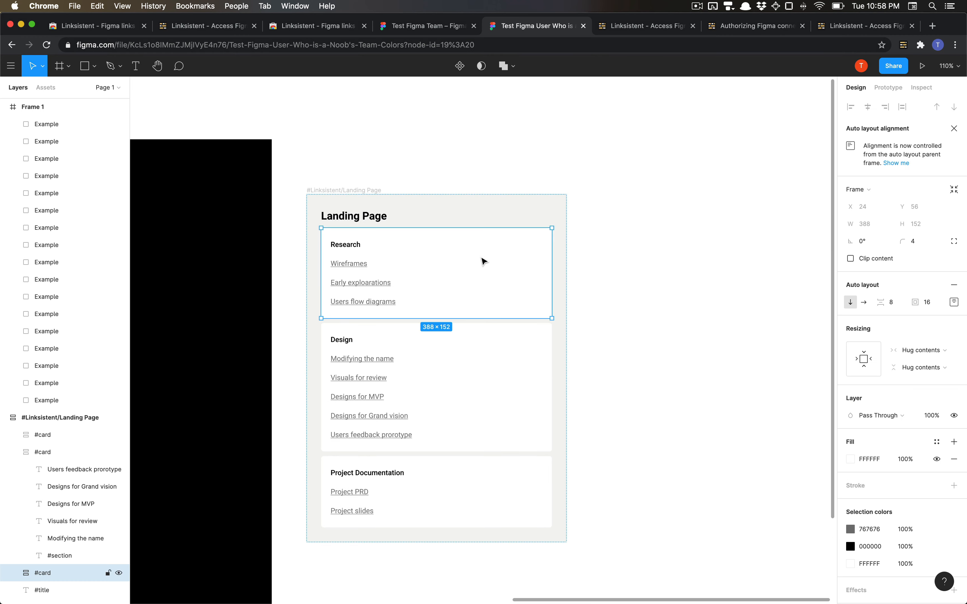
drag(460, 169, 489, 108)
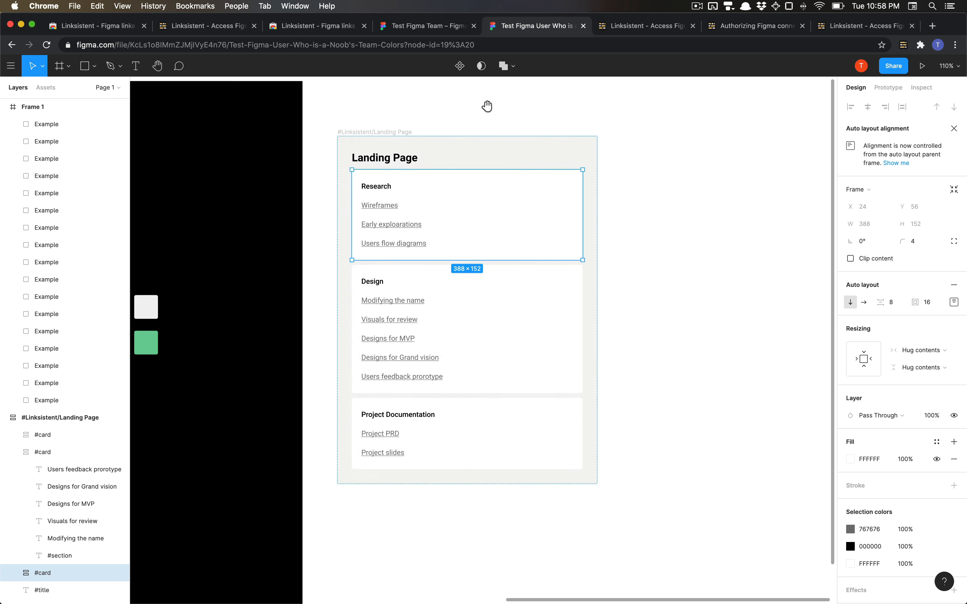
key(Down)
click(588, 276)
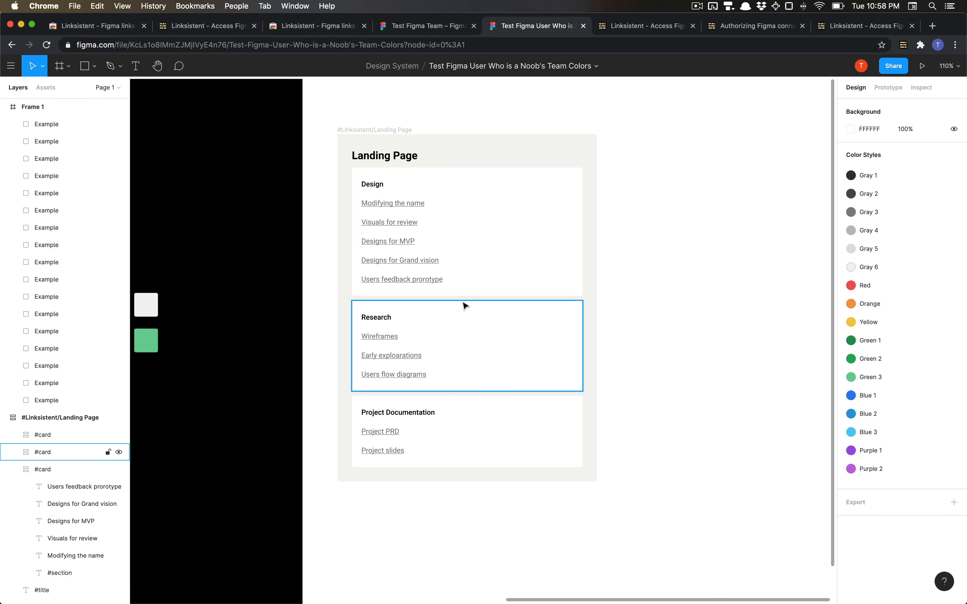
- Delete the Users feedback prorotype text from the Design card and check the card's list in the Linksistent extension
super+click(432, 278)
double_click(432, 277)
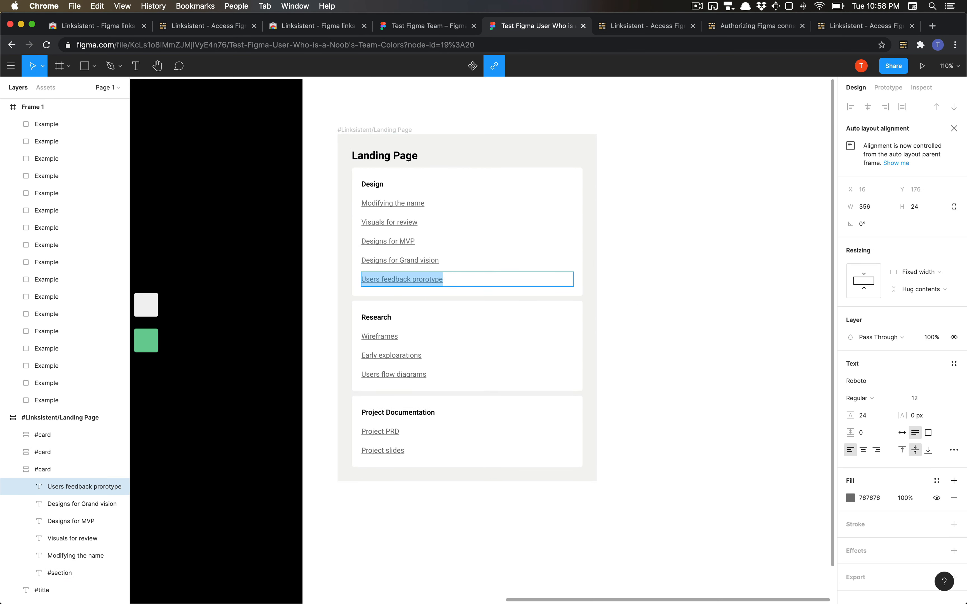
key(BackSpace)
key(Escape)
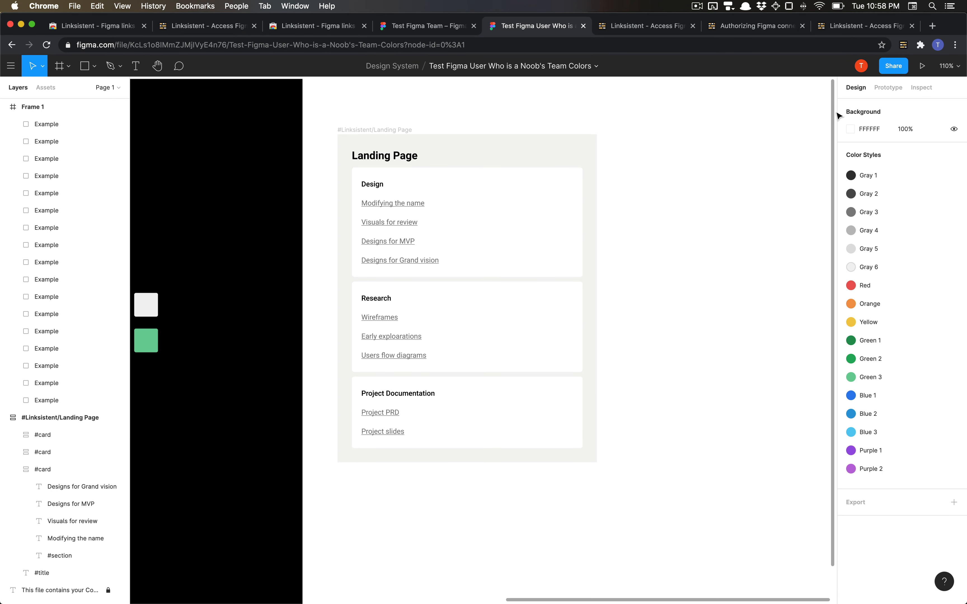
click(900, 46)
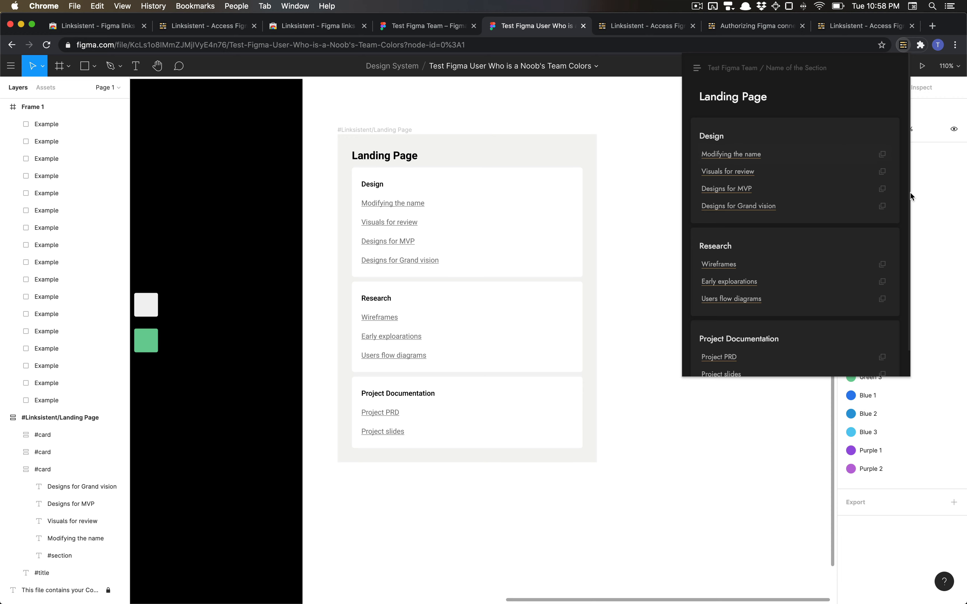
click(357, 129)
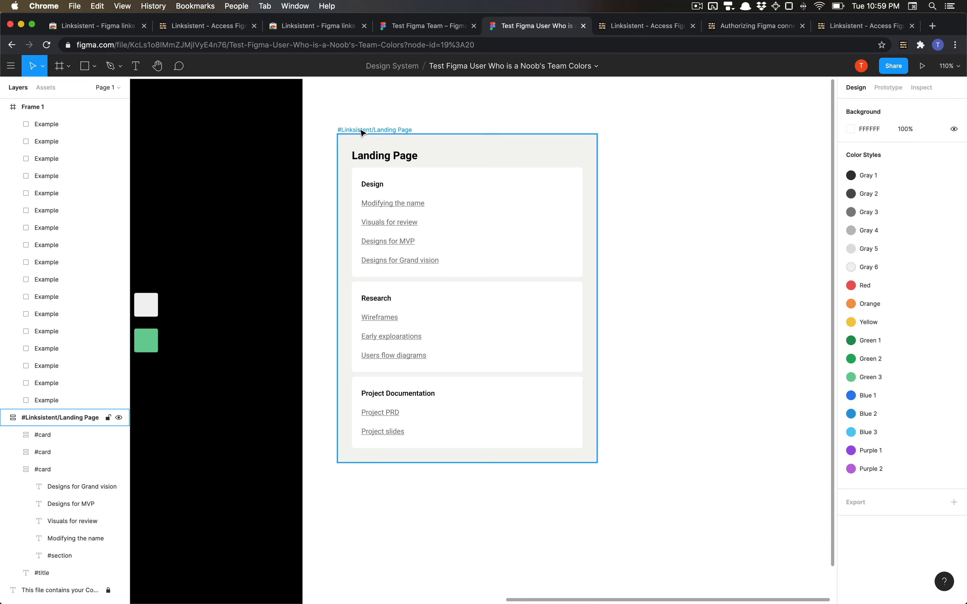
click(360, 129)
click(428, 118)
scroll(428, 117, down, 3)
scroll(427, 120, down, 3)
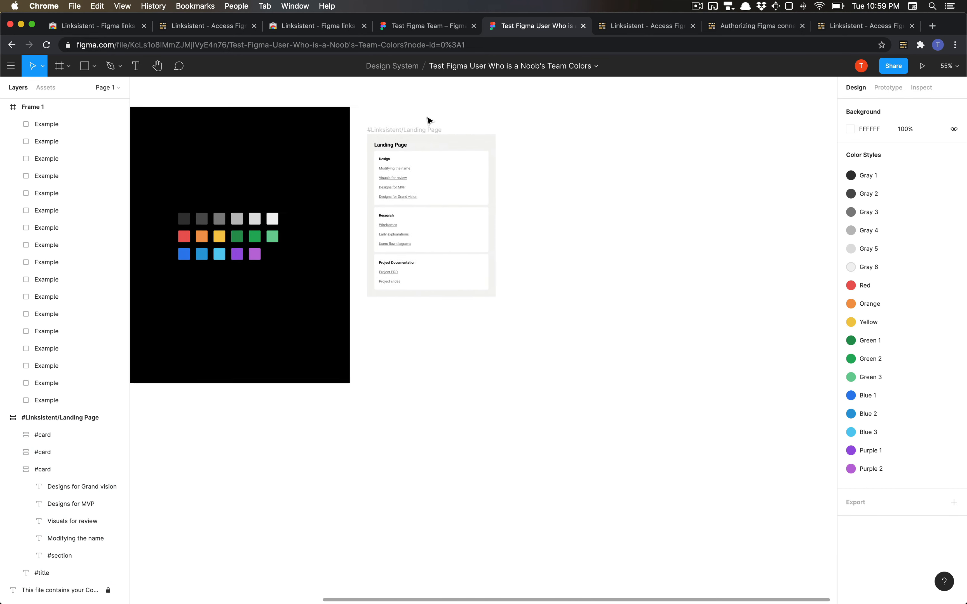
scroll(427, 120, up, 5)
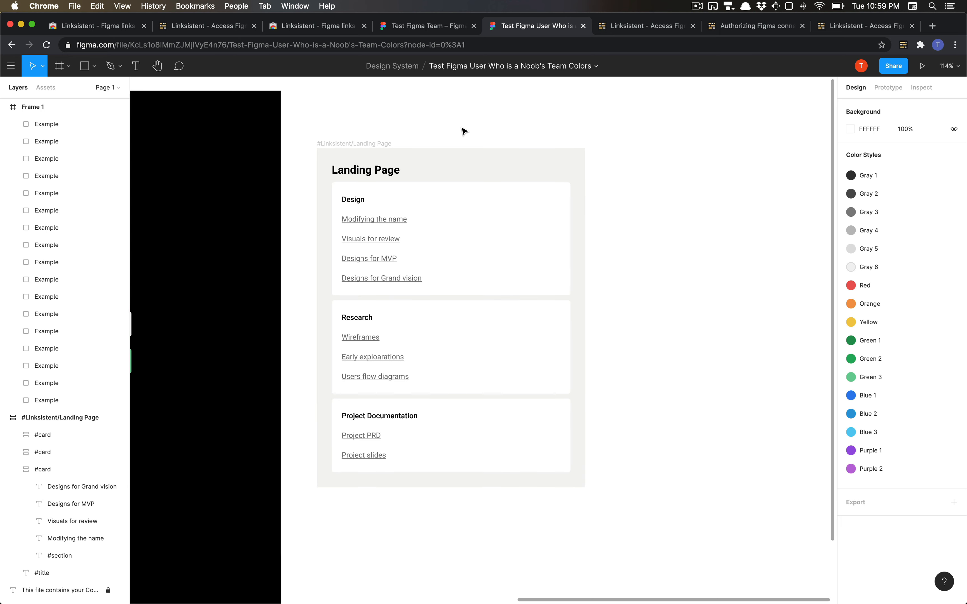
scroll(463, 131, up, 3)
scroll(462, 131, down, 3)
scroll(463, 131, up, 3)
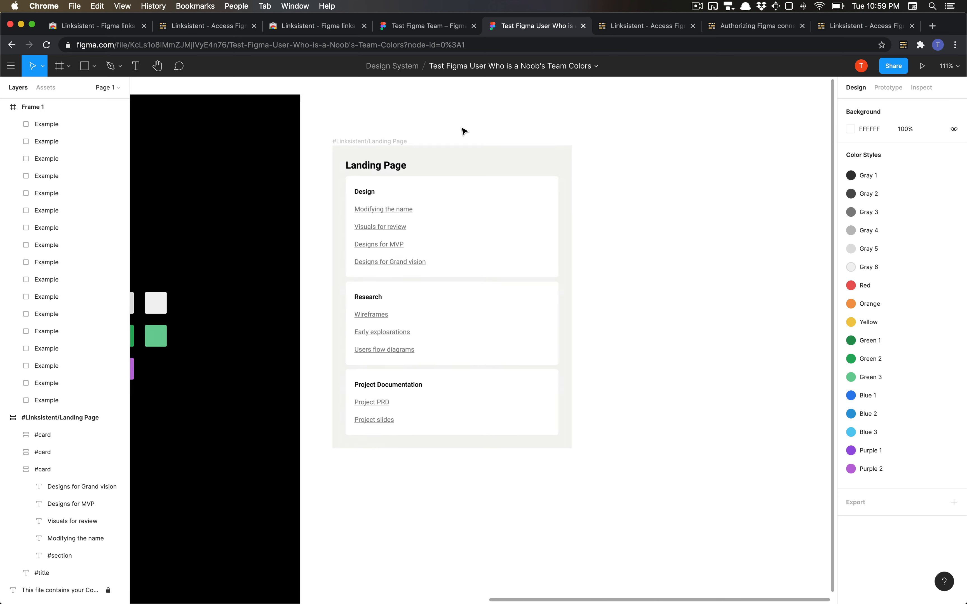
scroll(463, 131, down, 5)
scroll(463, 131, right, 2)
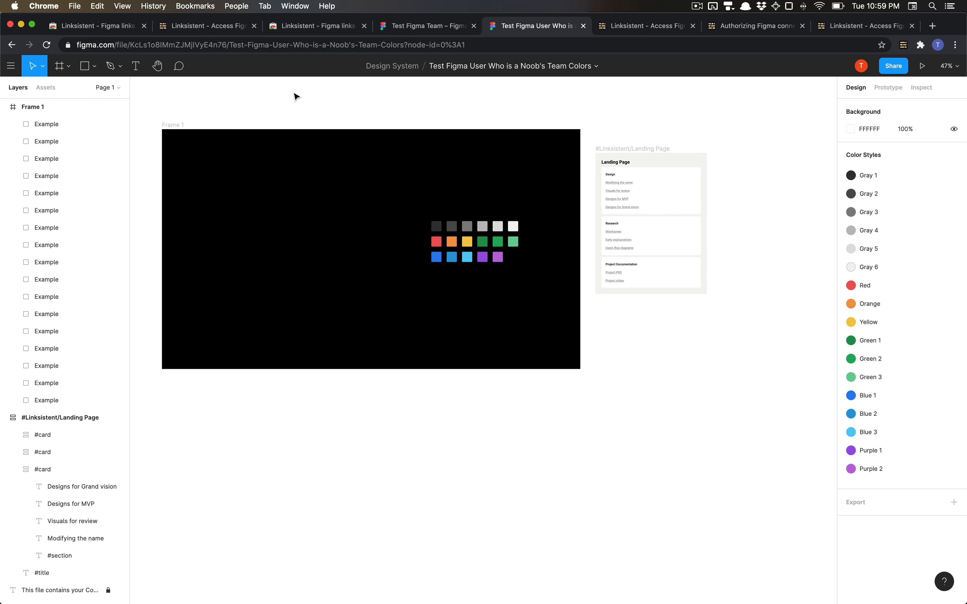
- Read the copied note about the team id number in the clipboard history, and close the history without pasting
key(alt+super+c)
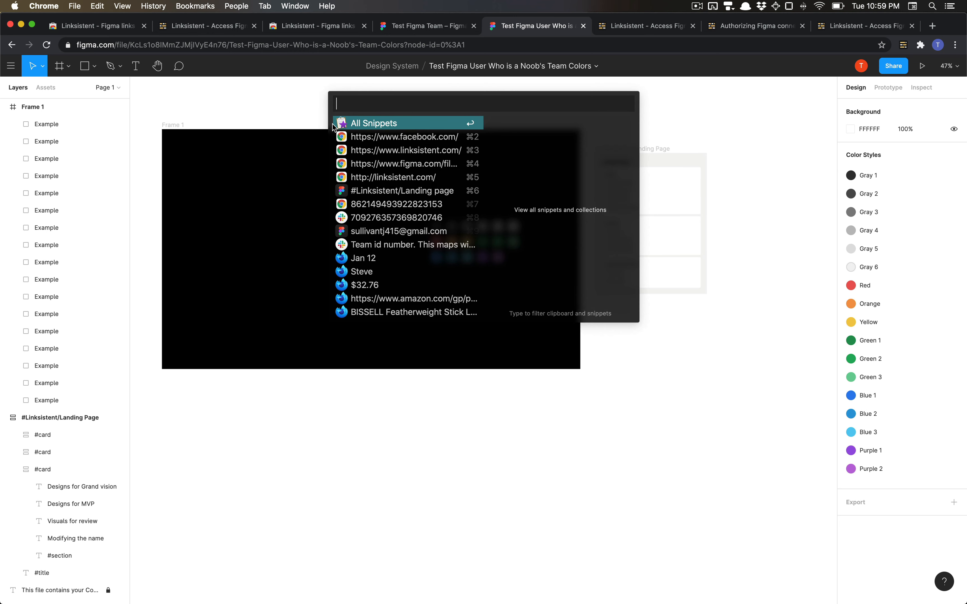
key(Down)
key(Down)
key(Down)
key(Down)
key(Down)
key(Down)
key(Down)
key(Down)
key(Down)
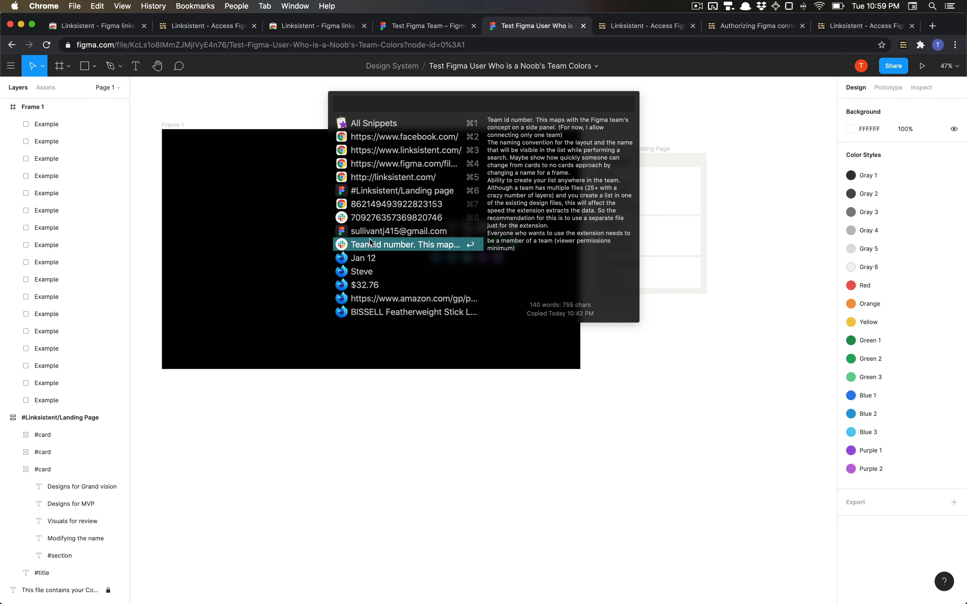
key(Escape)
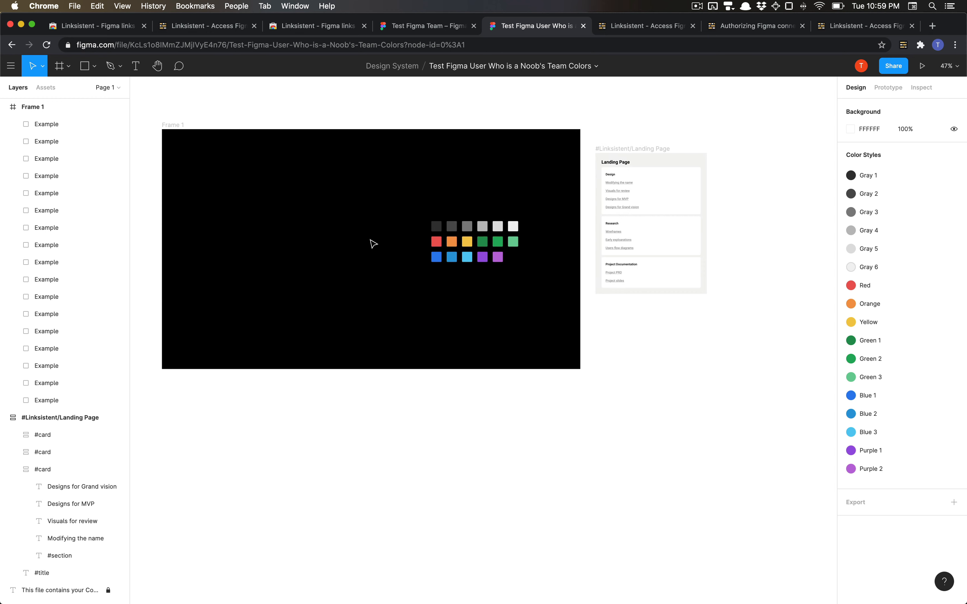
drag(656, 155, 656, 131)
click(660, 101)
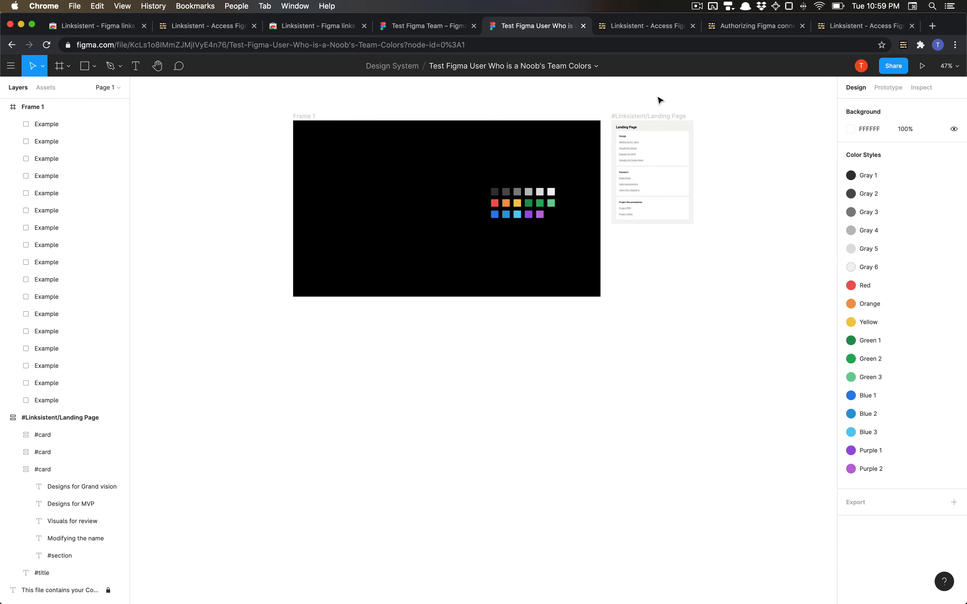
scroll(620, 100, up, 5)
click(480, 135)
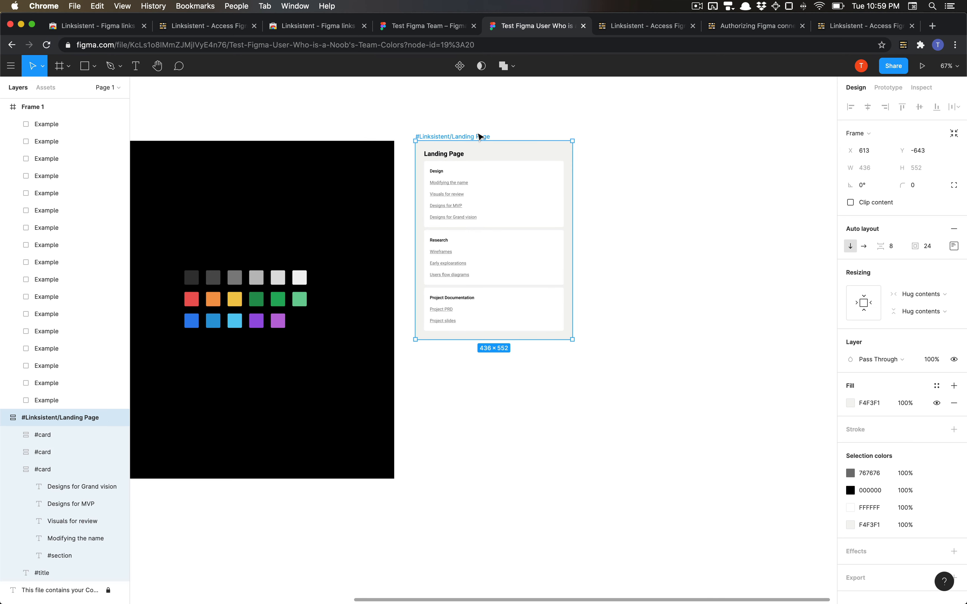
key(Escape)
click(512, 291)
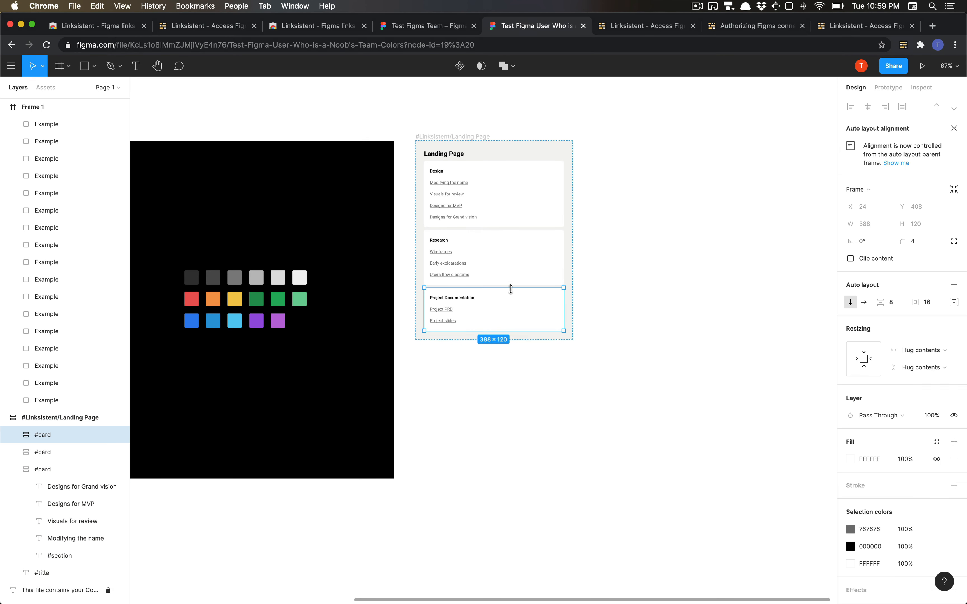
- Duplicate the Project Documentation card twice in the #Linksistent/Landing Page frame
key(super+d)
key(super+d)
click(629, 257)
click(448, 135)
click(465, 115)
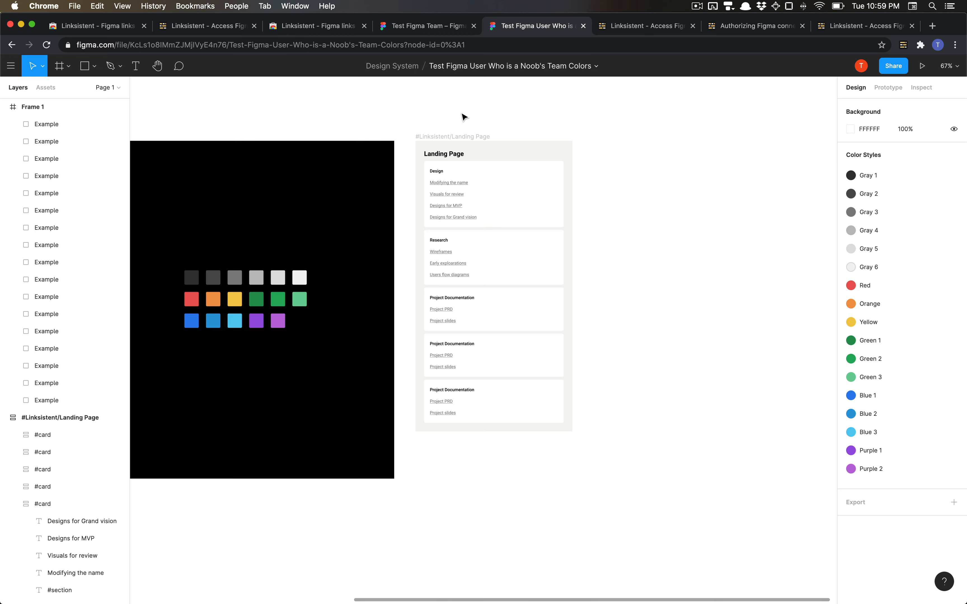
click(460, 137)
click(675, 167)
click(504, 412)
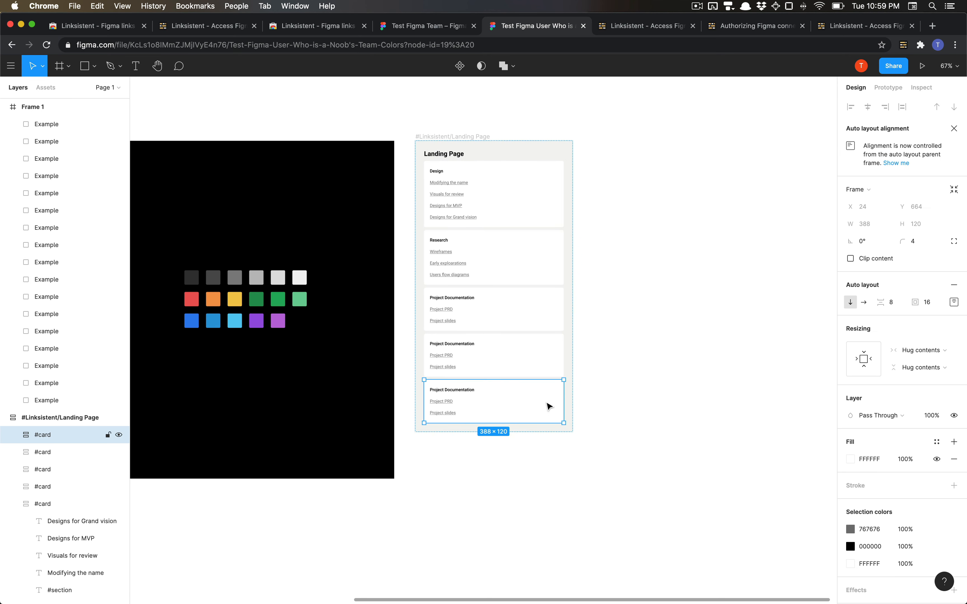
click(659, 288)
click(519, 395)
click(760, 134)
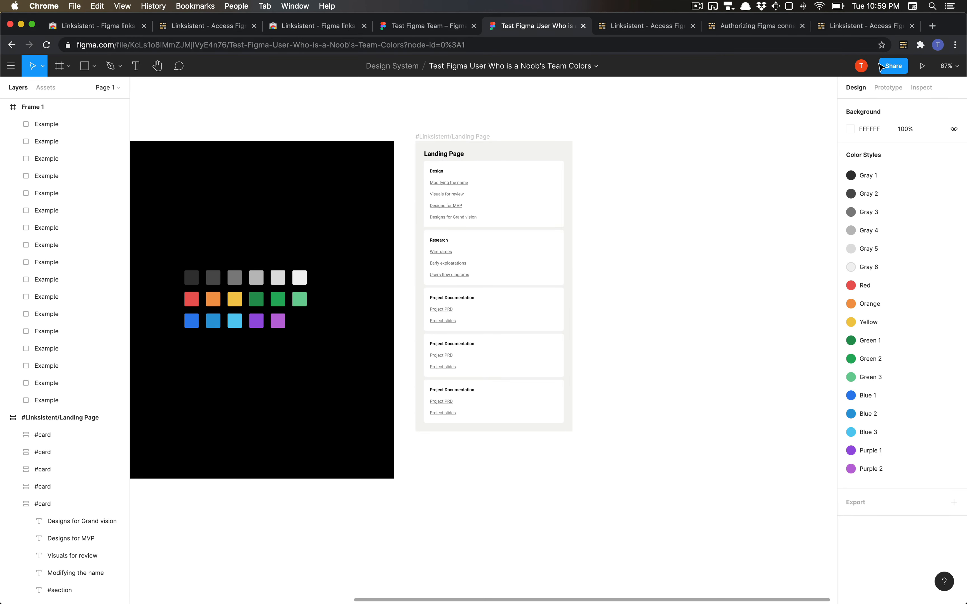
- Check the Landing Page in the Linksistent extension for the duplicated Project Documentation cards
click(903, 46)
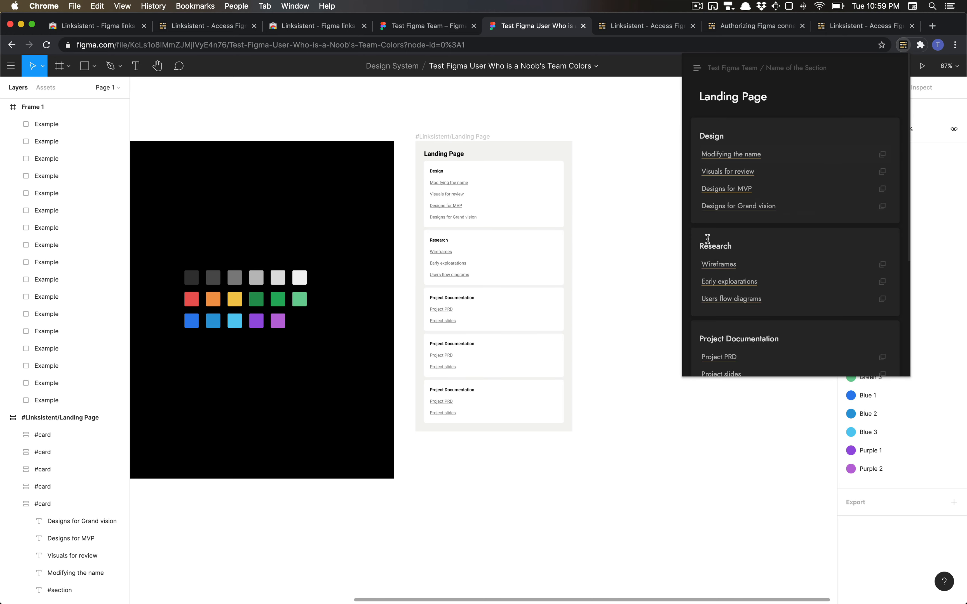
scroll(794, 242, down, 5)
click(650, 199)
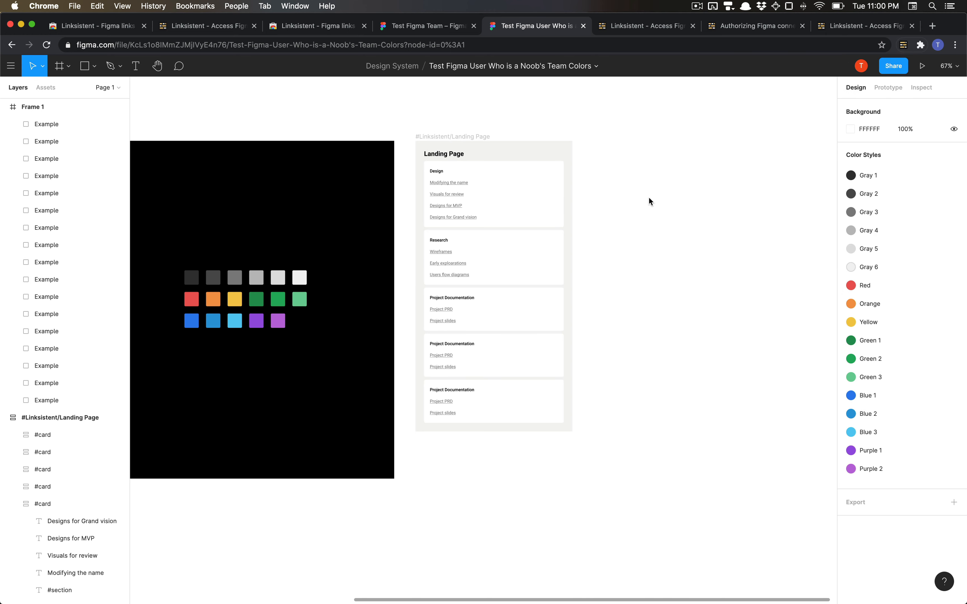
- Rename the headings of the three Project Documentation cards, from top to bottom, as Project 1, Project 2 and Project 3
double_click(463, 394)
double_click(463, 394)
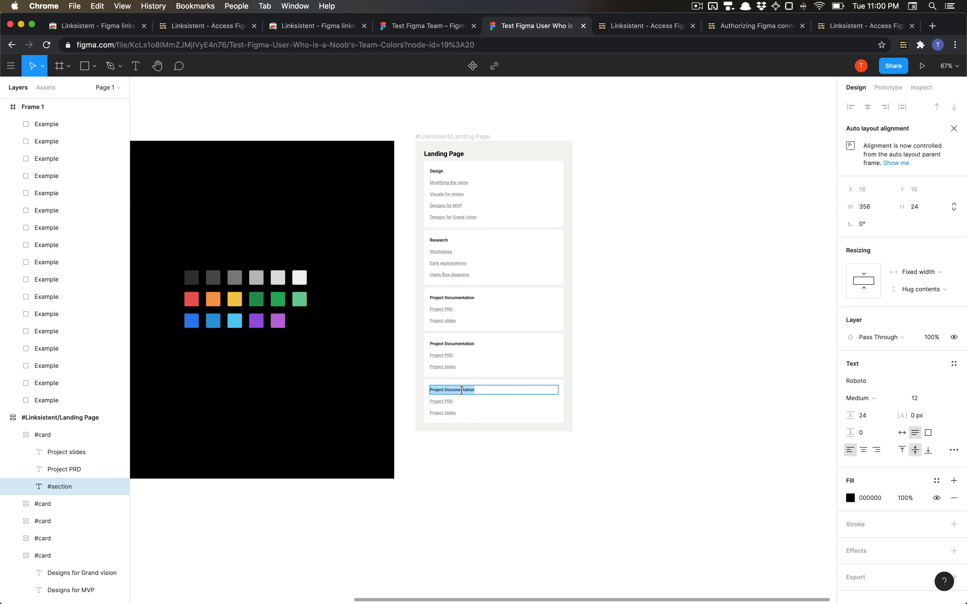
double_click(464, 393)
text(3)
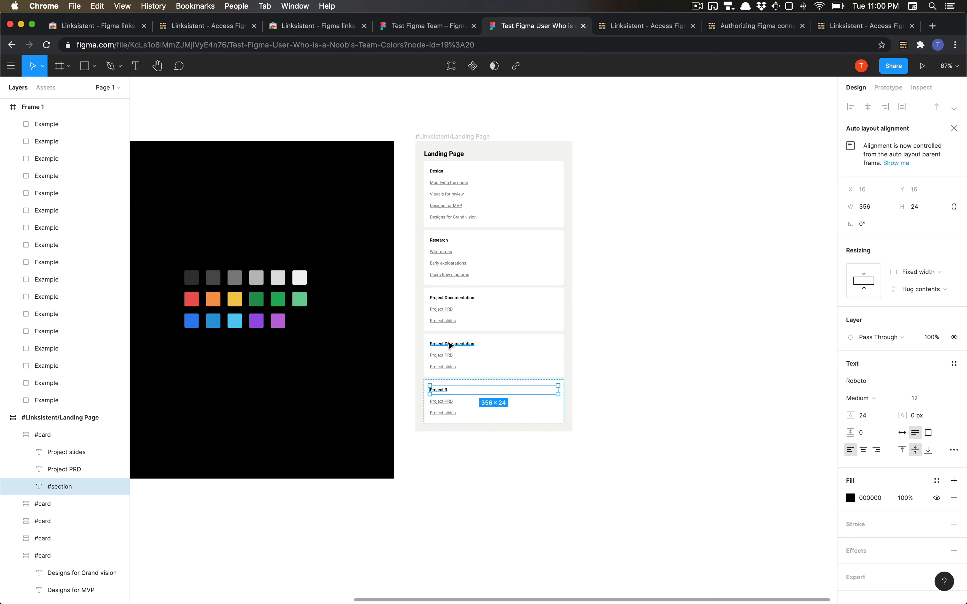
double_click(447, 343)
double_click(447, 343)
text(2)
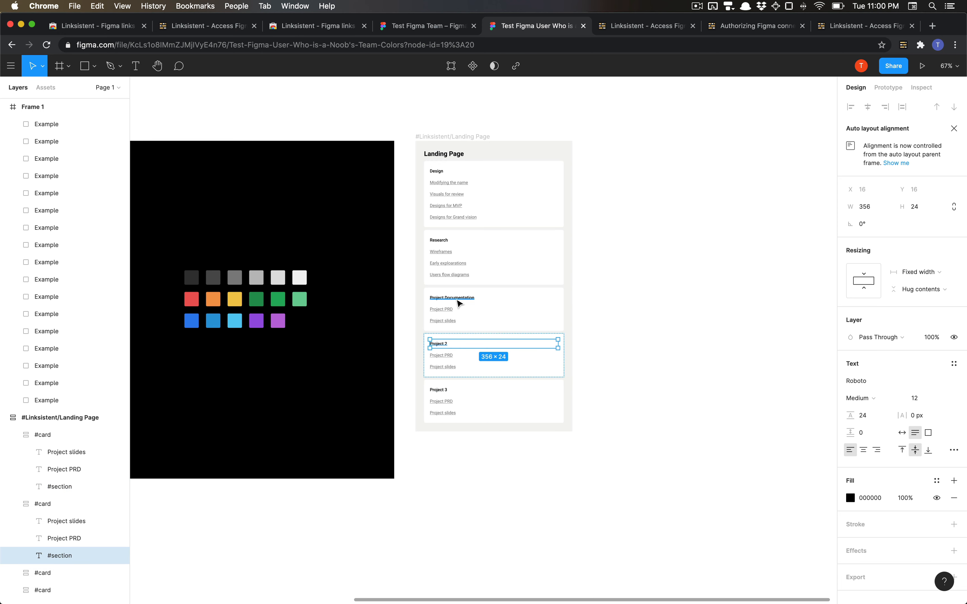
double_click(458, 299)
double_click(458, 299)
text(1)
click(626, 291)
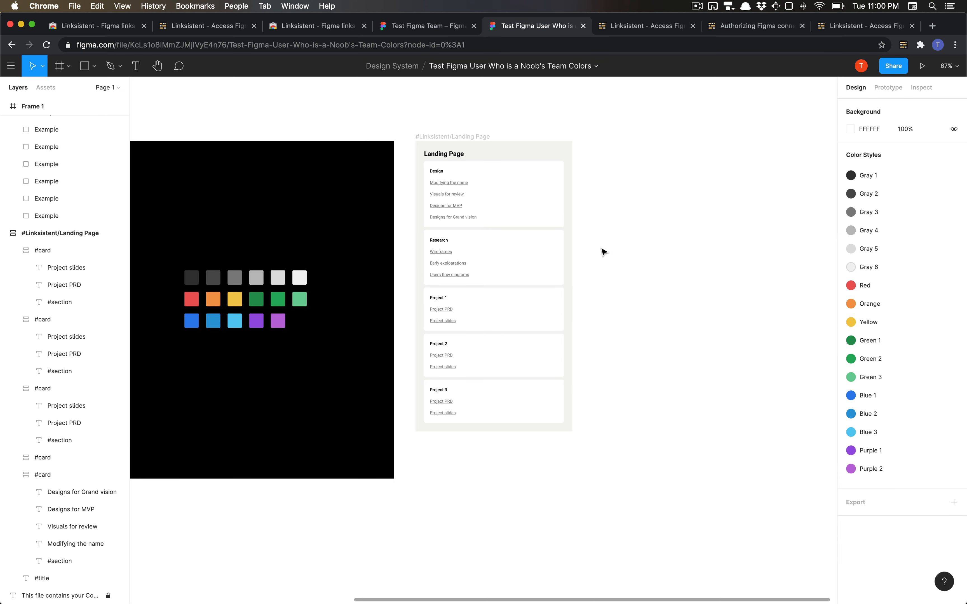
- Check the Linksistent extension's Landing Page for the Project 1, Project 2 and Project 3 cards
click(903, 45)
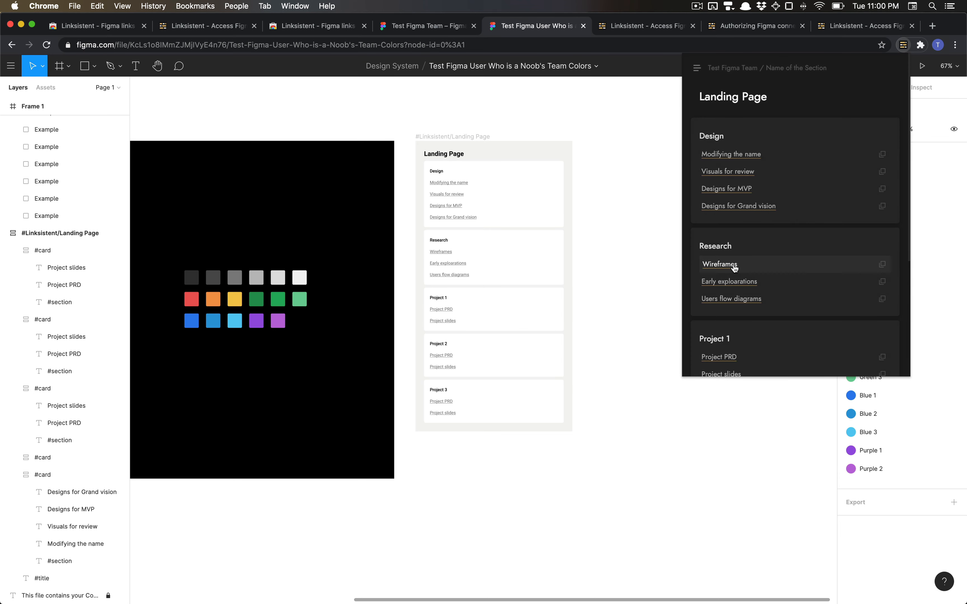
scroll(735, 268, down, 5)
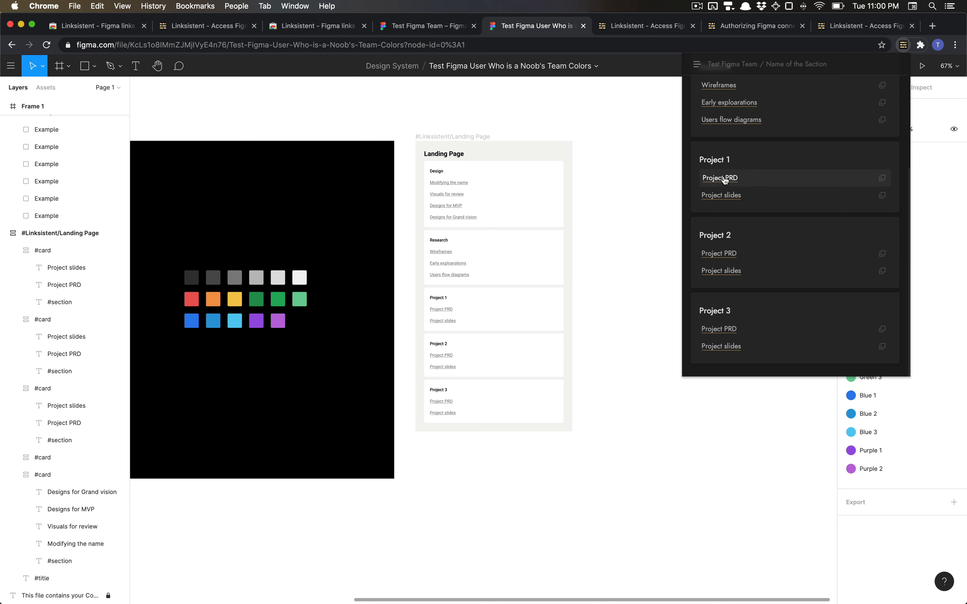
scroll(727, 182, up, 1)
scroll(725, 222, up, 4)
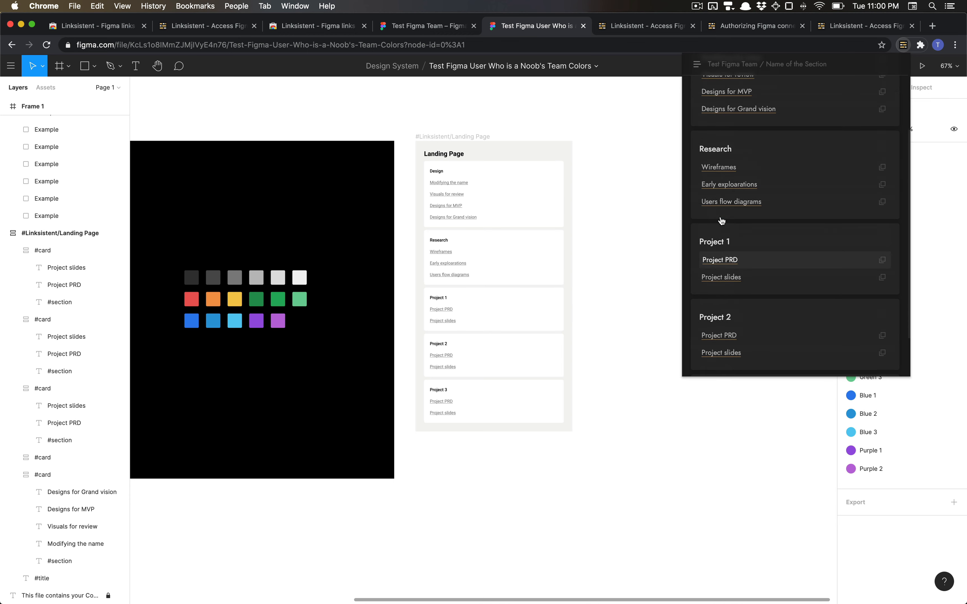
scroll(723, 221, down, 1)
scroll(722, 220, up, 1)
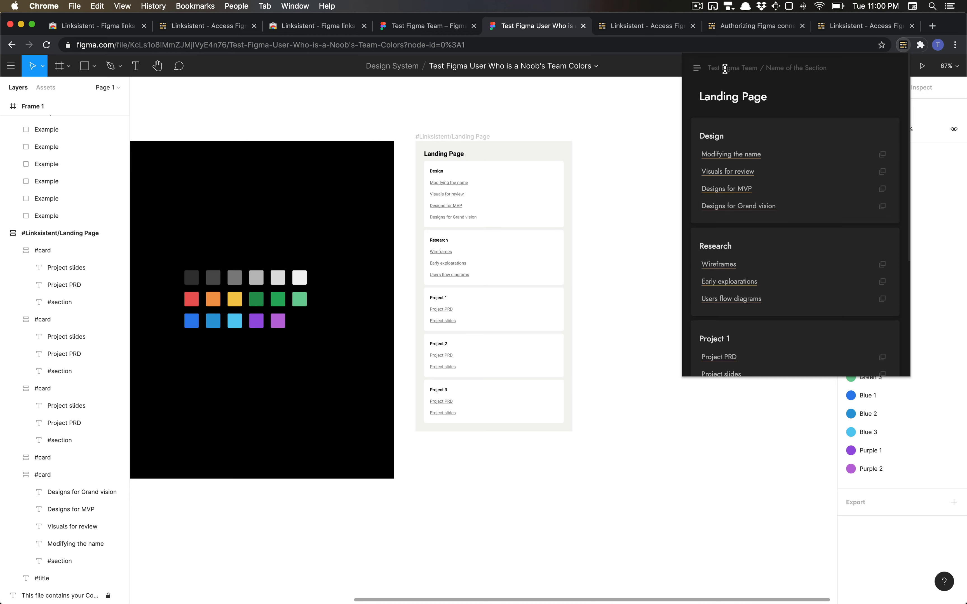
- Switch the Linksistent extension's Dark Mode off and back on, and close the extension
click(697, 69)
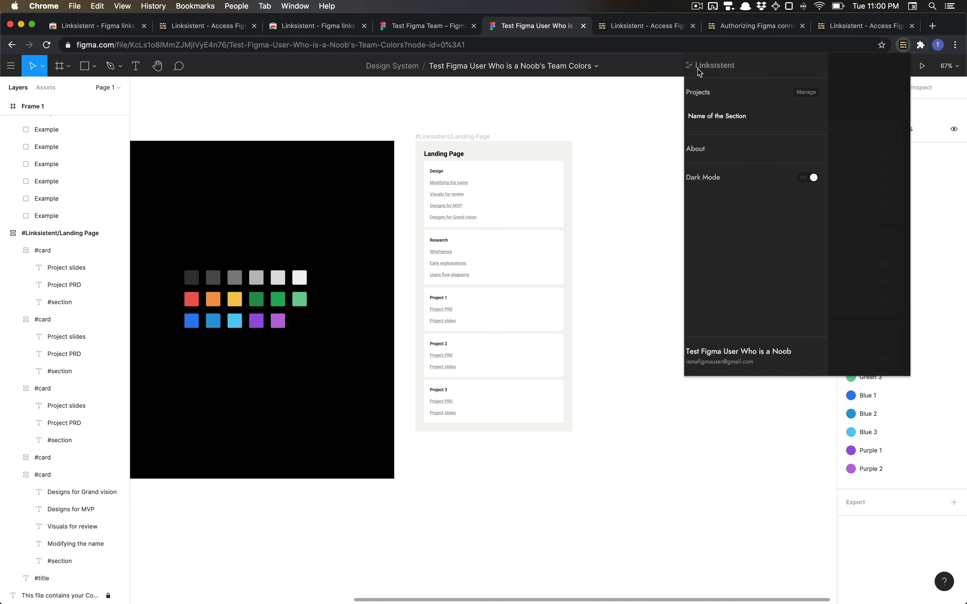
click(812, 179)
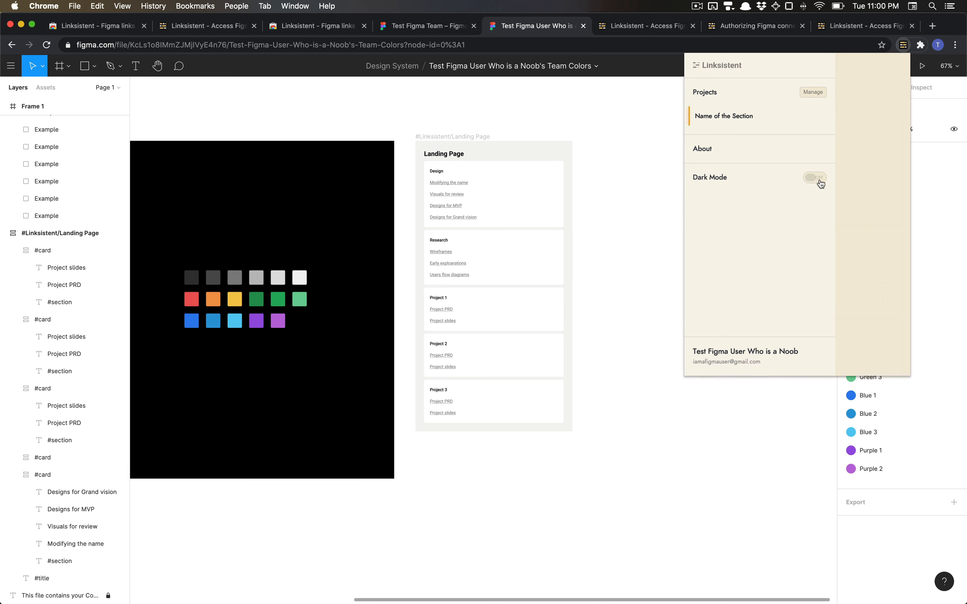
click(821, 184)
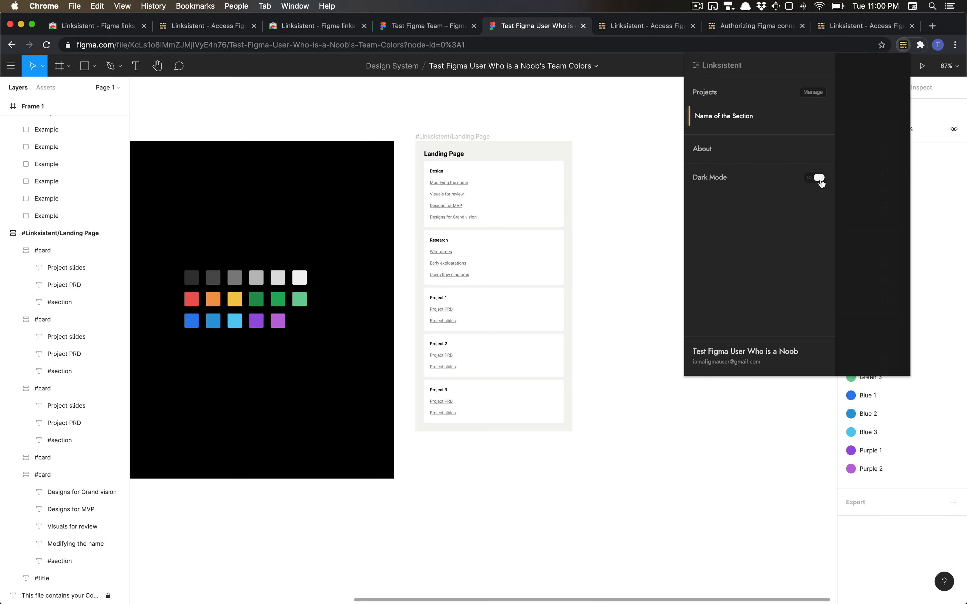
click(851, 161)
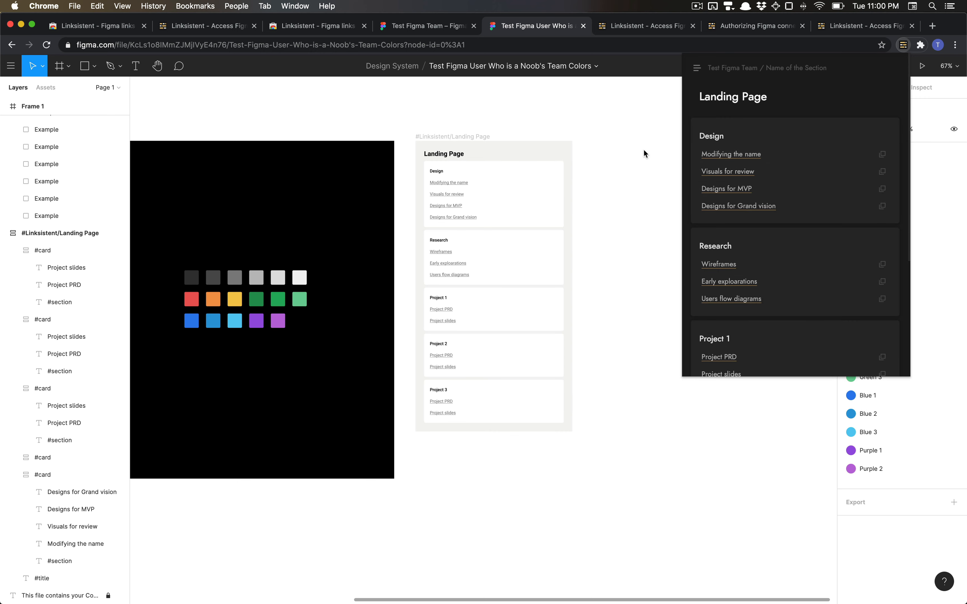
click(633, 233)
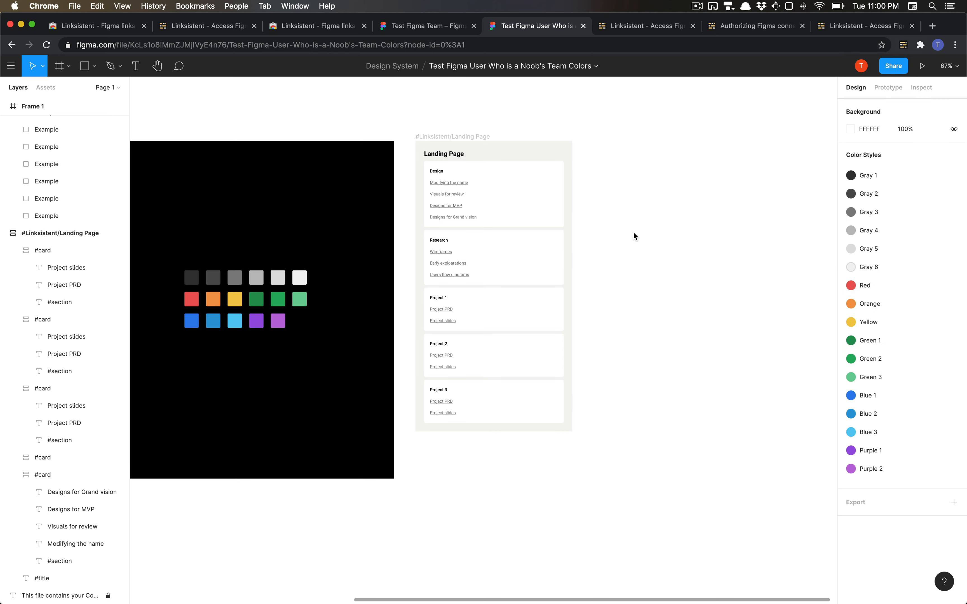
- Find the copied note about the team id number in the clipboard history, read it, and close the history without pasting
key(super+shift+v)
key(Down)
key(Down)
key(Down)
key(Down)
key(Down)
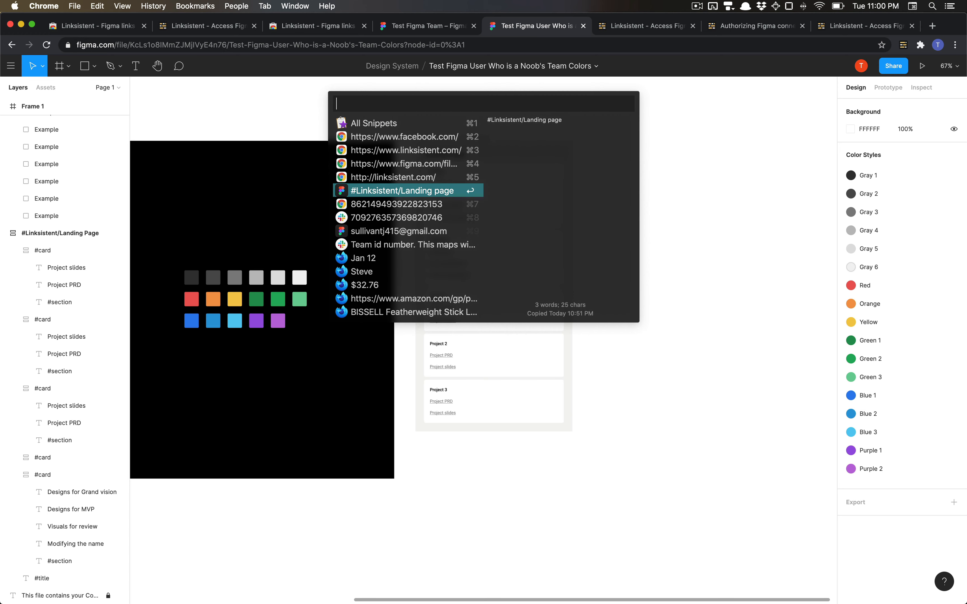
key(Down)
key(Down)
key(Down)
key(Down)
key(Down)
key(Down)
key(Down)
key(Down)
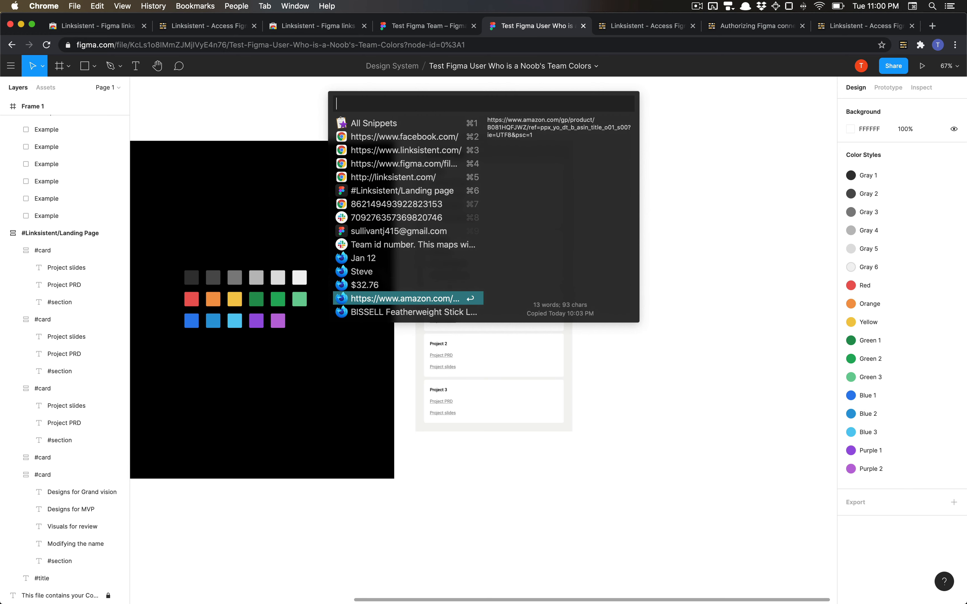
key(Up)
key(Up)
key(Up)
key(Up)
key(Up)
key(Up)
key(Up)
key(Up)
key(Up)
key(Down)
key(Down)
key(Down)
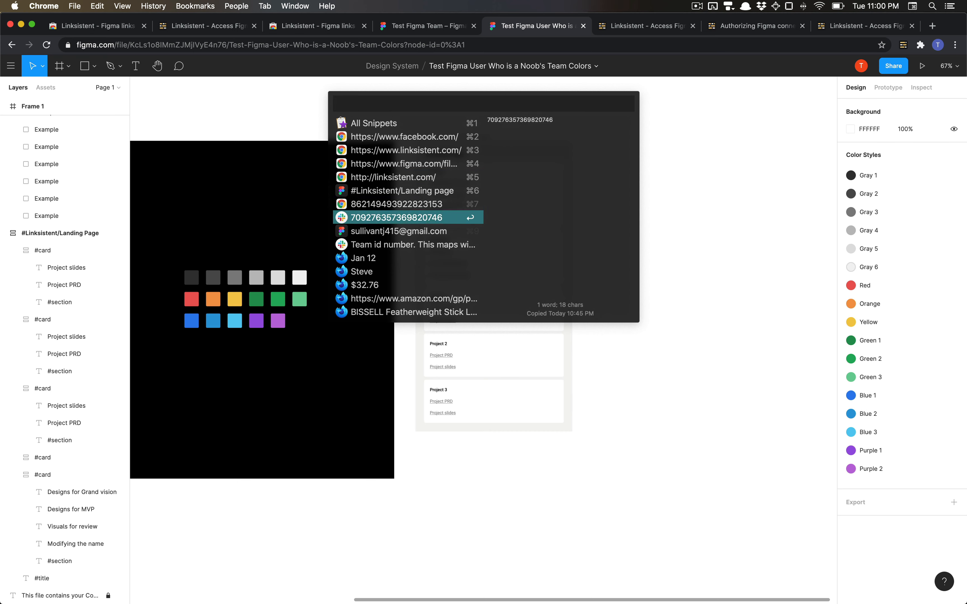
key(Down)
key(Down)
key(Down)
key(Down)
key(Down)
key(Down)
key(Up)
key(Up)
key(Up)
key(Up)
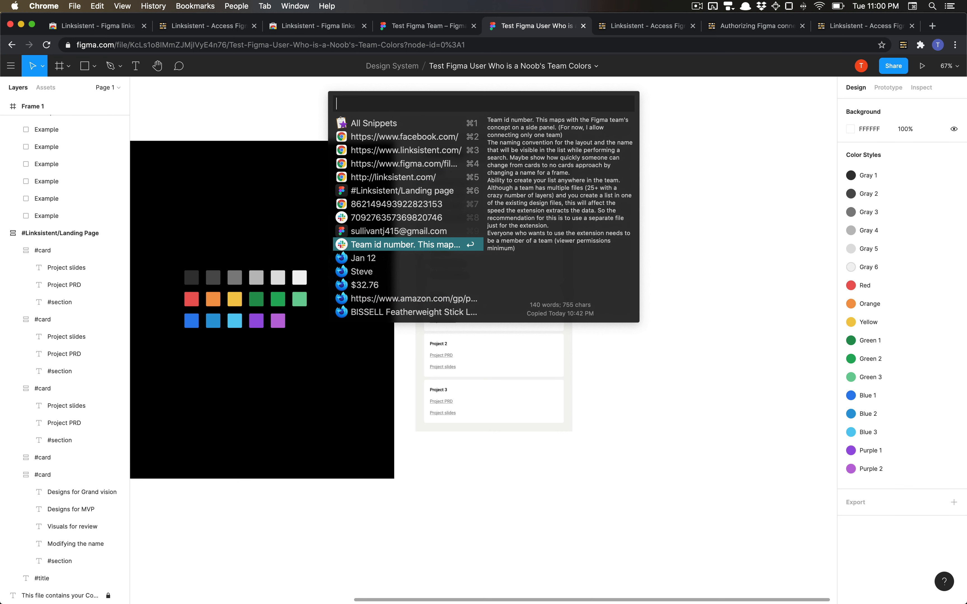
key(Escape)
- Switch to the Figma desktop app and review the How to section of the Linksistent guidance frame
key(super+minus)
drag(544, 181, 758, 148)
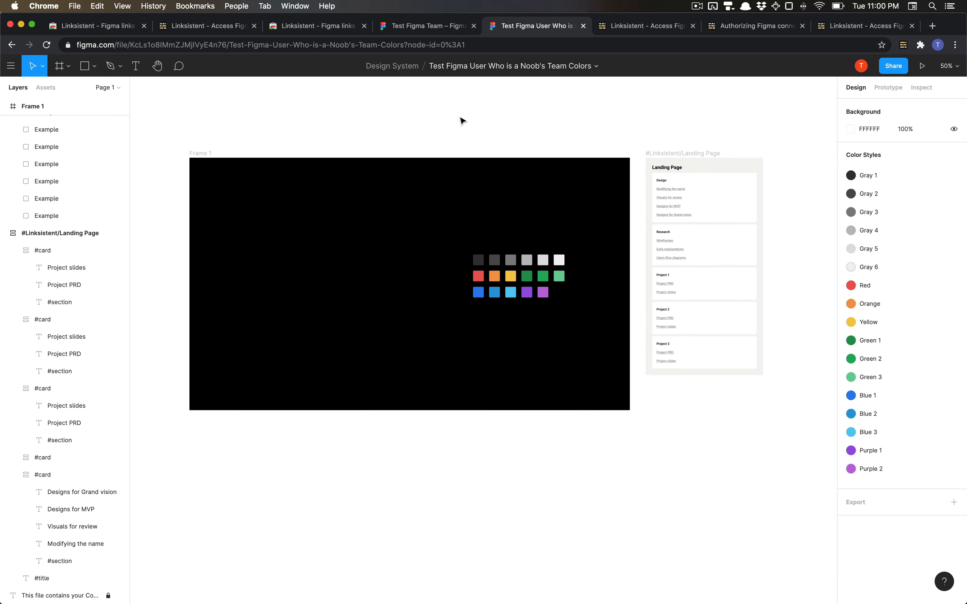
key(super+Tab)
drag(468, 176, 634, 303)
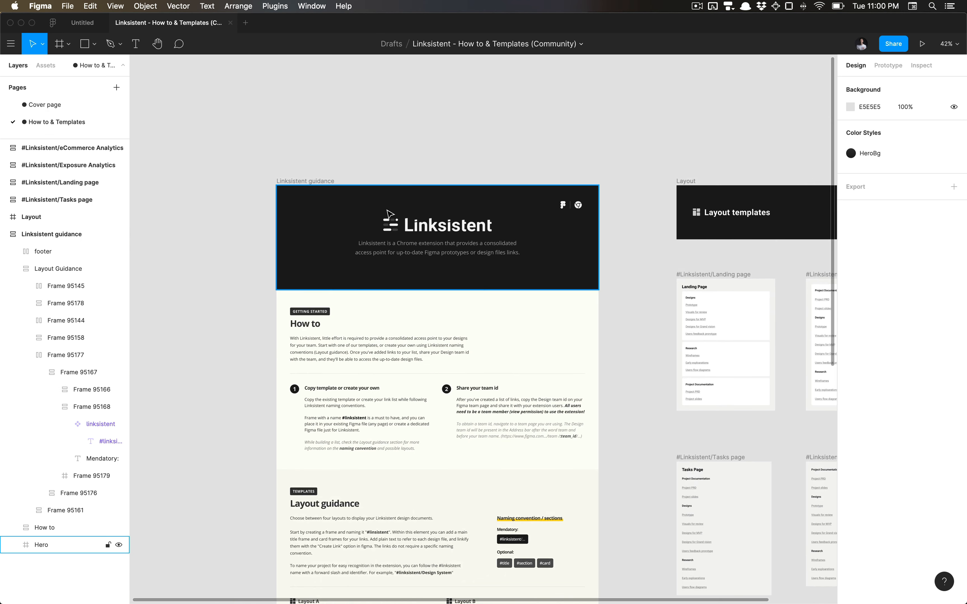
click(326, 182)
click(386, 171)
scroll(371, 235, down, 5)
scroll(371, 235, right, 2)
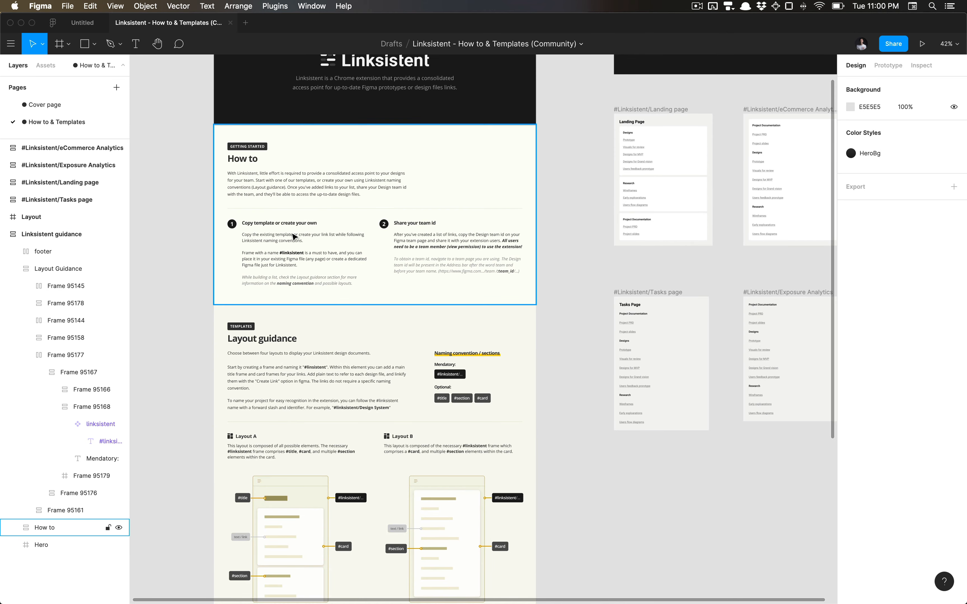
scroll(294, 237, up, 3)
- Examine the Layout A, B, C and D diagrams in the Layout guidance section
scroll(413, 127, down, 10)
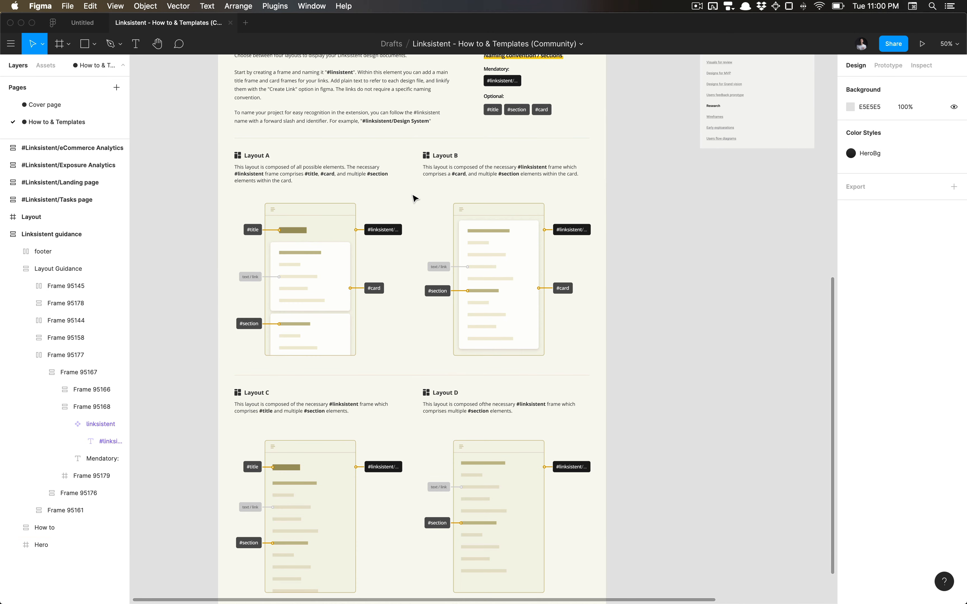
scroll(414, 198, down, 4)
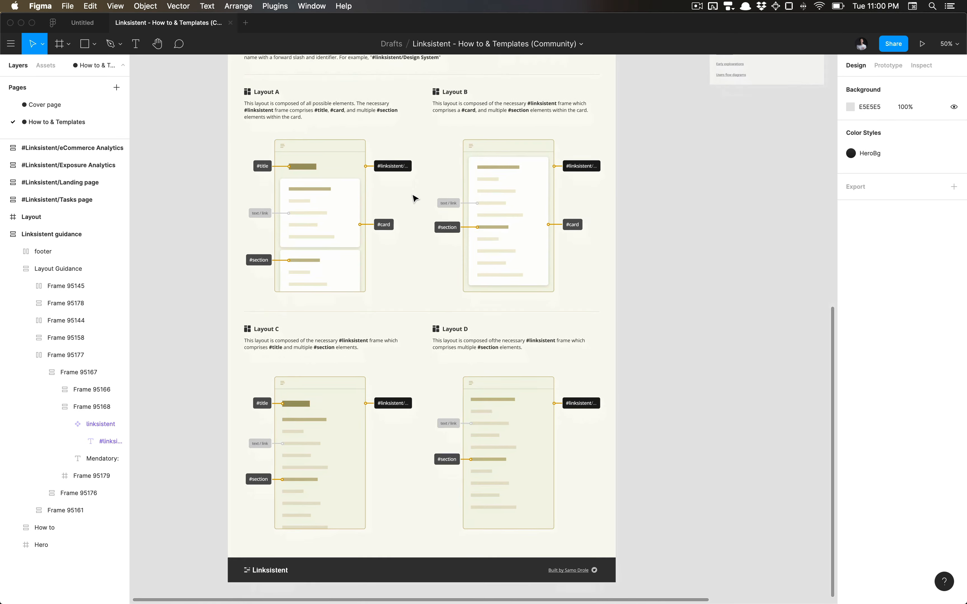
scroll(288, 111, down, 5)
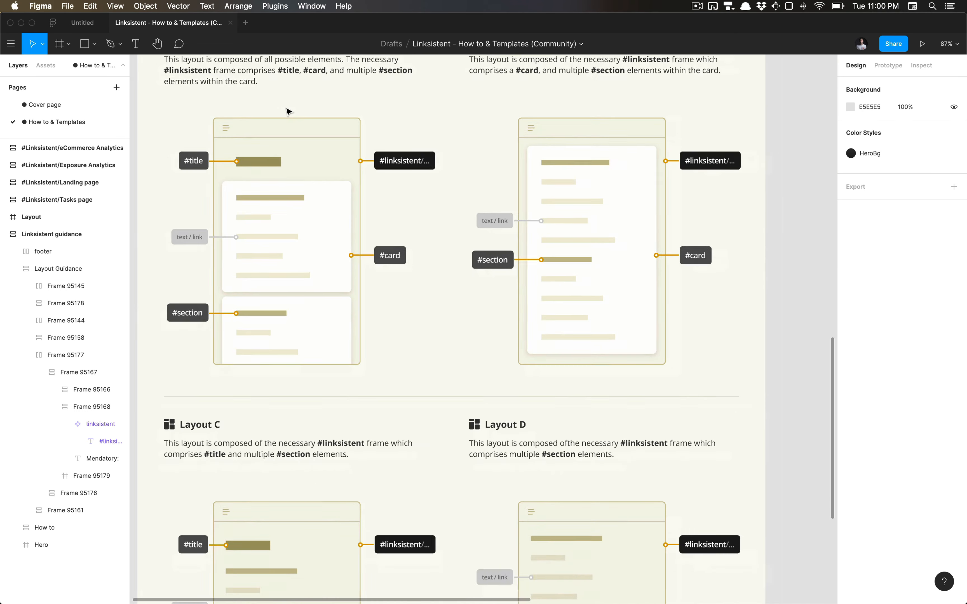
ctrl+scroll(302, 372, down, 1)
ctrl+scroll(302, 372, up, 3)
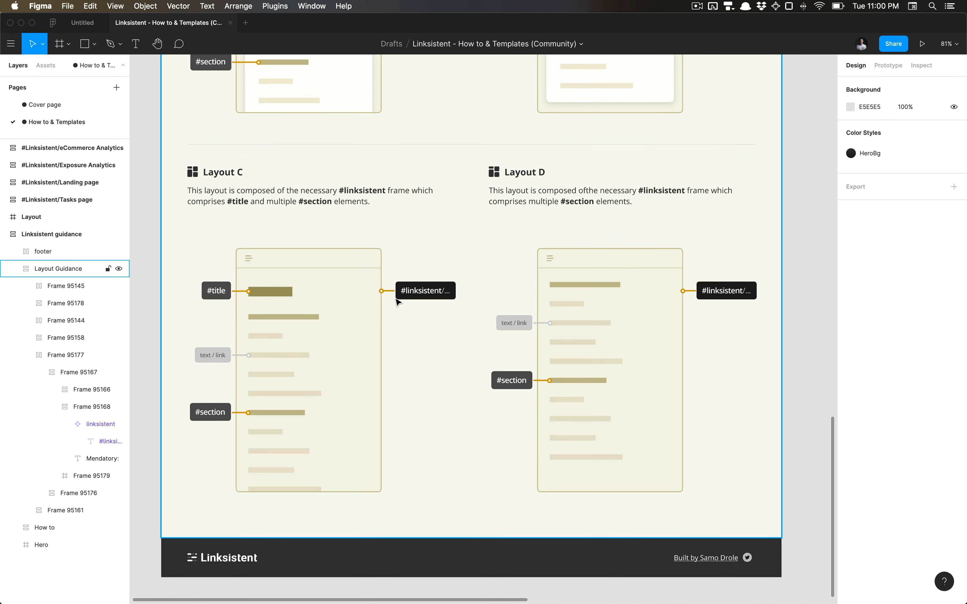
ctrl+scroll(395, 304, down, 3)
scroll(395, 304, up, 8)
- Open the creator's Twitter link from the guidance frame's footer, continue past Figma's exit page, and view the pinned Linksistent tweet
scroll(394, 303, down, 12)
ctrl+scroll(512, 262, up, 3)
click(565, 354)
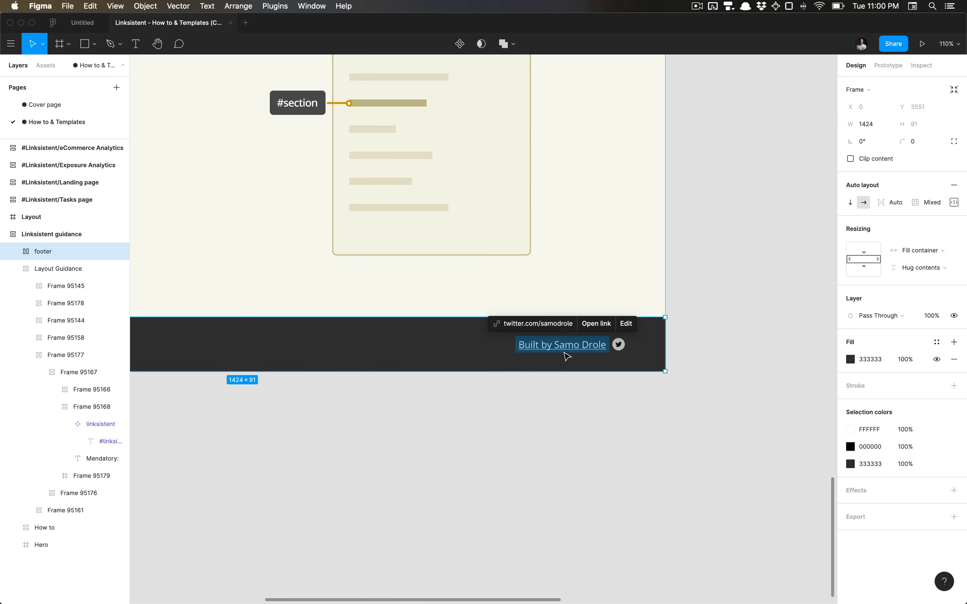
click(596, 325)
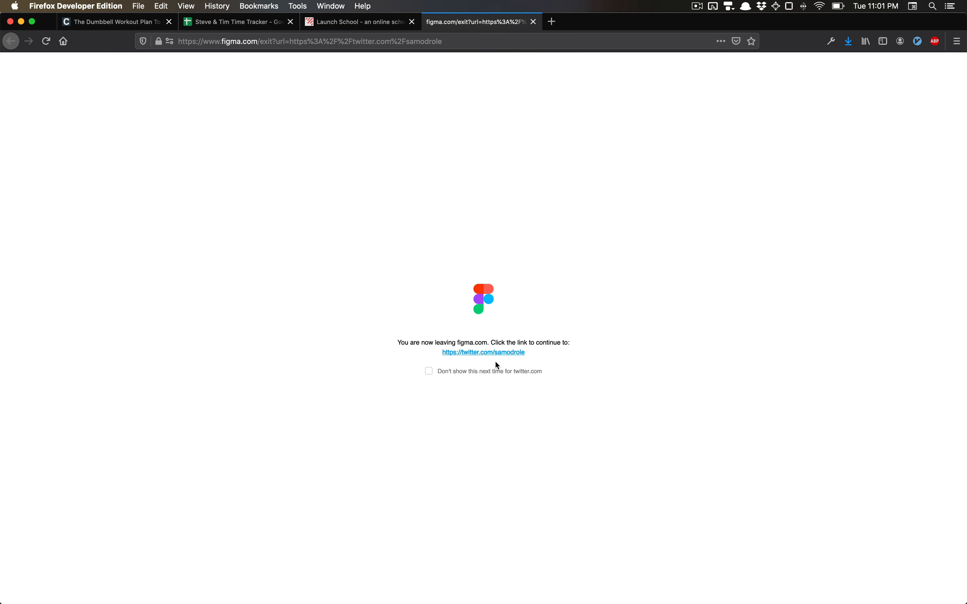
click(492, 351)
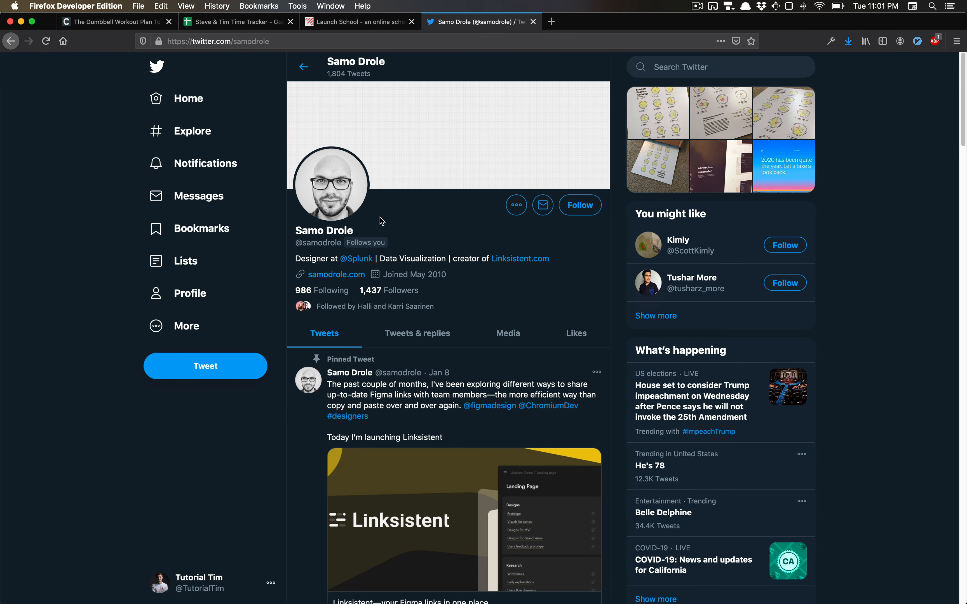
scroll(381, 221, down, 3)
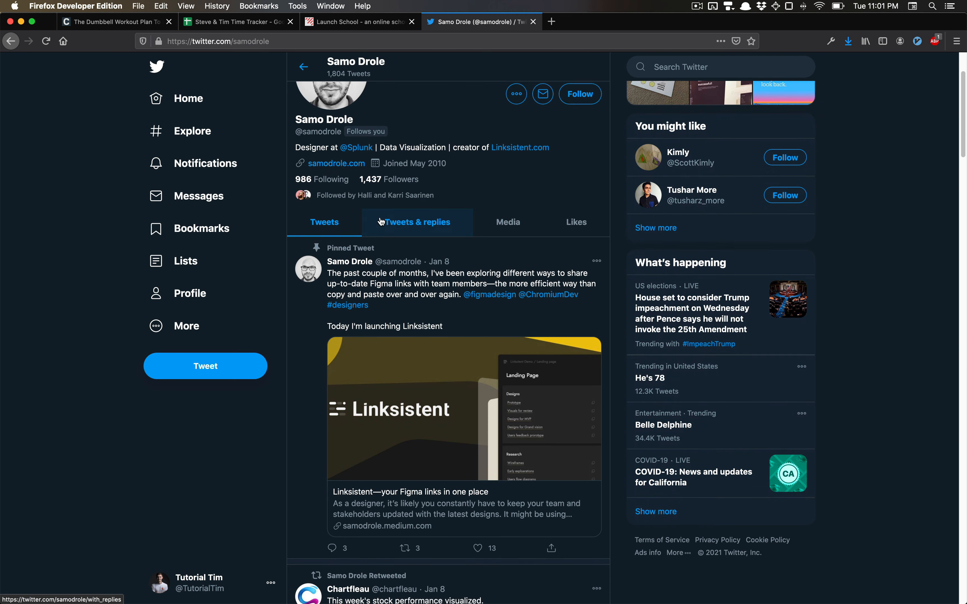